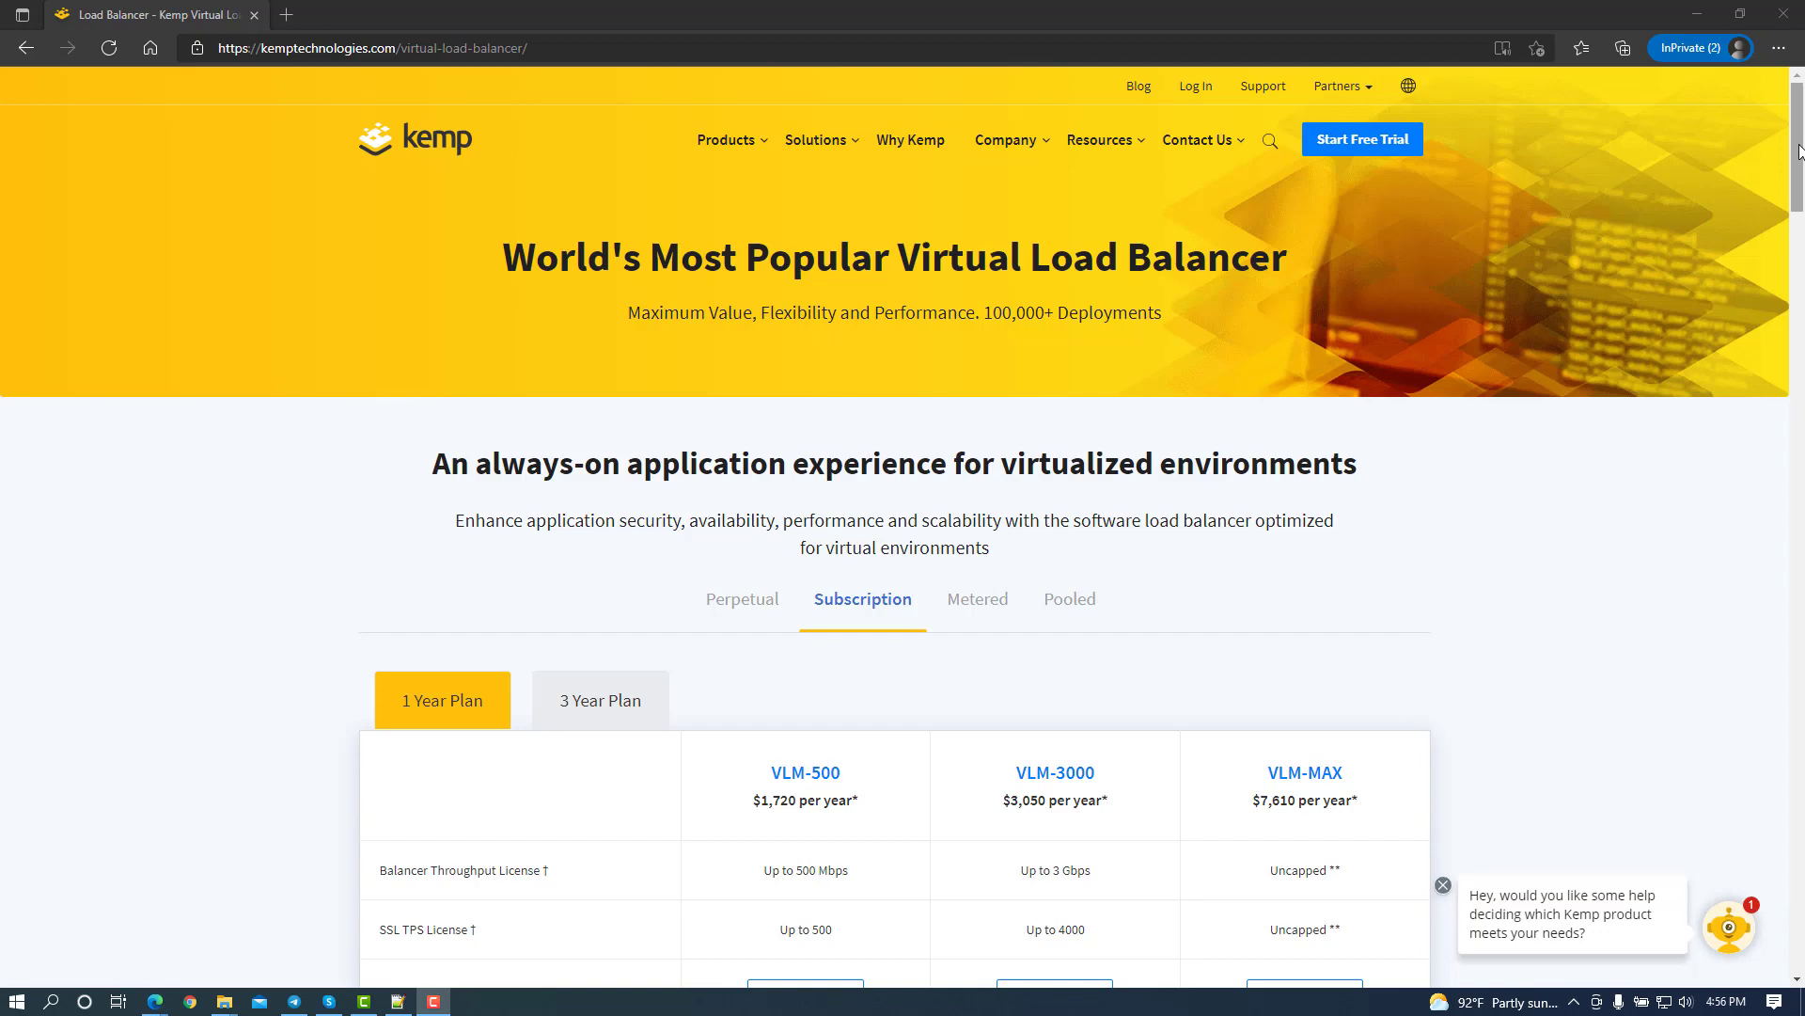
Step: Scroll through the Kemp VLM pricing page before moving to the Nutanix Prism login
left_click_drag(1799, 151, 1799, 940)
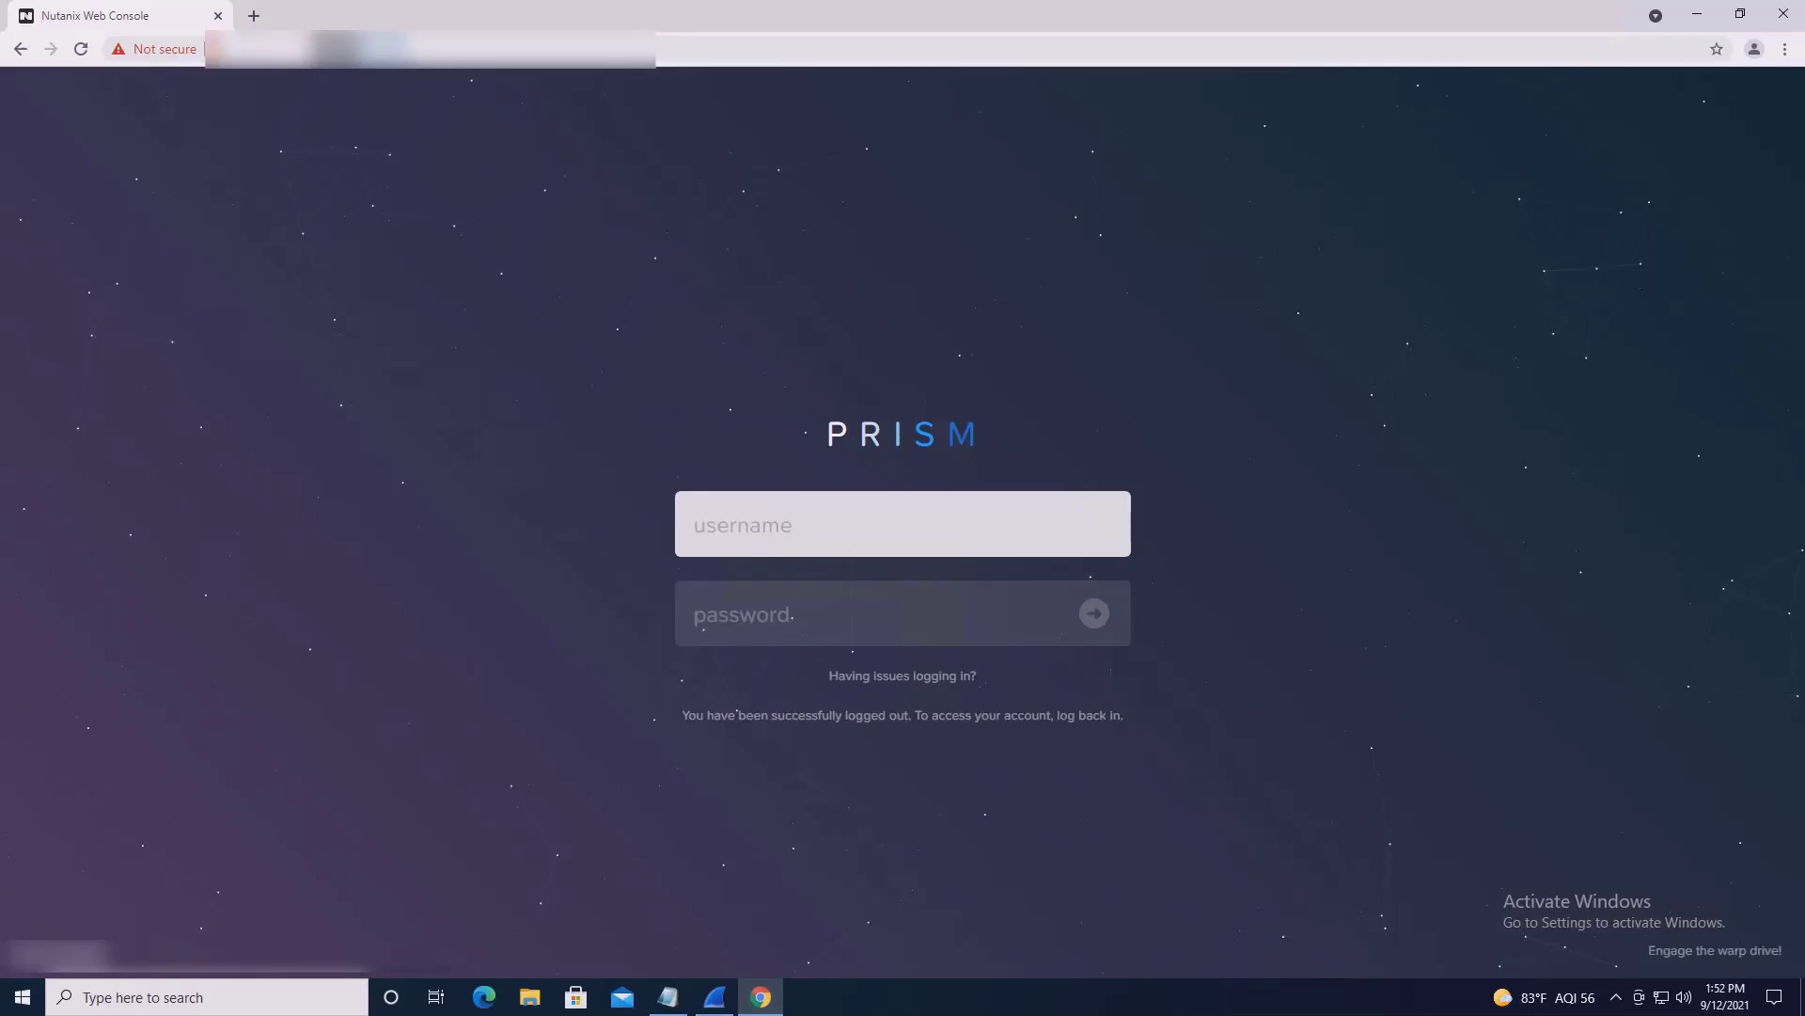
Step: Log in to Prism as admin with the account password and go to Settings
type("admin")
key("Tab")
type("********")
key("Return")
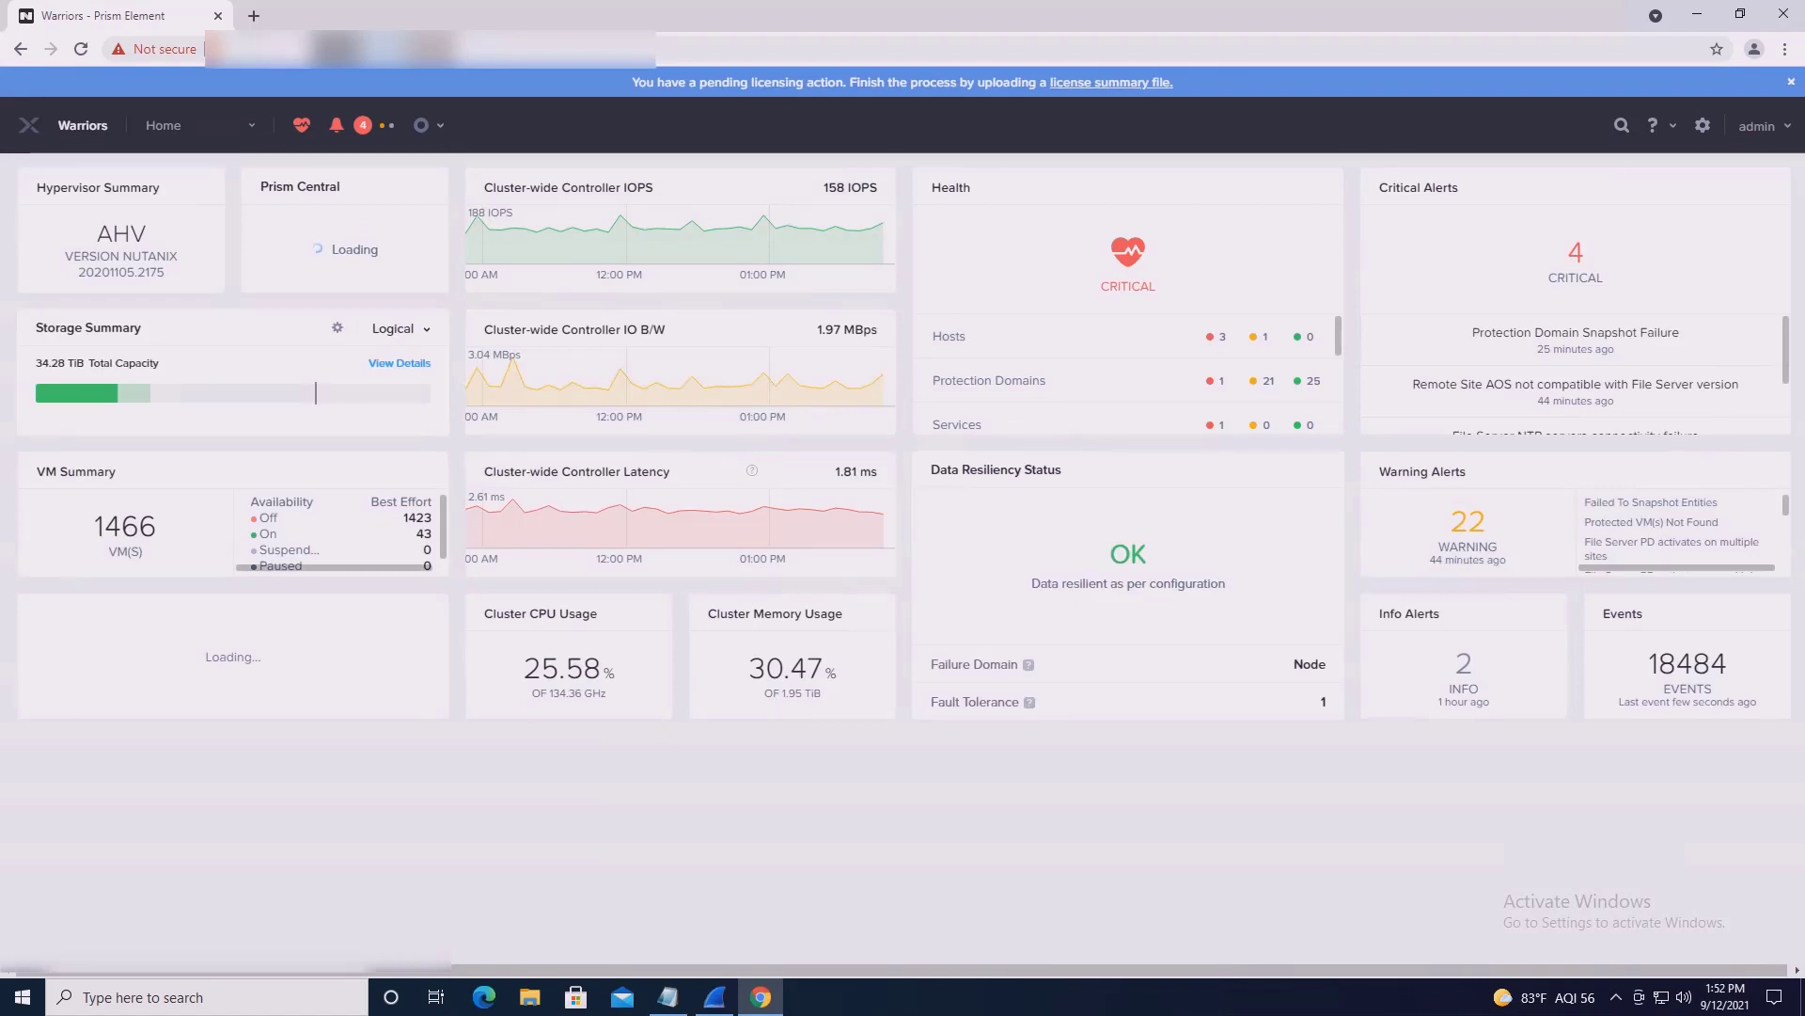
left_click(163, 125)
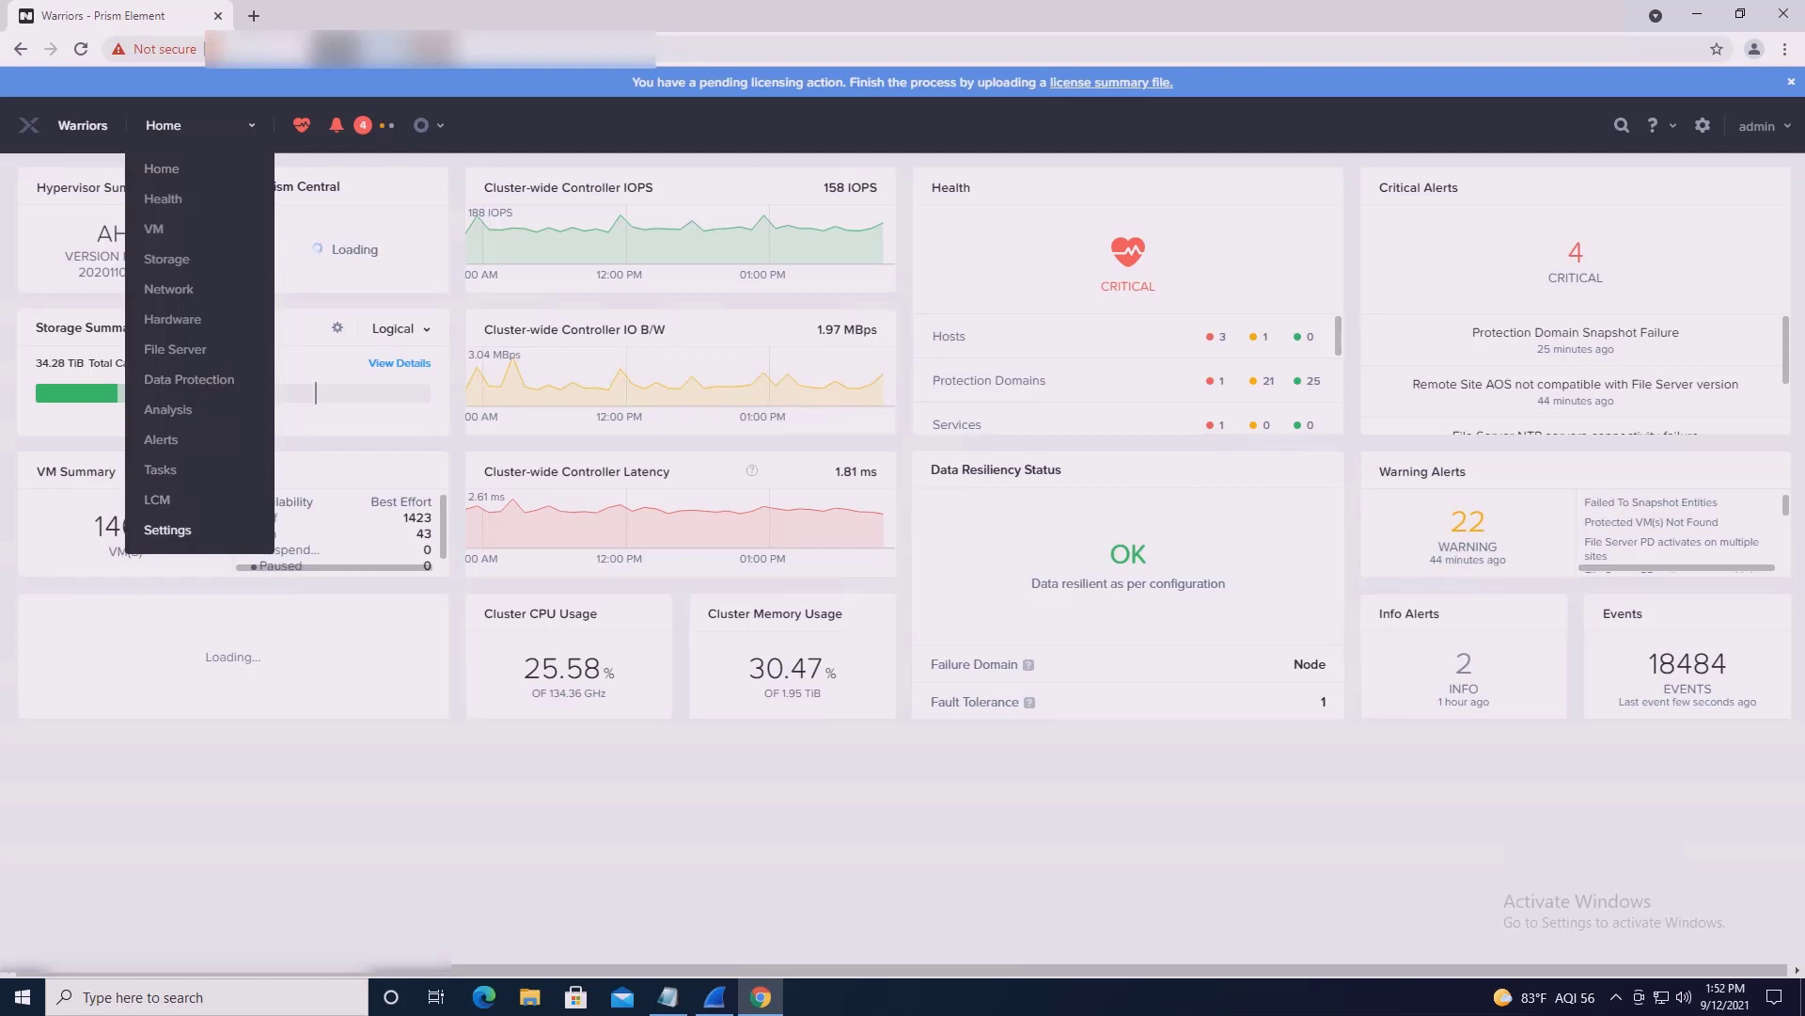
left_click(167, 530)
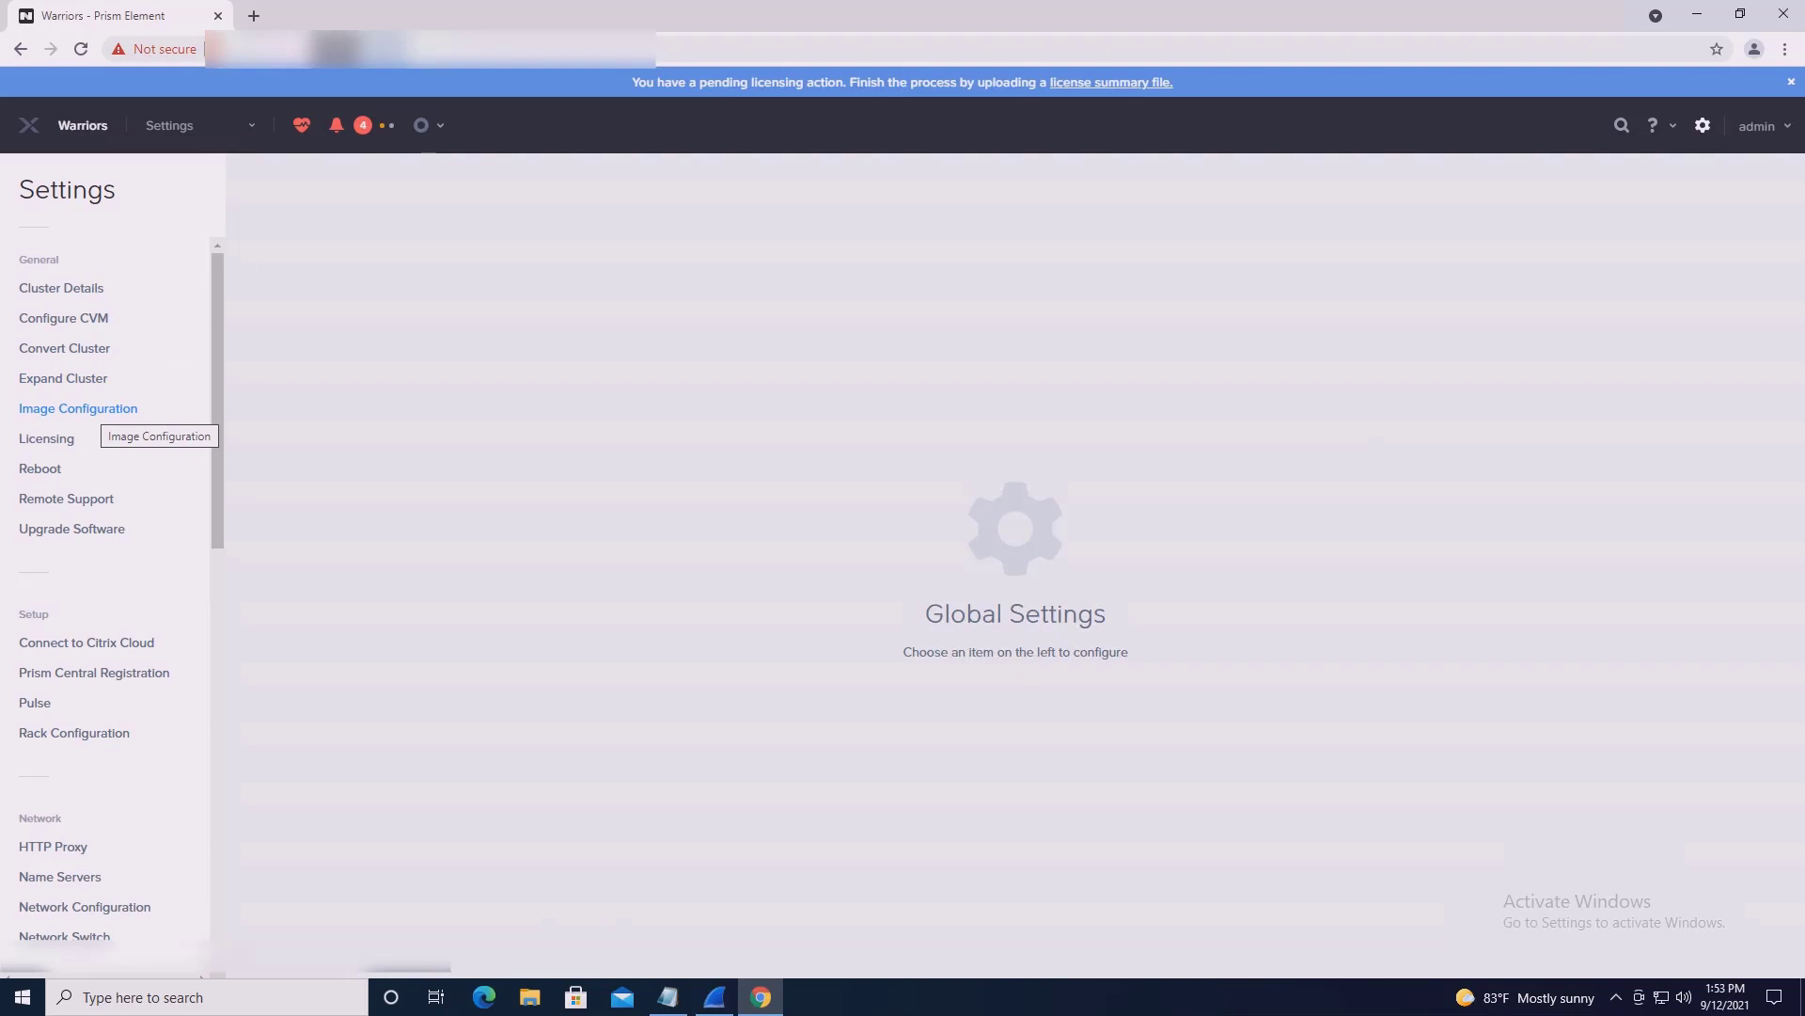
Step: Show Image Configuration with Chrome DevTools' Network log open, then switch to Wireshark
left_click(94, 408)
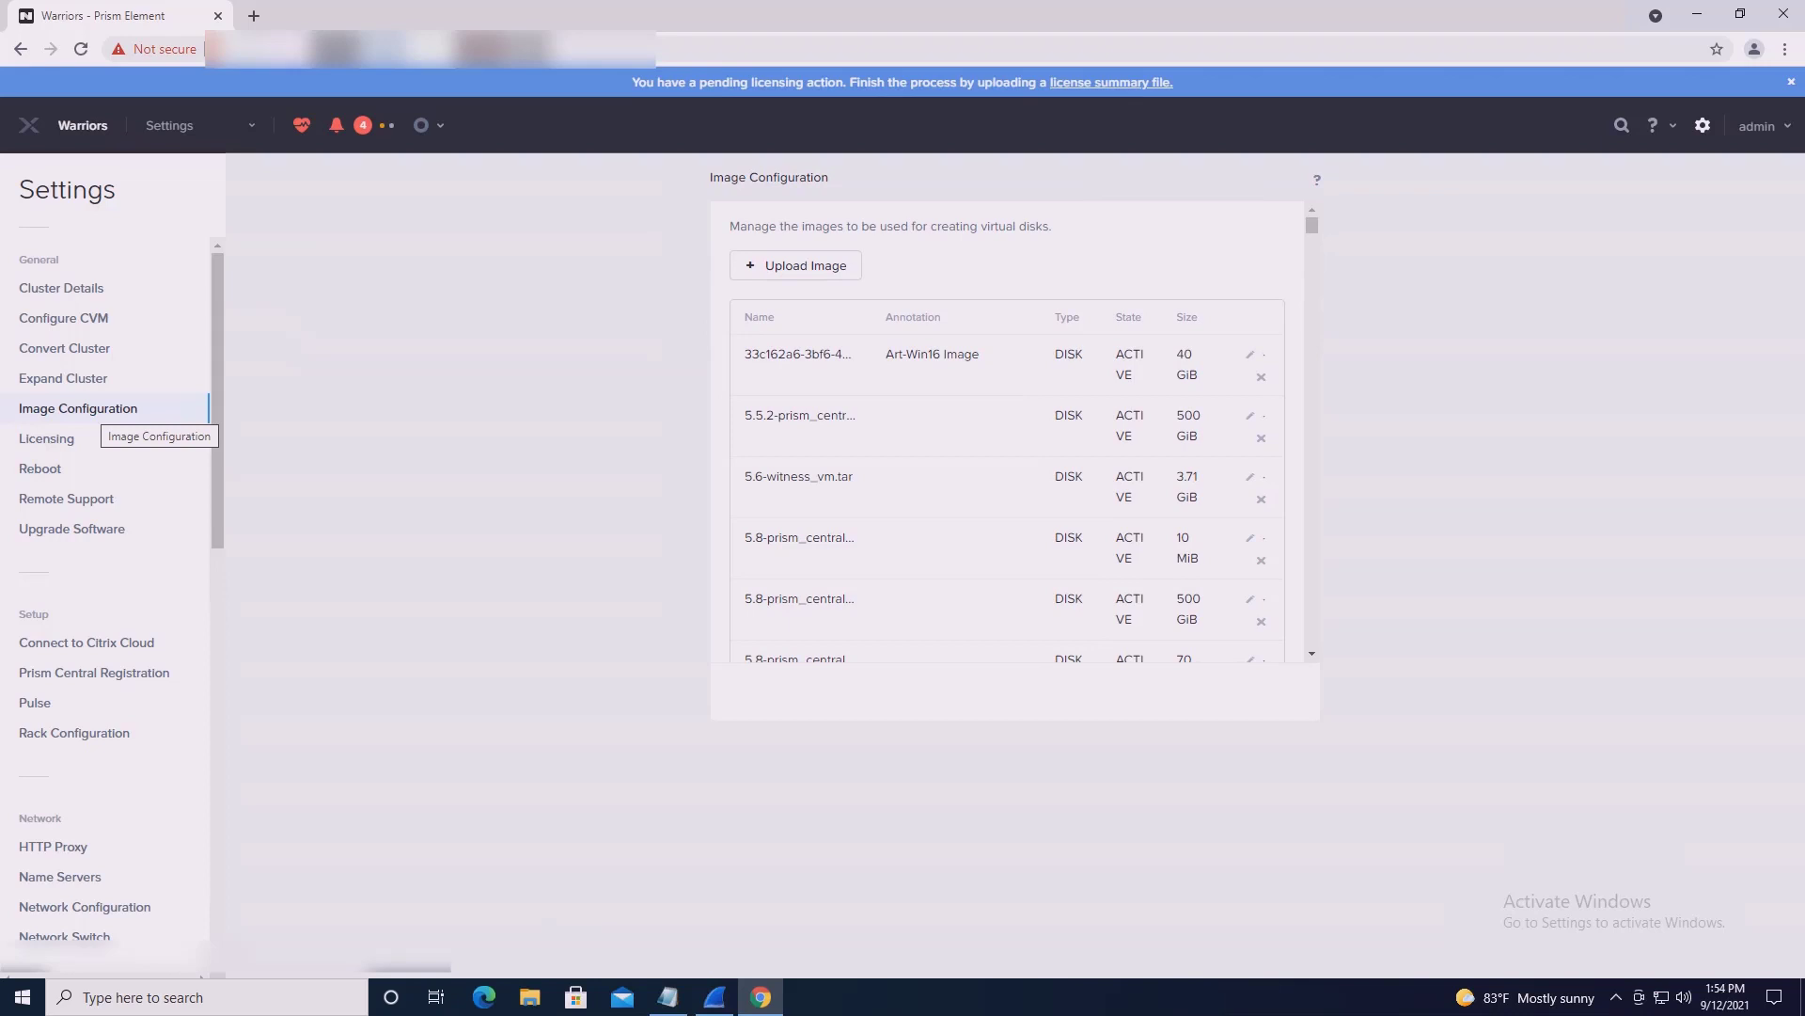
left_click(1785, 49)
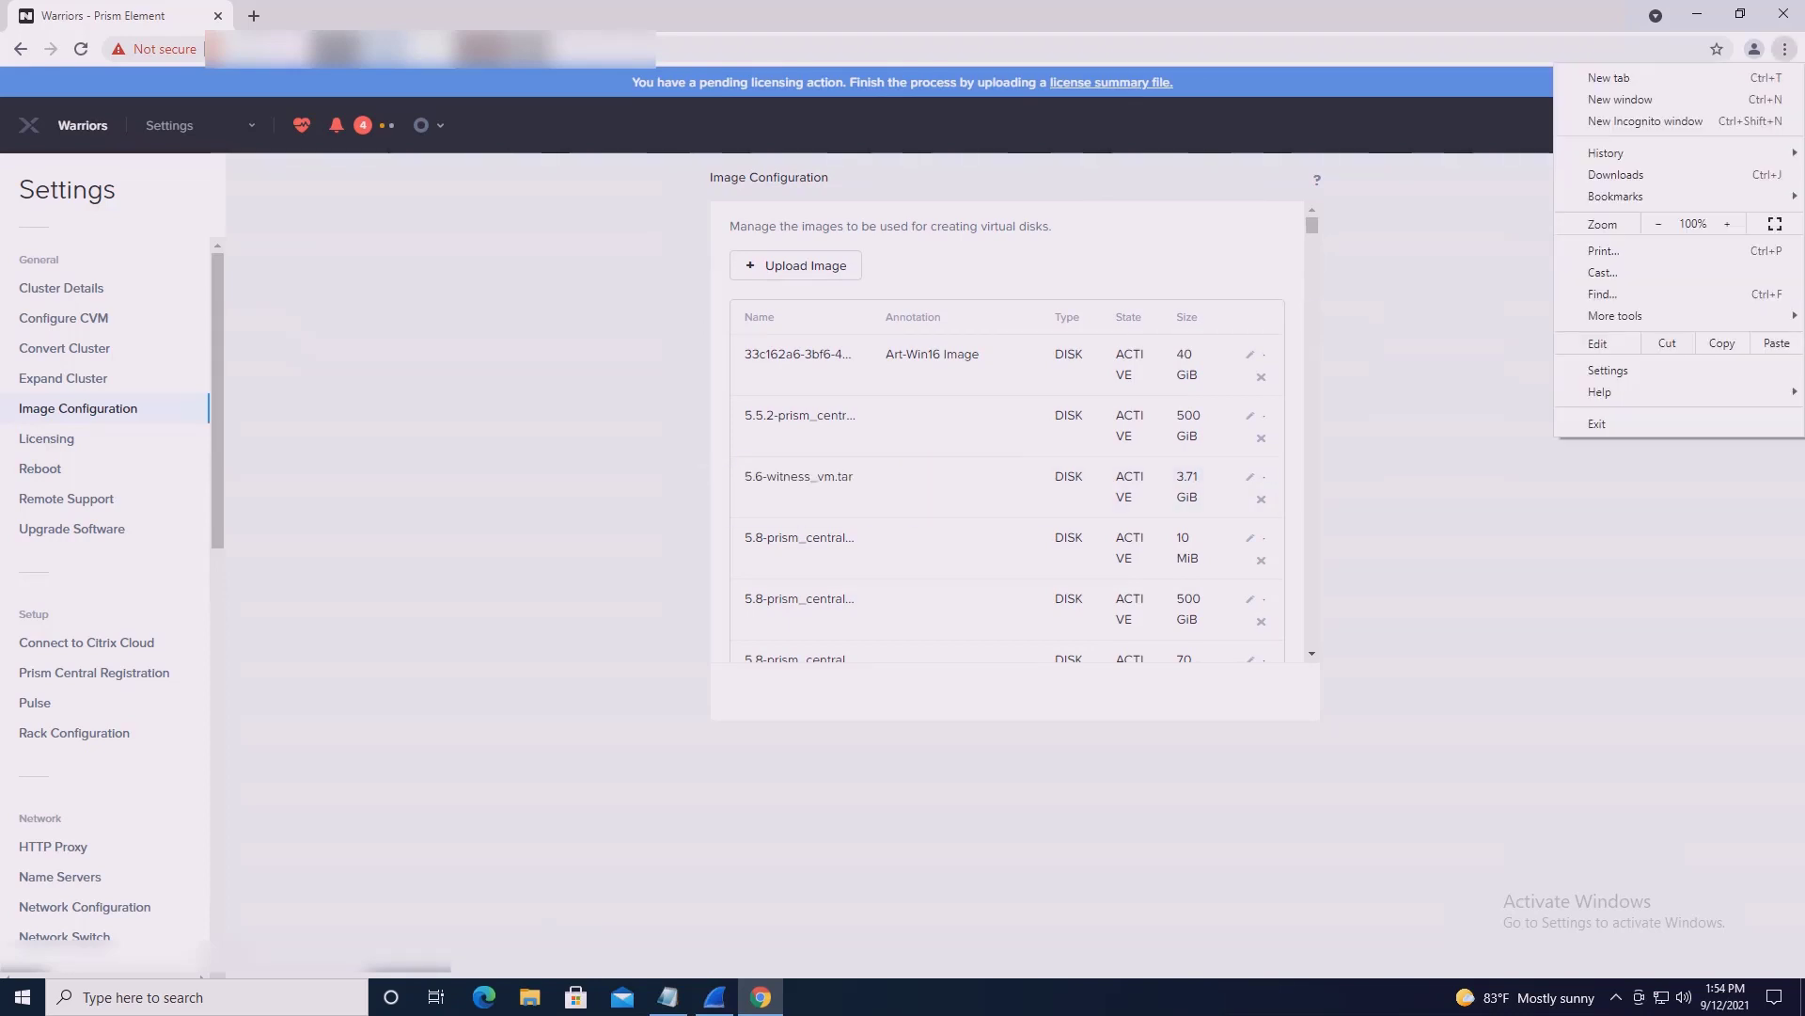
mouse_move(1615, 316)
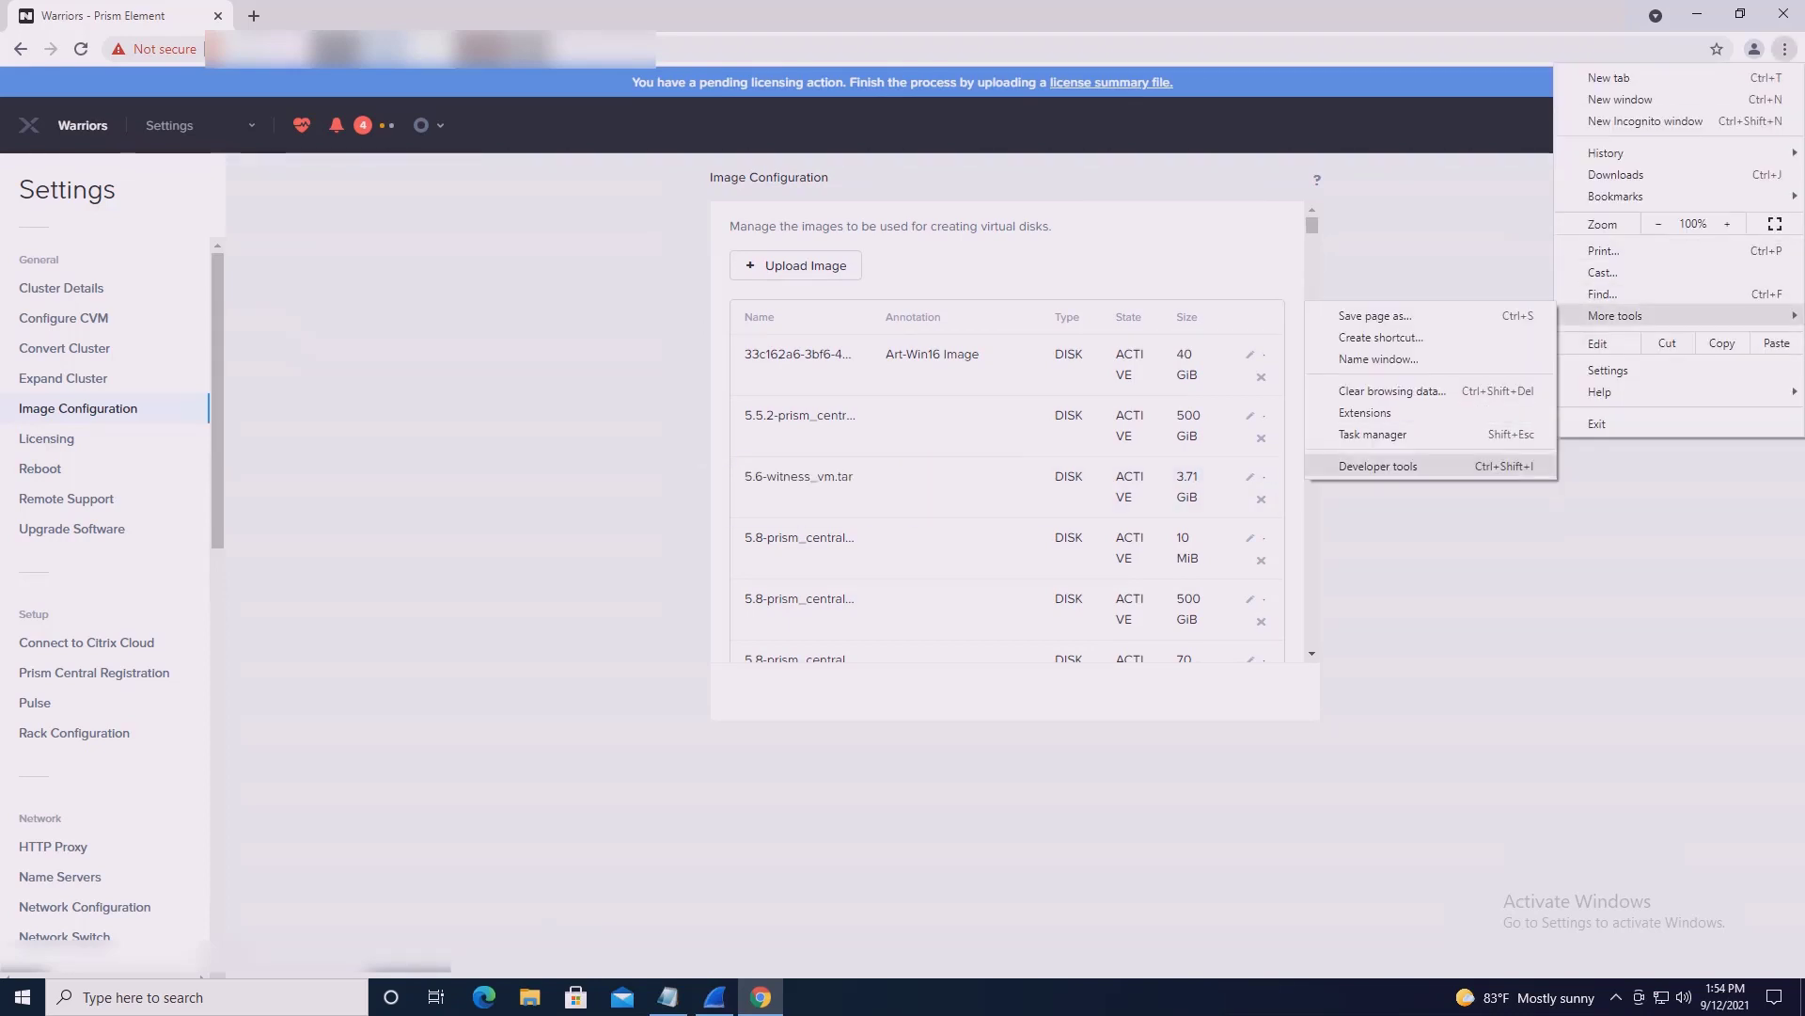
left_click(1378, 466)
left_click(1551, 79)
left_click(1589, 104)
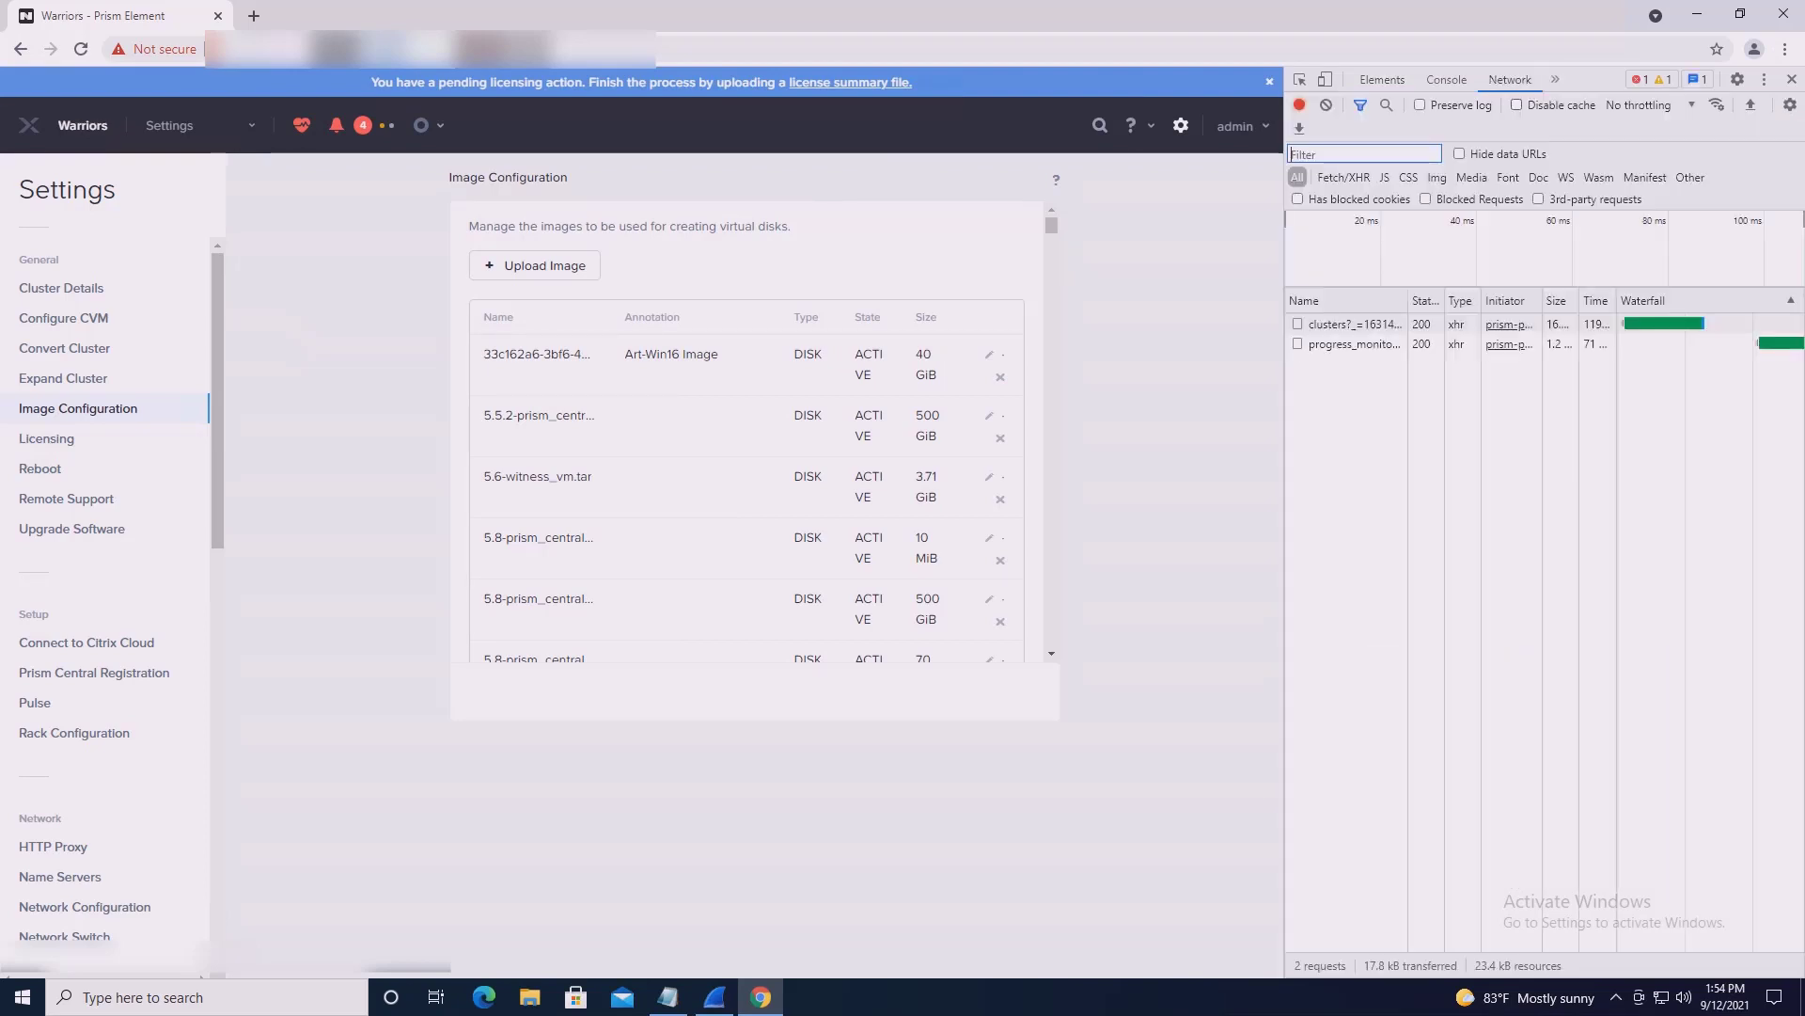
key("alt+Tab")
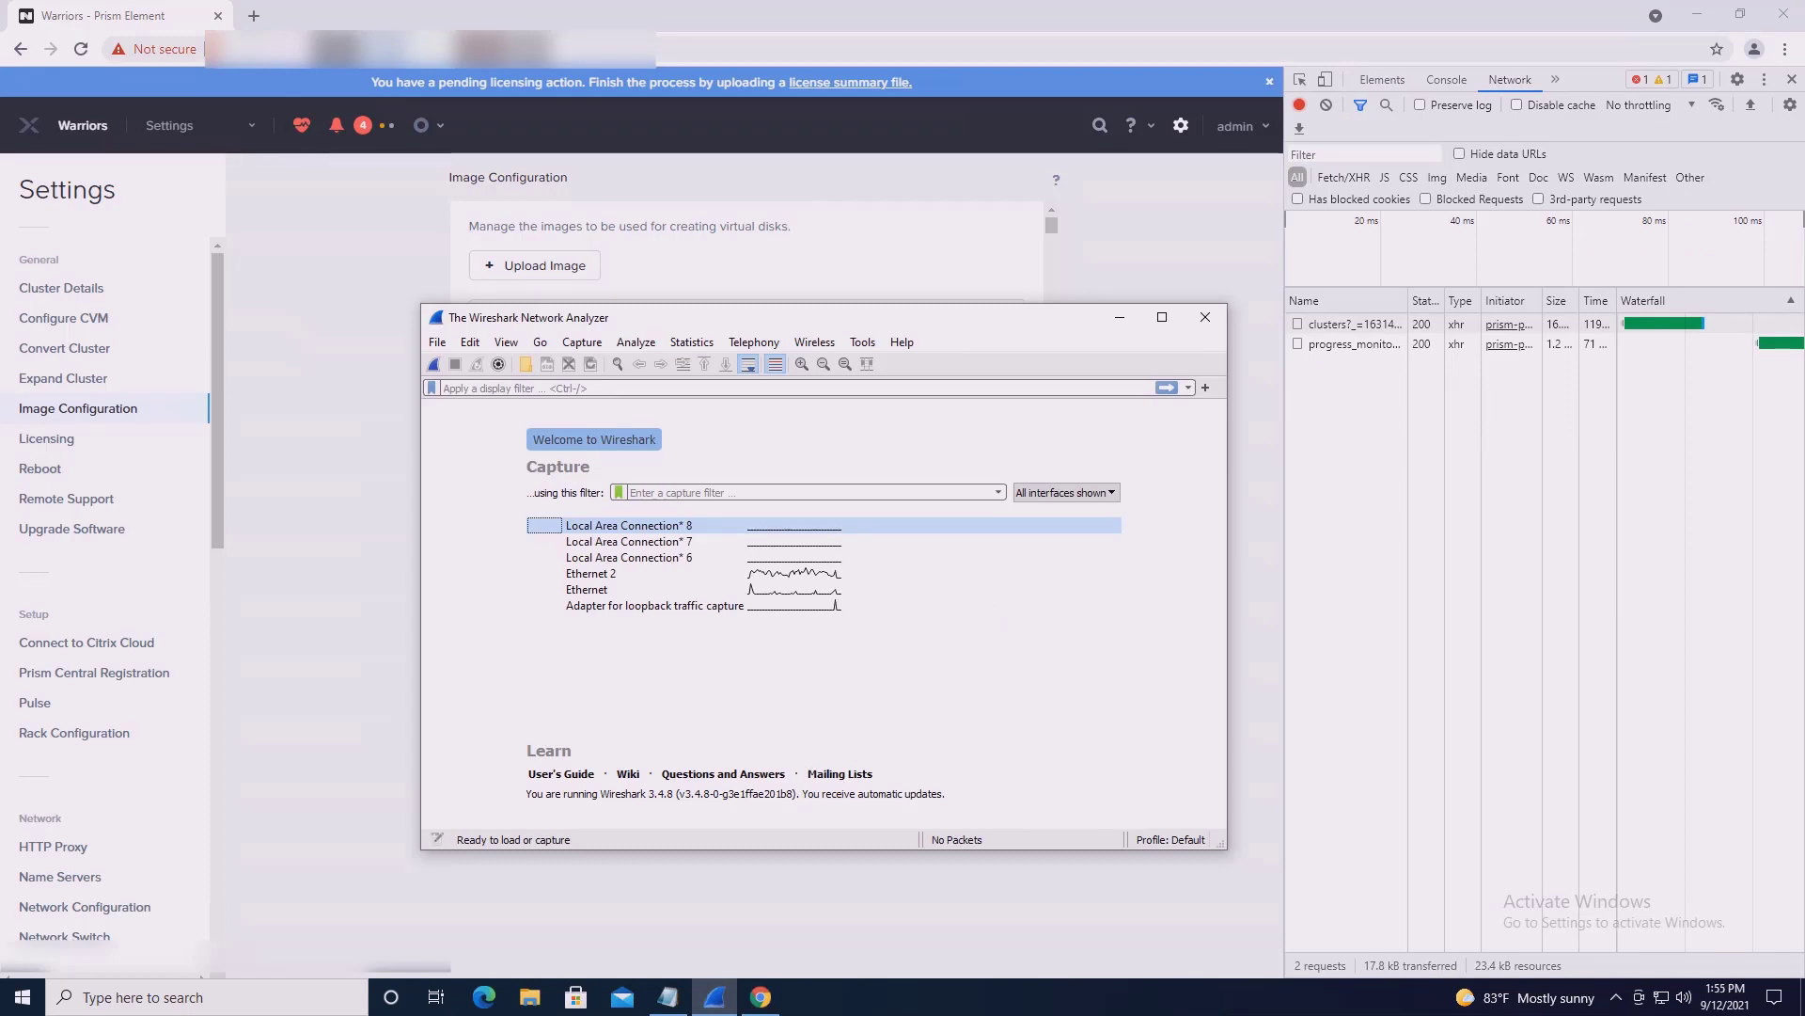
Step: Start a live Ethernet capture filtered with an ip.src_host && ip.dst_host display filter
left_click(586, 589)
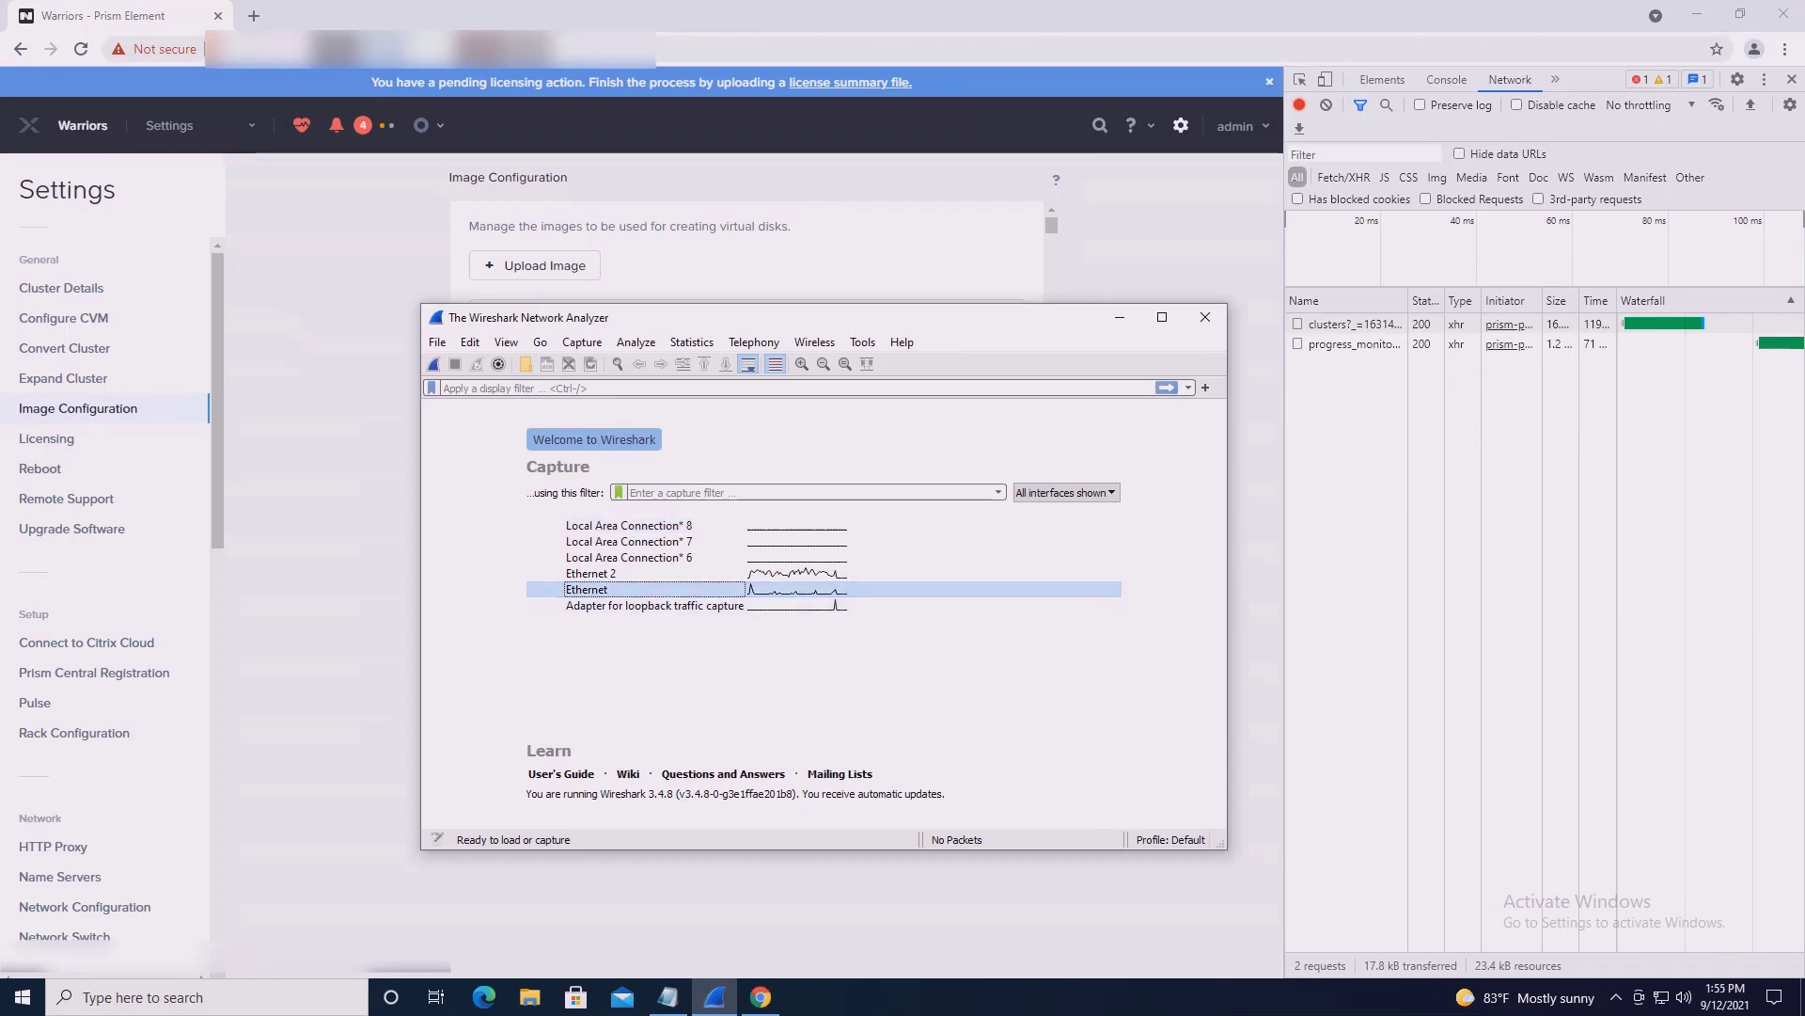
left_click(444, 387)
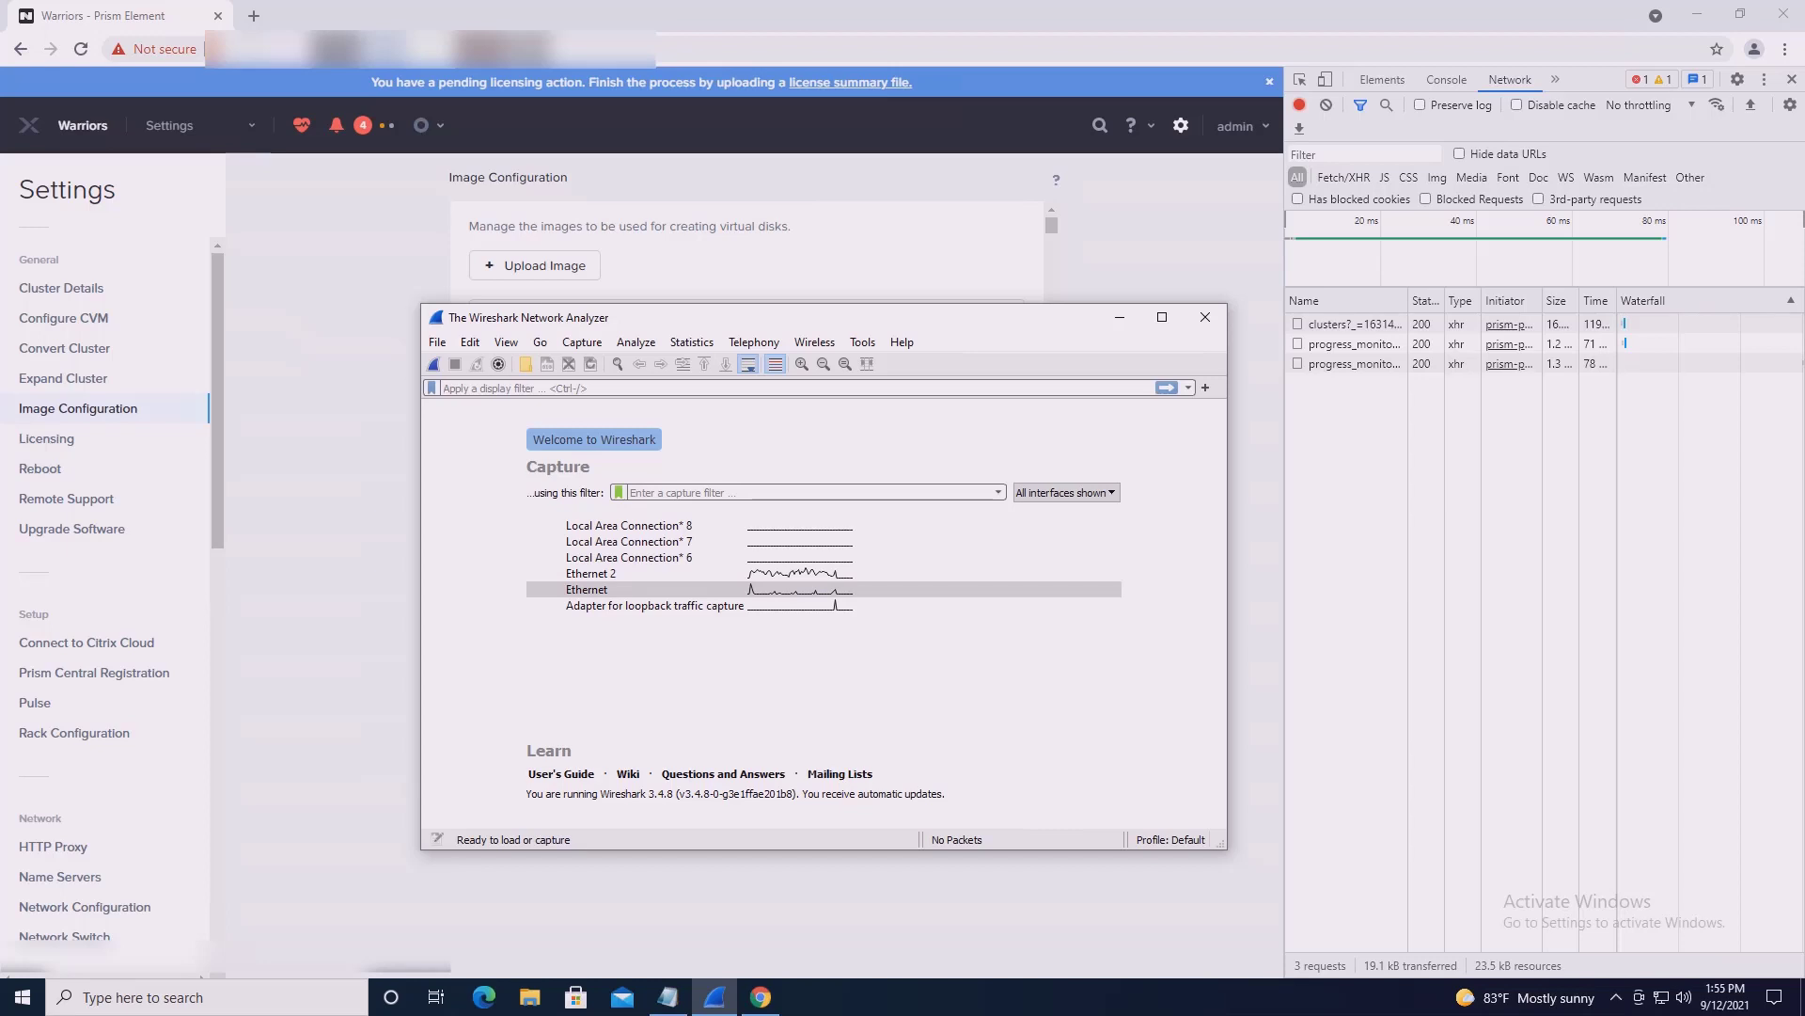
type("ip.s")
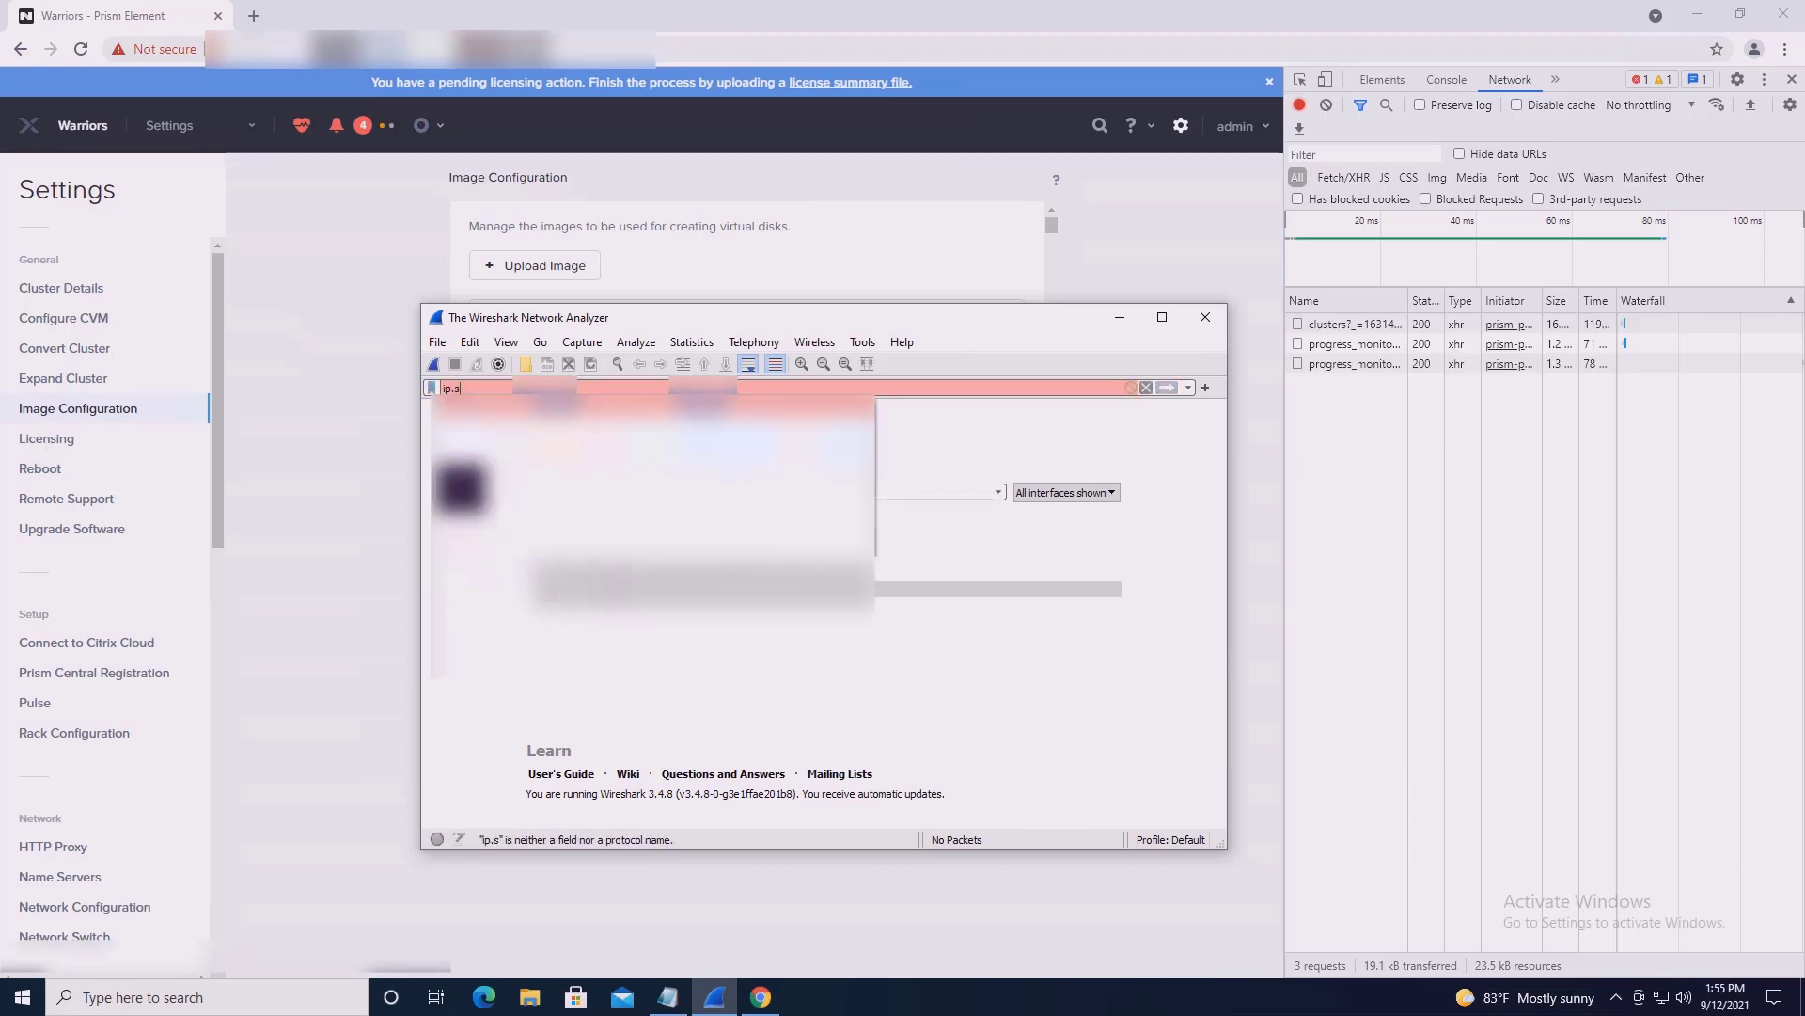
key("ctrl+a")
key("ctrl+v")
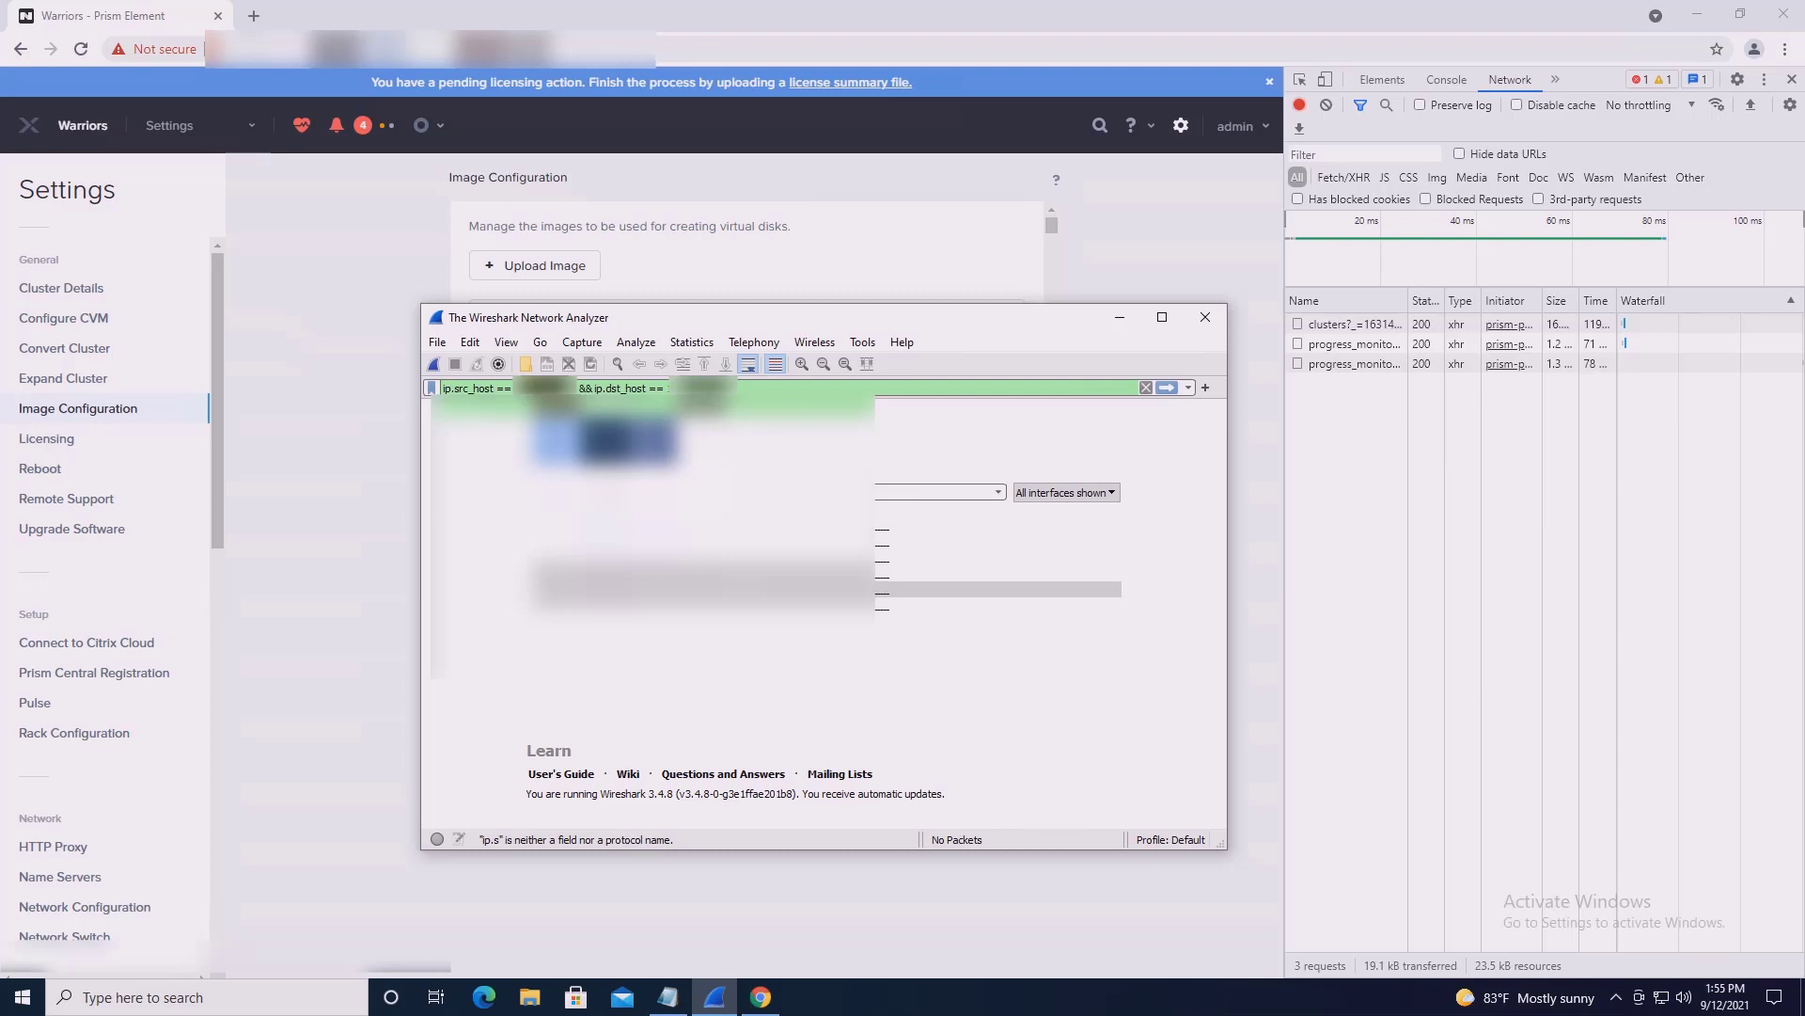
key("ctrl+e")
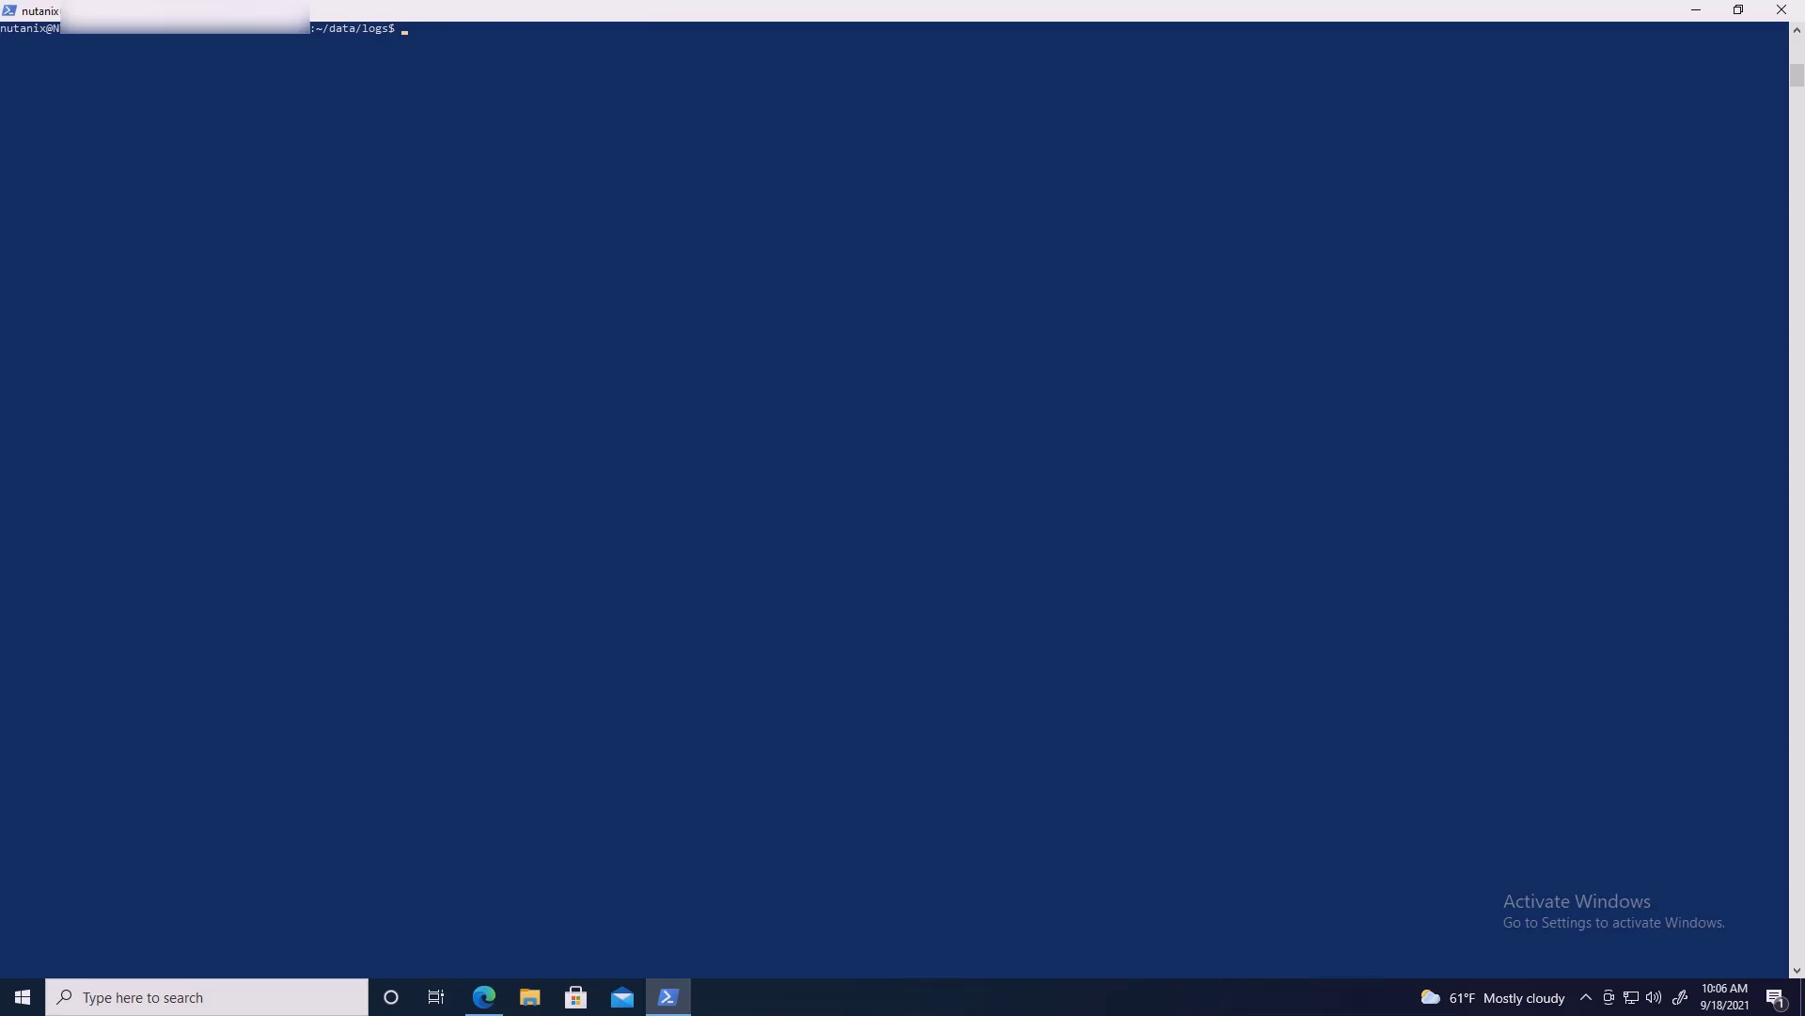
type("curl http://0:2019/prism/leader")
key("Return")
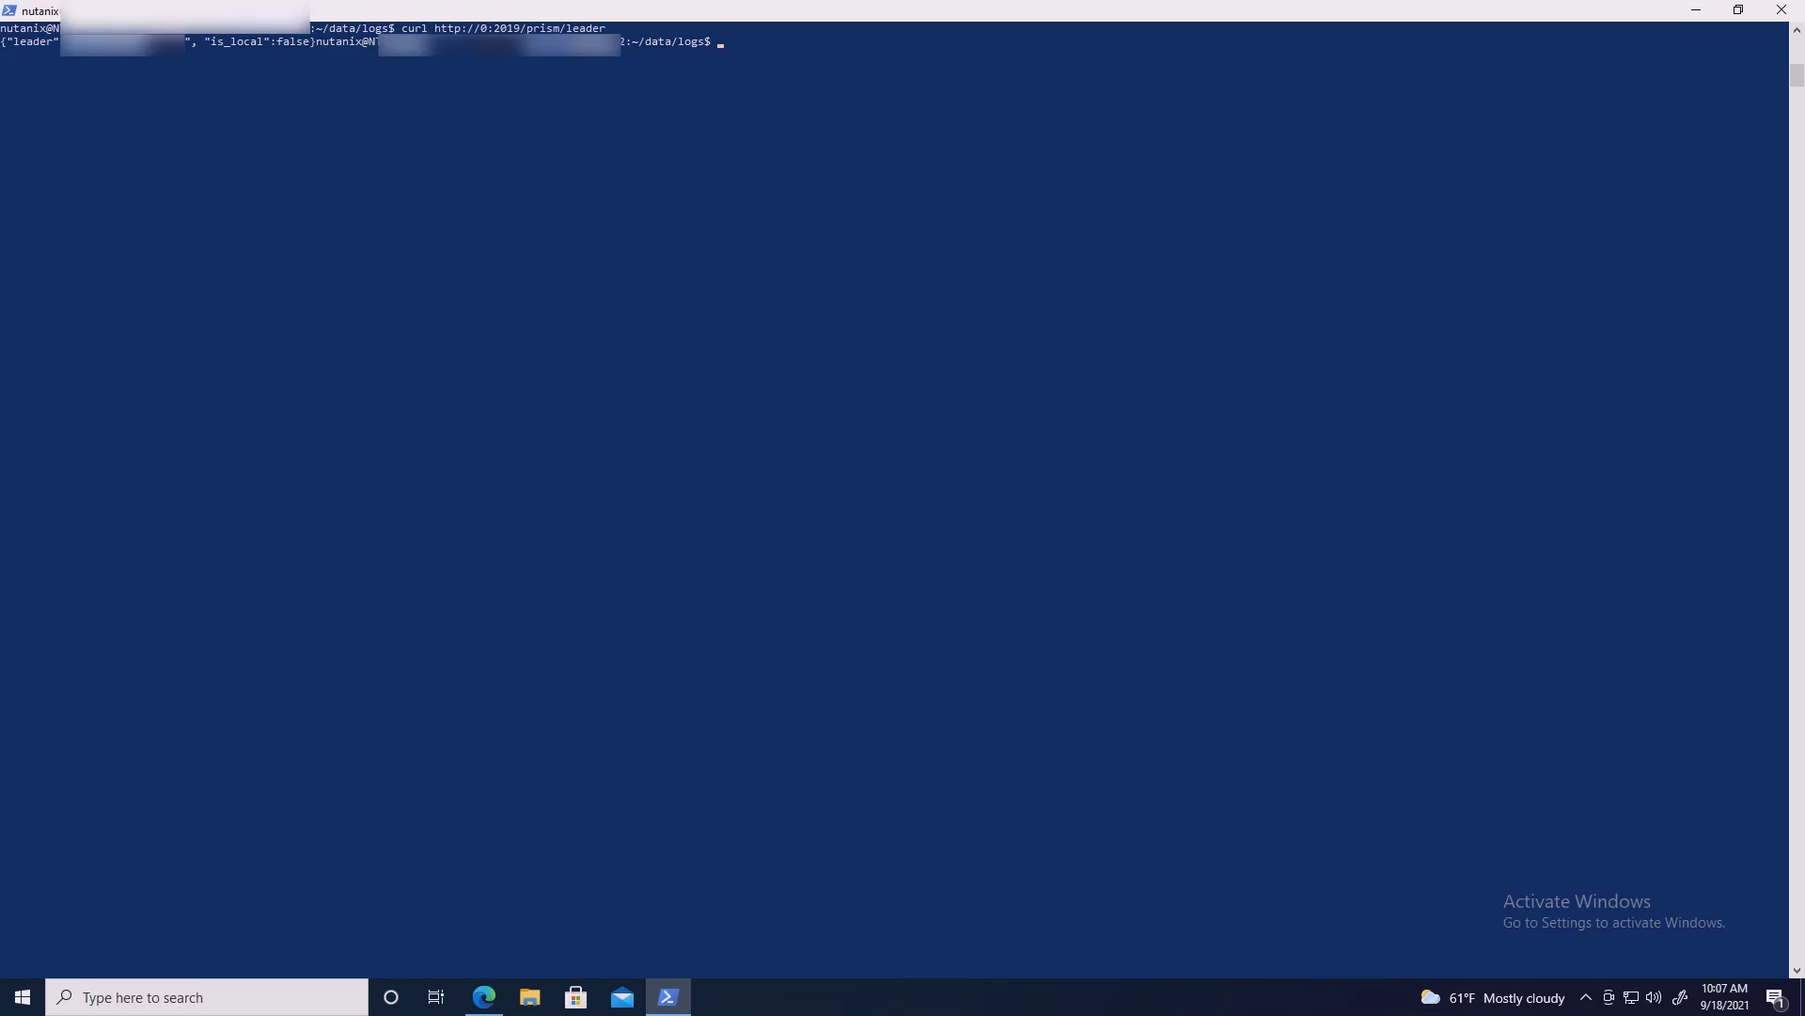
type("ssh nutani")
key("Return")
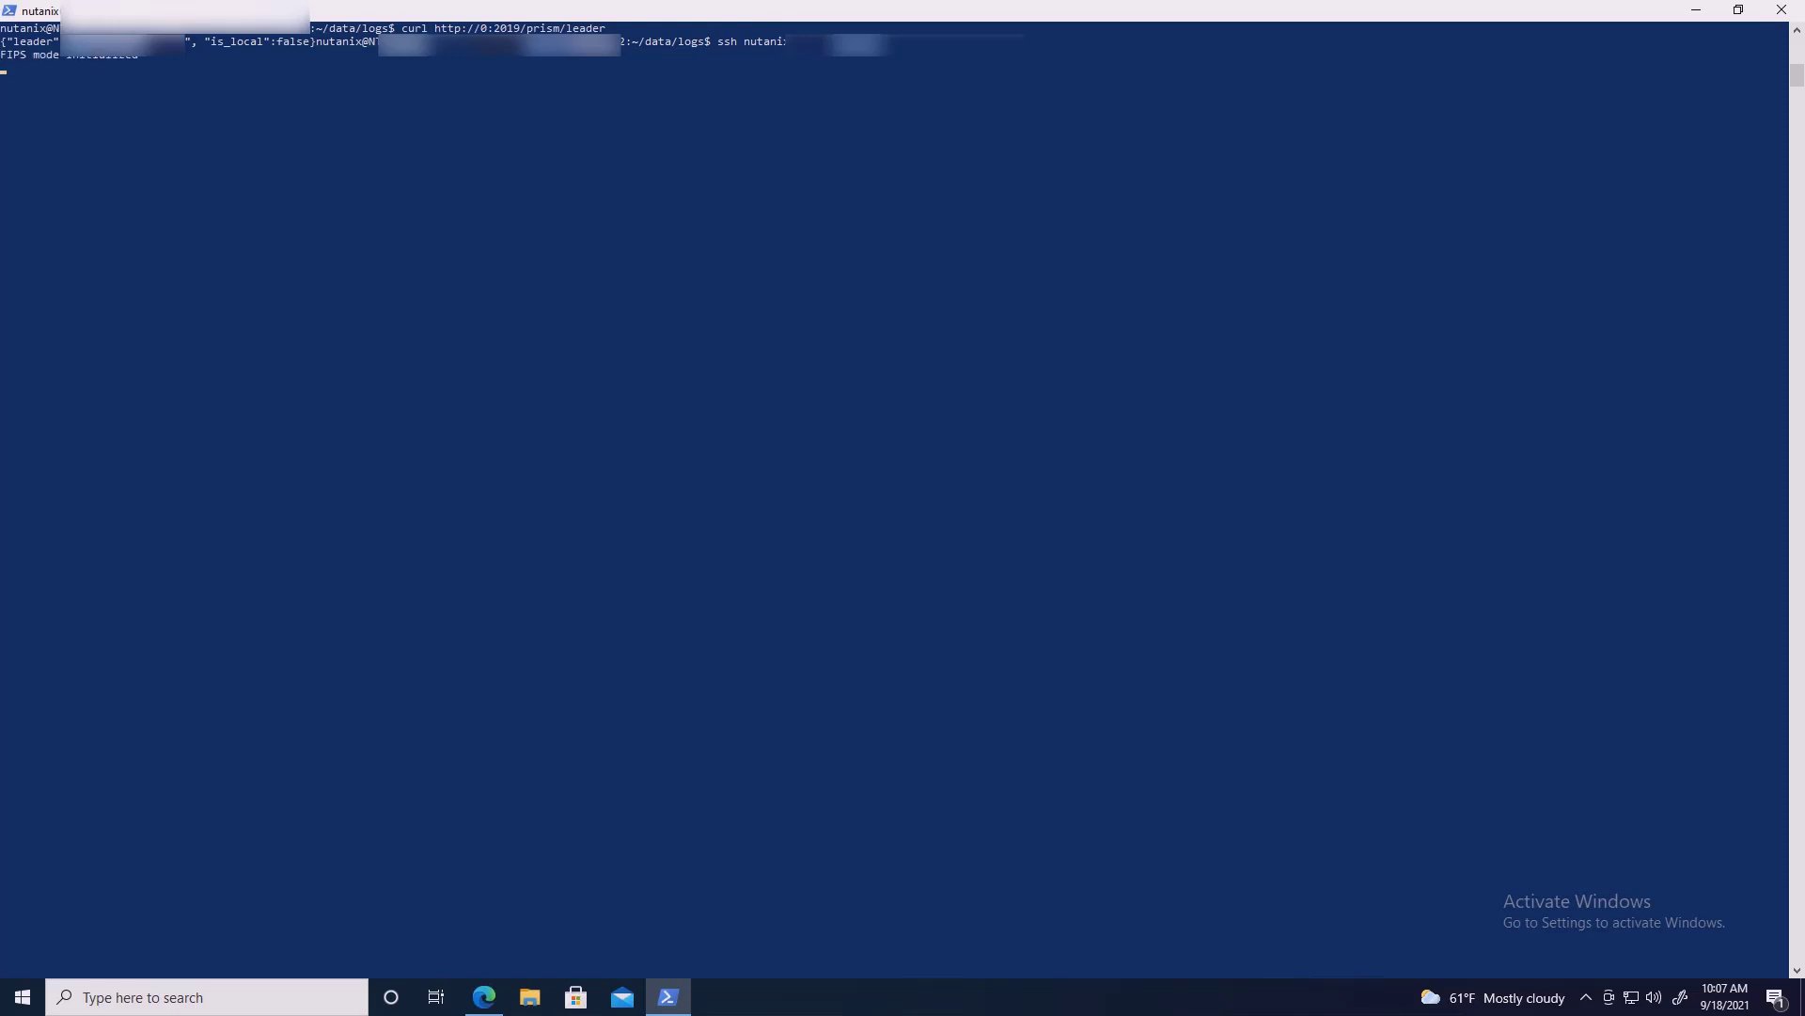
Step: Clear the screen and follow ~/data/logs/prism_gateway.log with tail -F
type("clear")
key("Return")
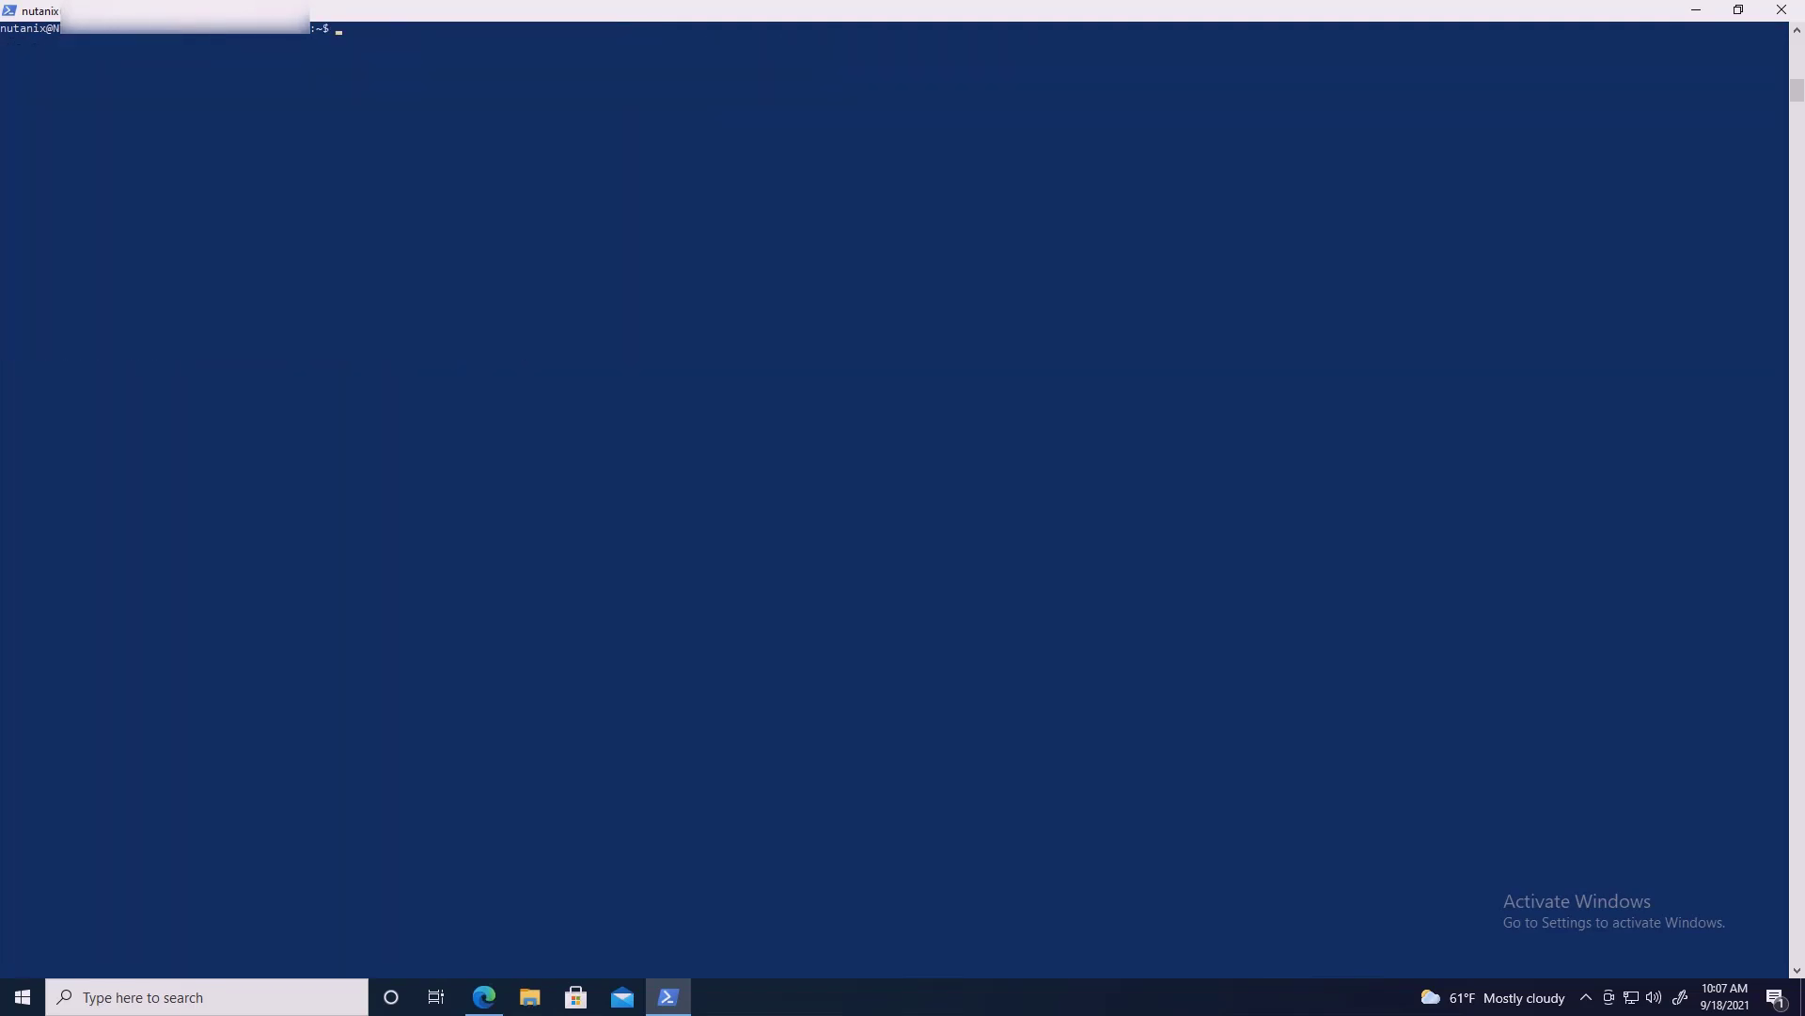
type("tail -F")
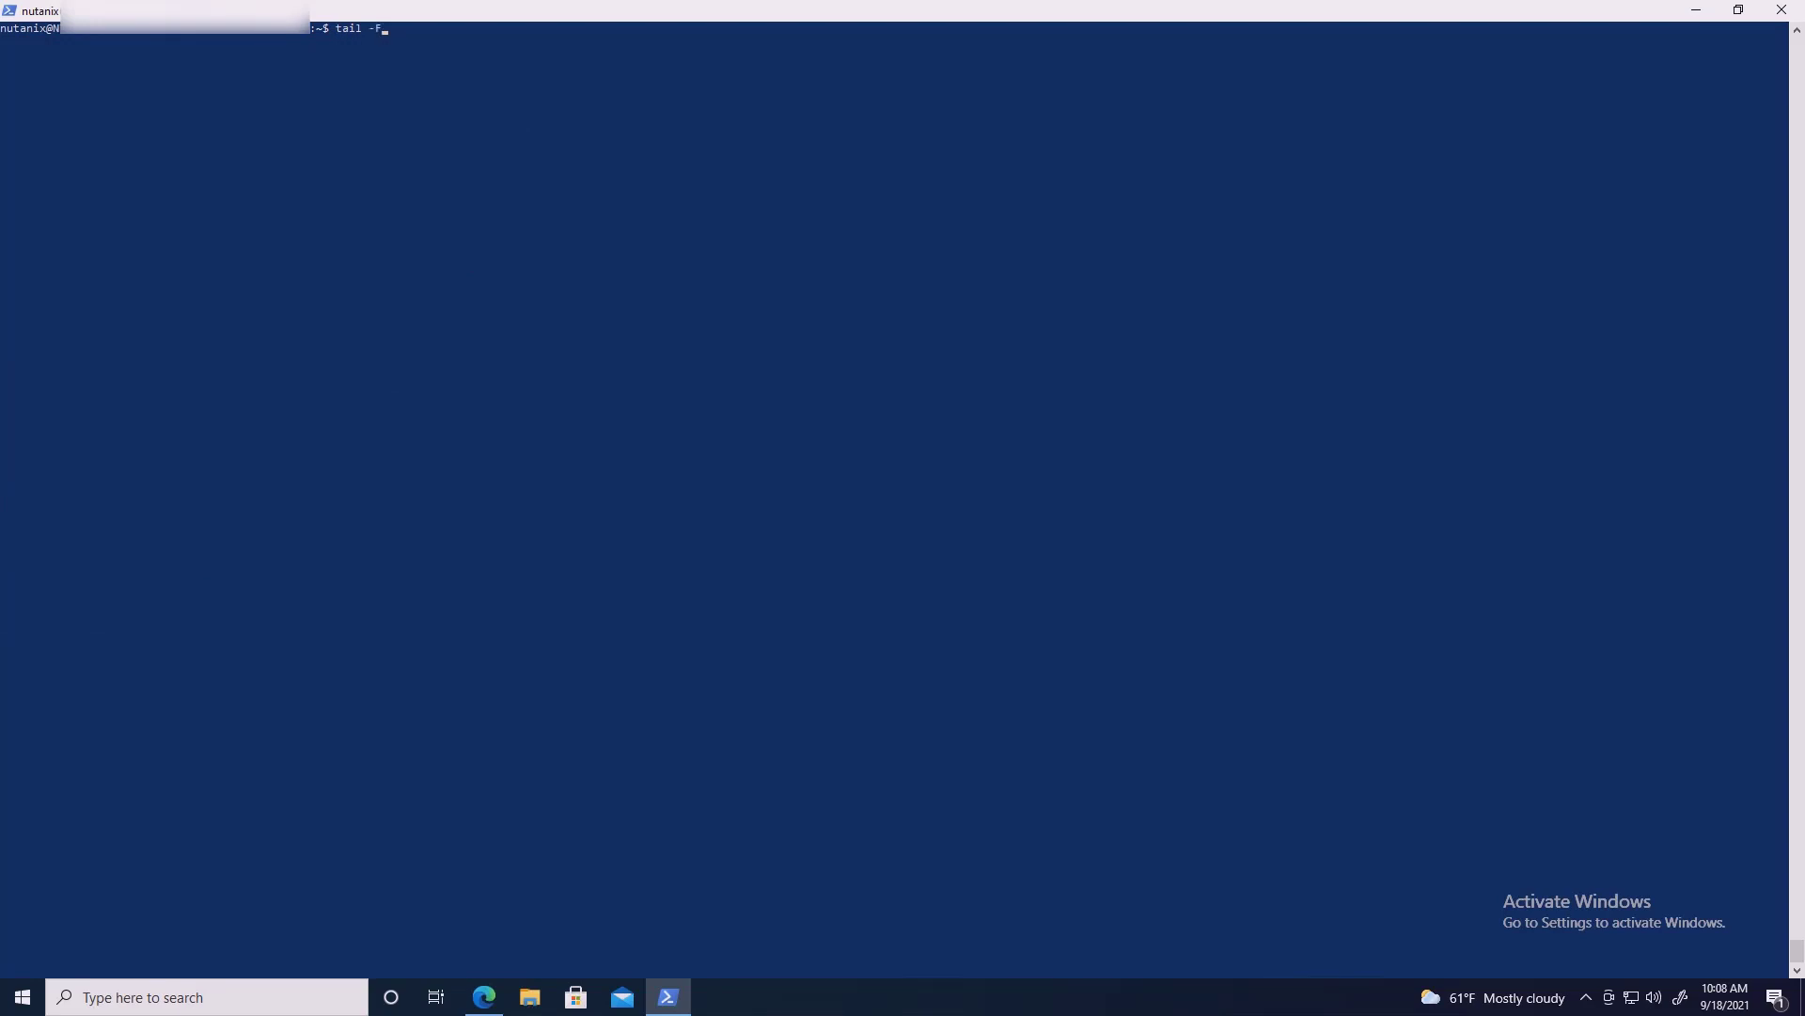
type(" ~/data/logs/prism_gateway.log")
key("Return")
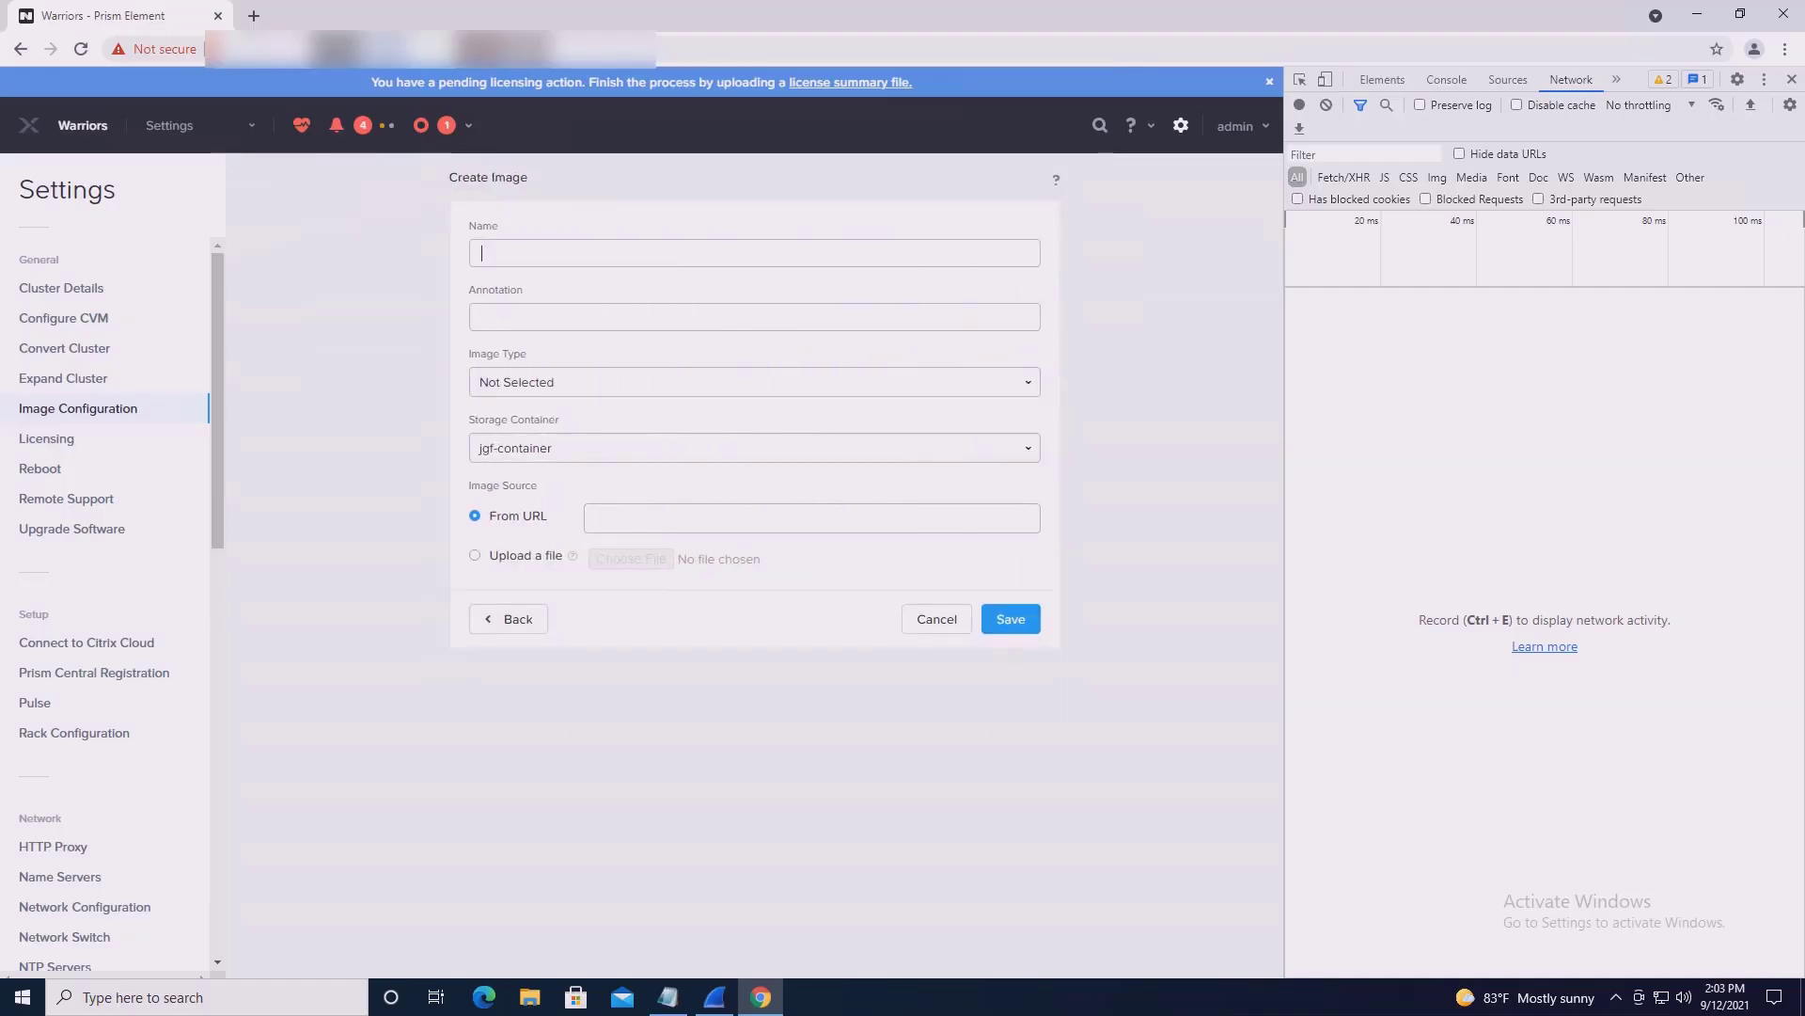
Step: Name the new image BH-Kemp-VLM and set its type to DISK
type("BH-")
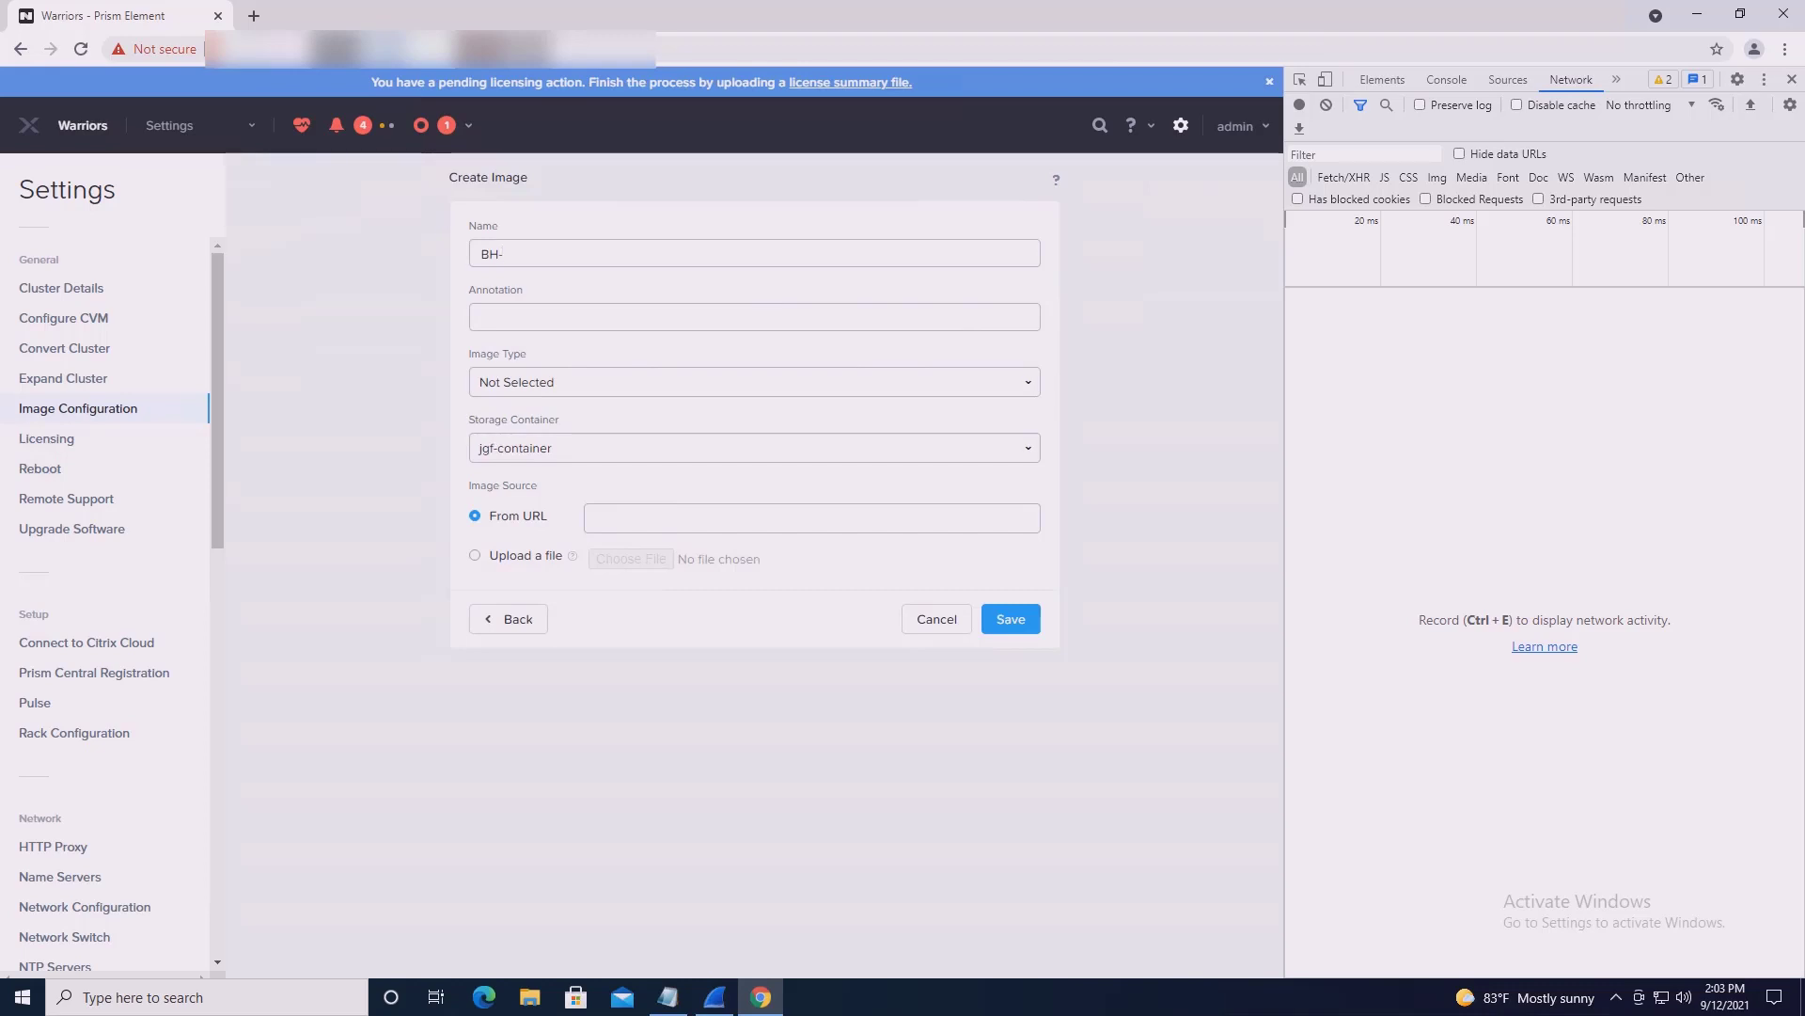
type("Kemp-VLM")
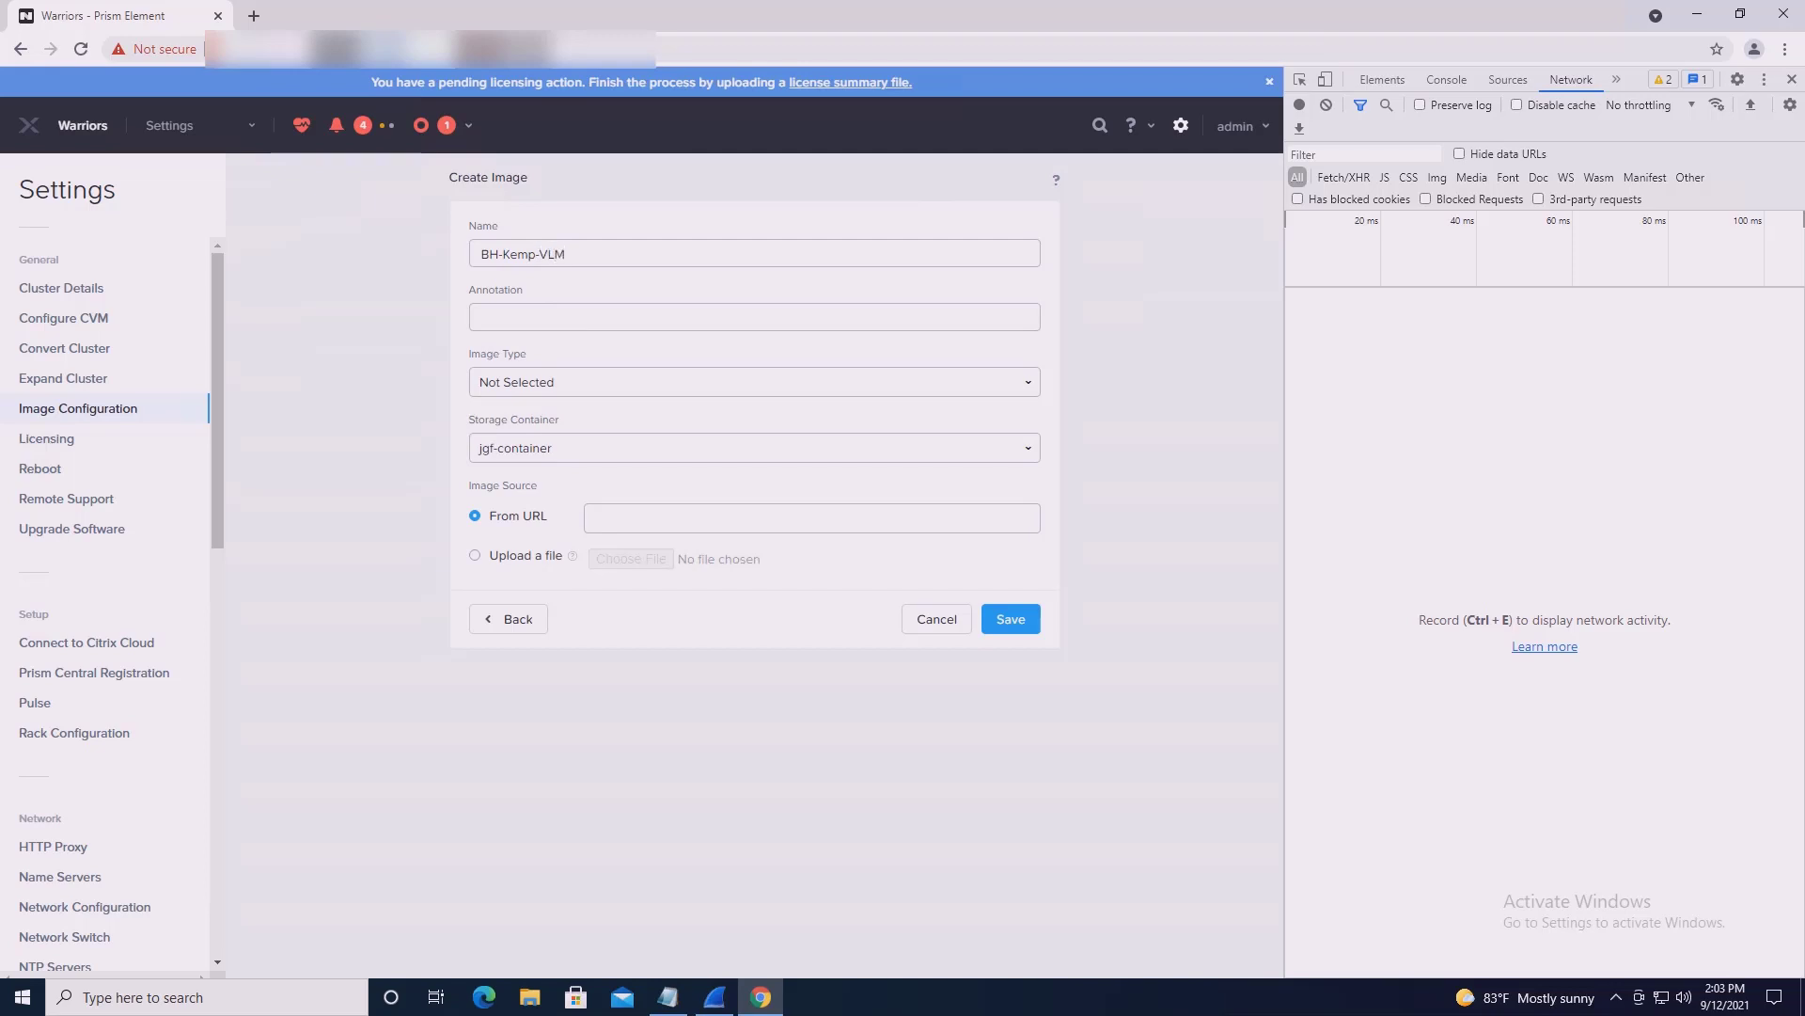
left_click(754, 381)
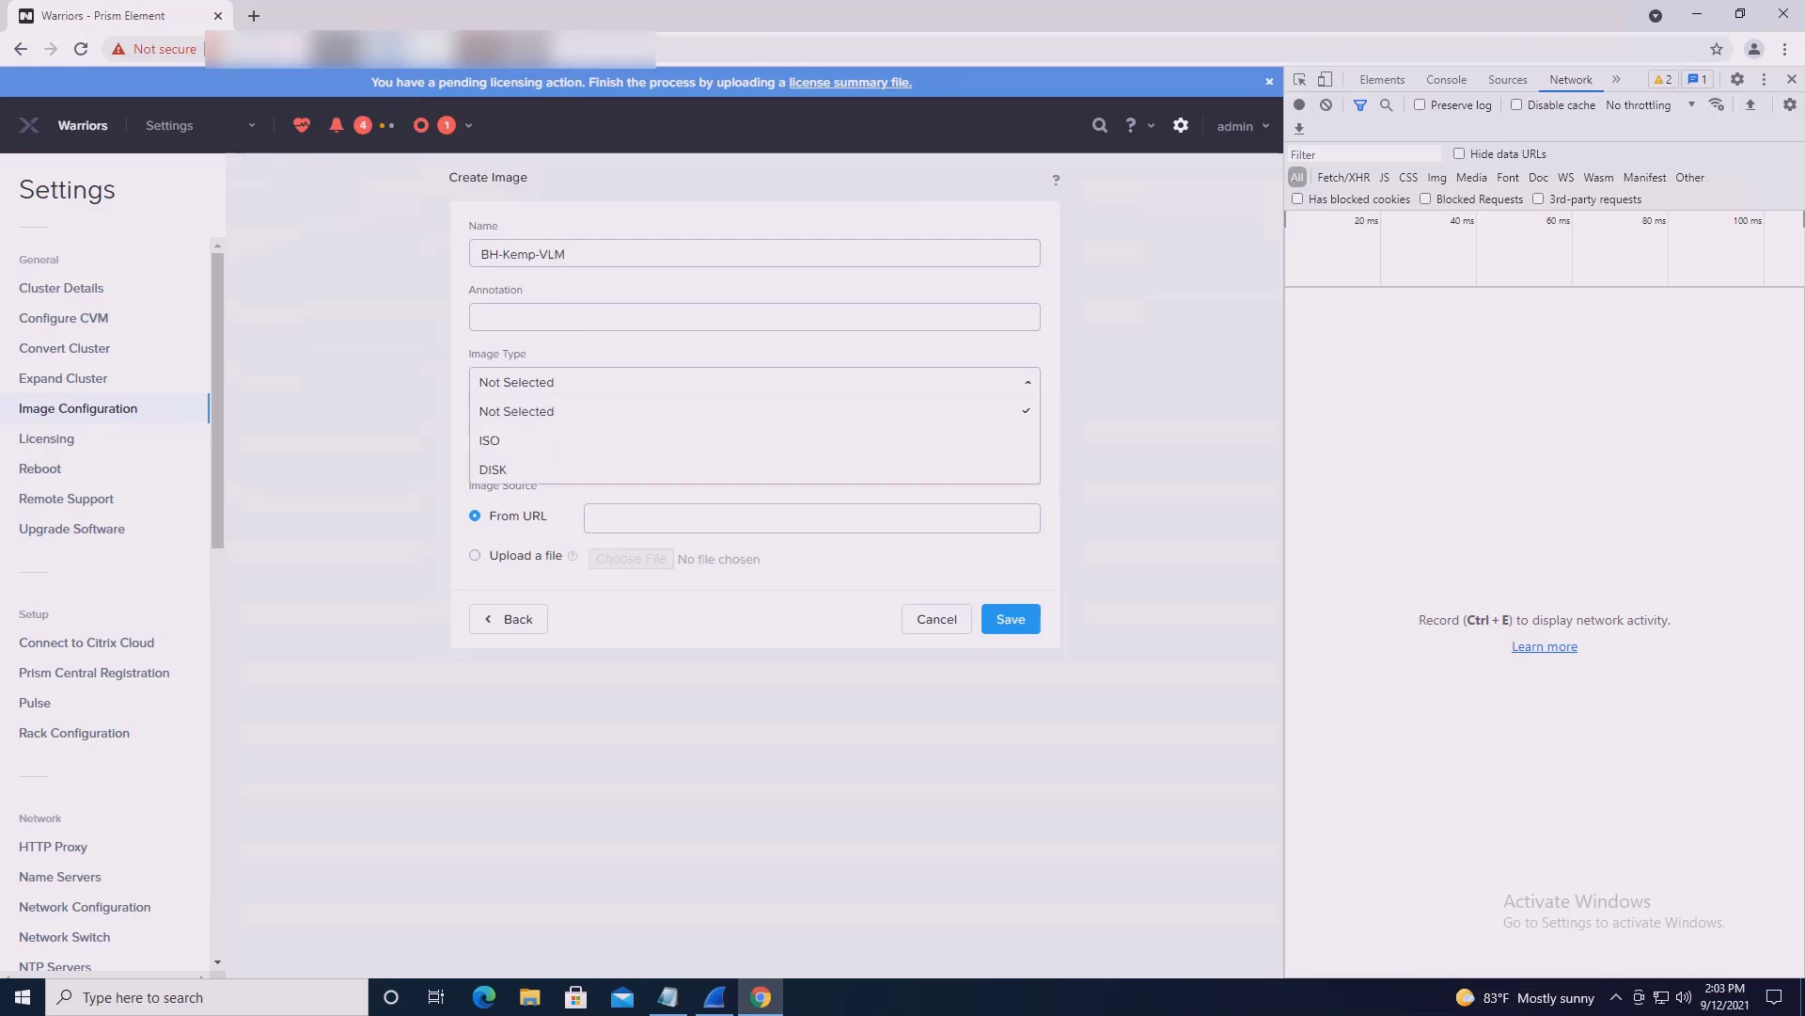
left_click(504, 467)
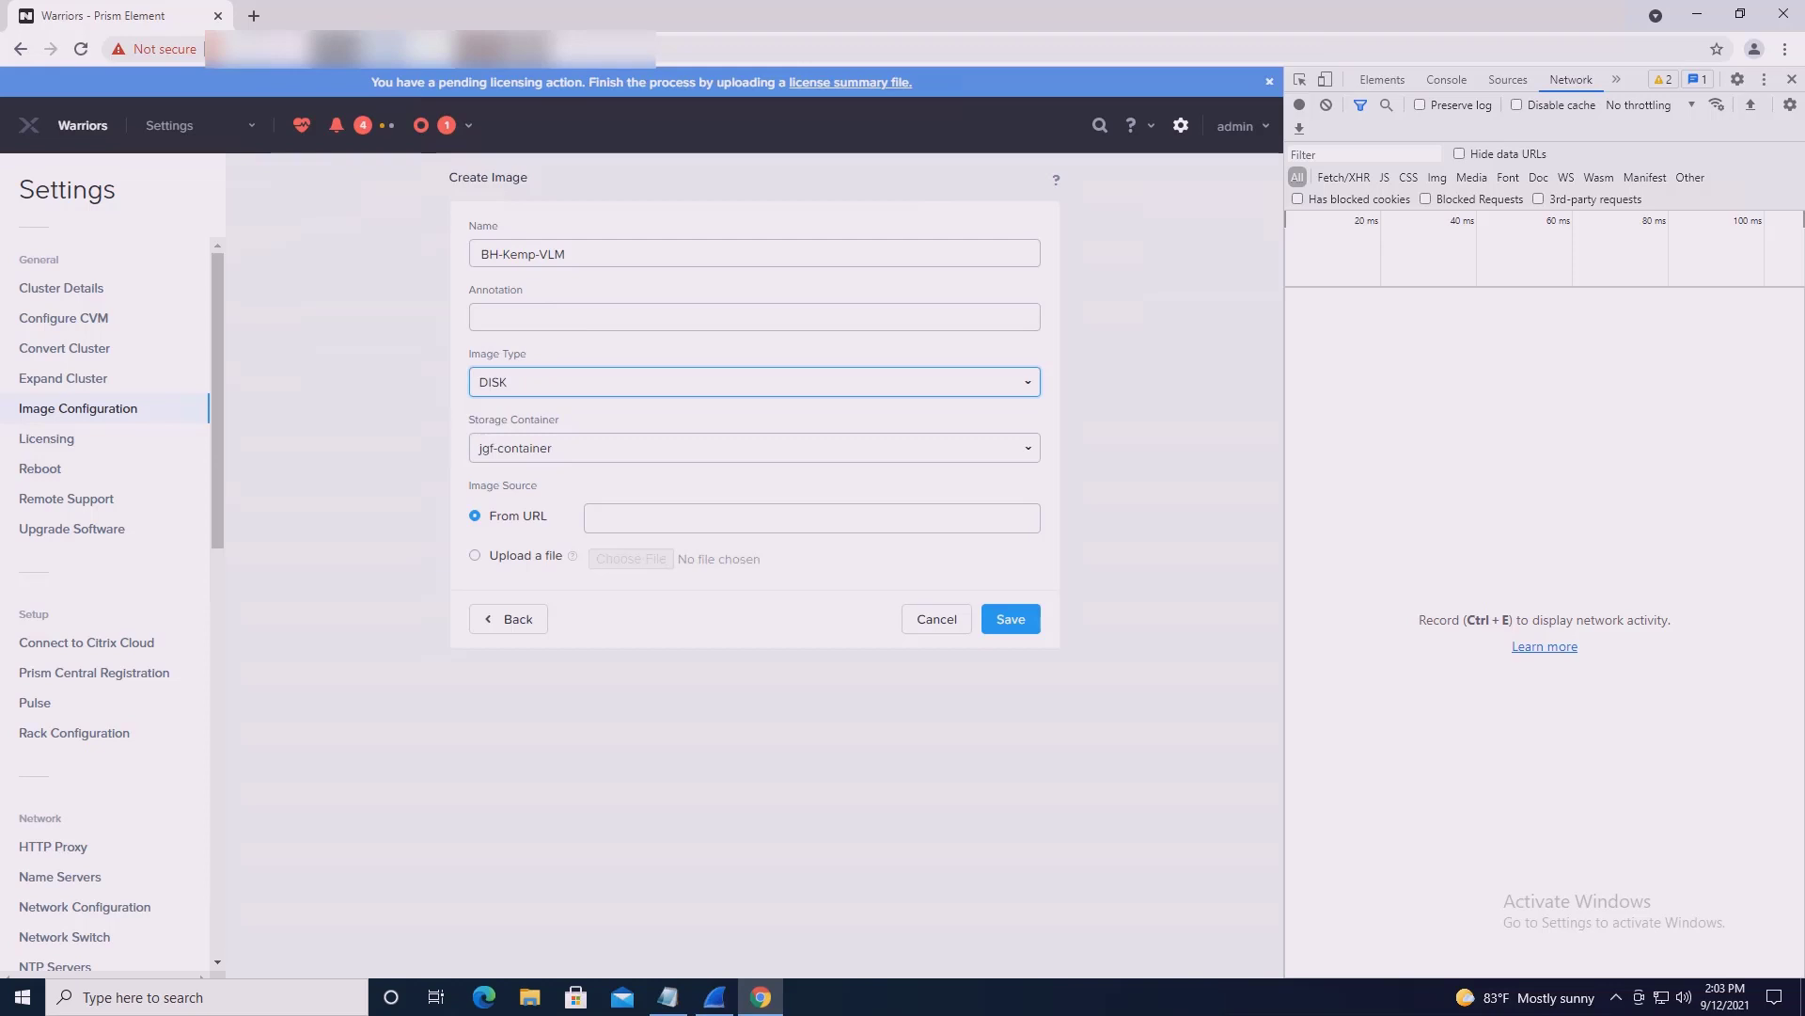
Step: Choose the user's storage container and set the image source to Upload a file
key("Tab")
key("alt+Down")
key("Down")
scroll(742, 527, "down", 5)
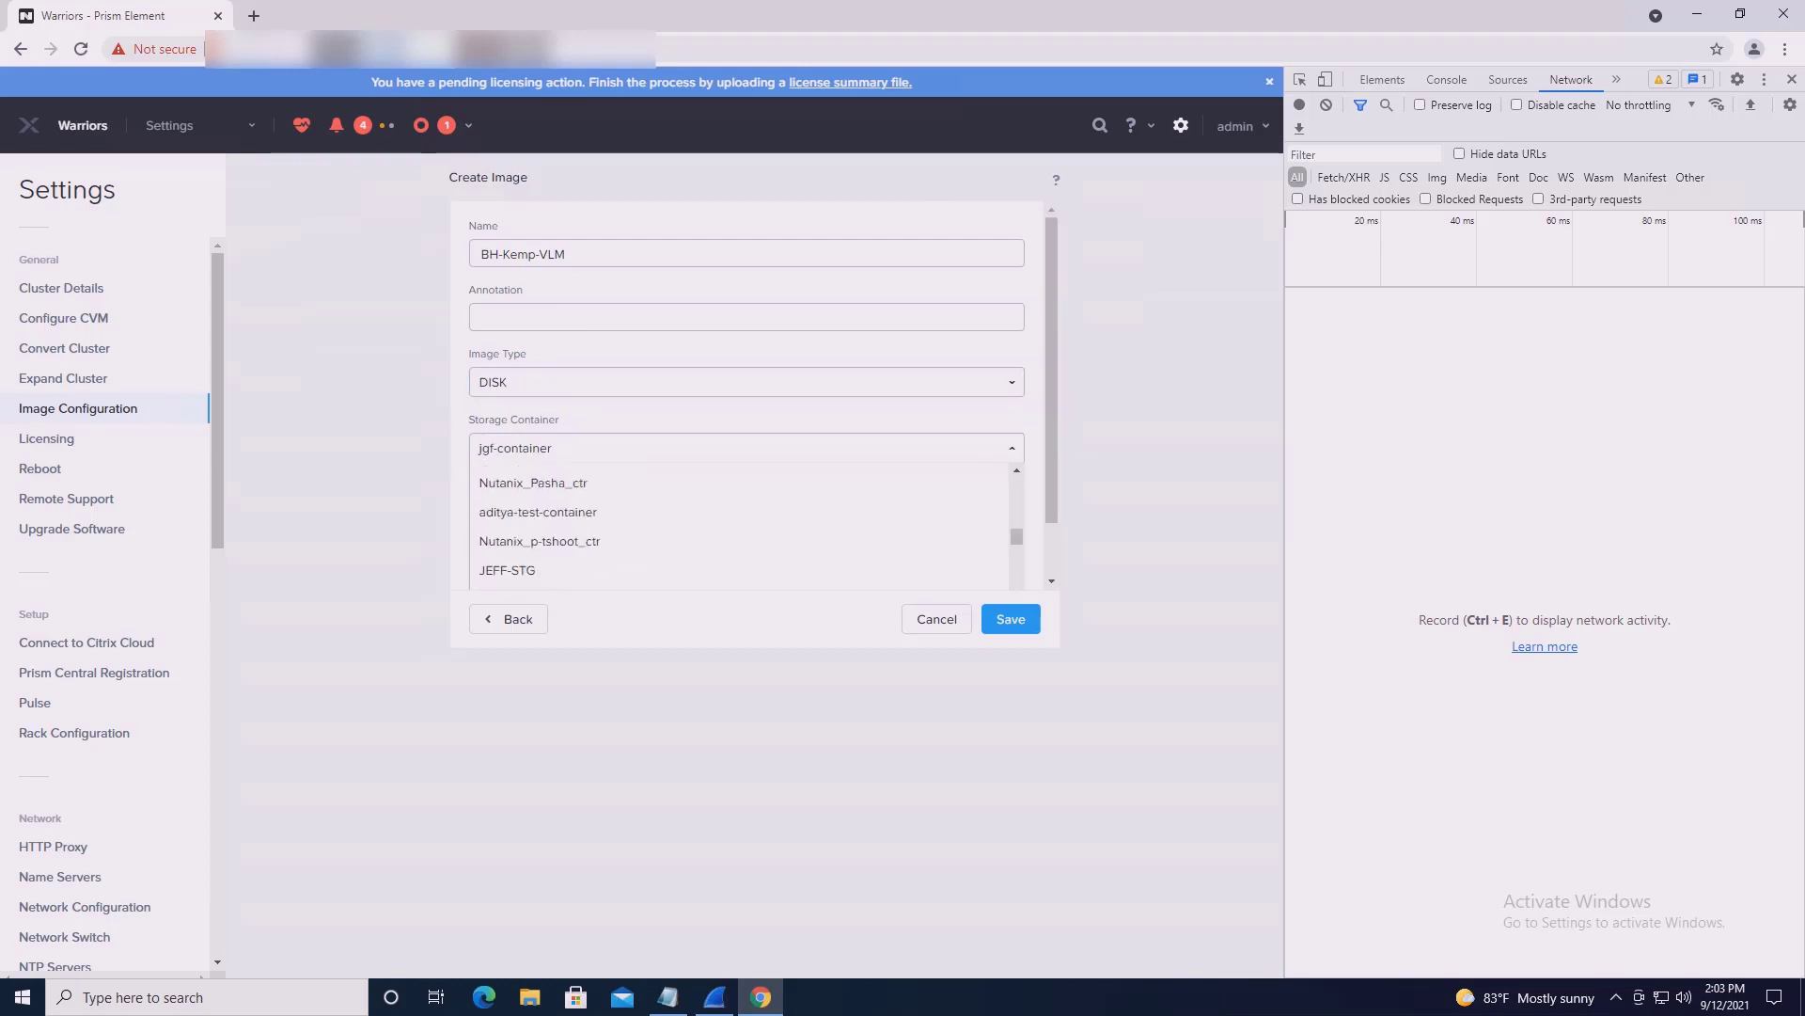
scroll(743, 527, "down", 2)
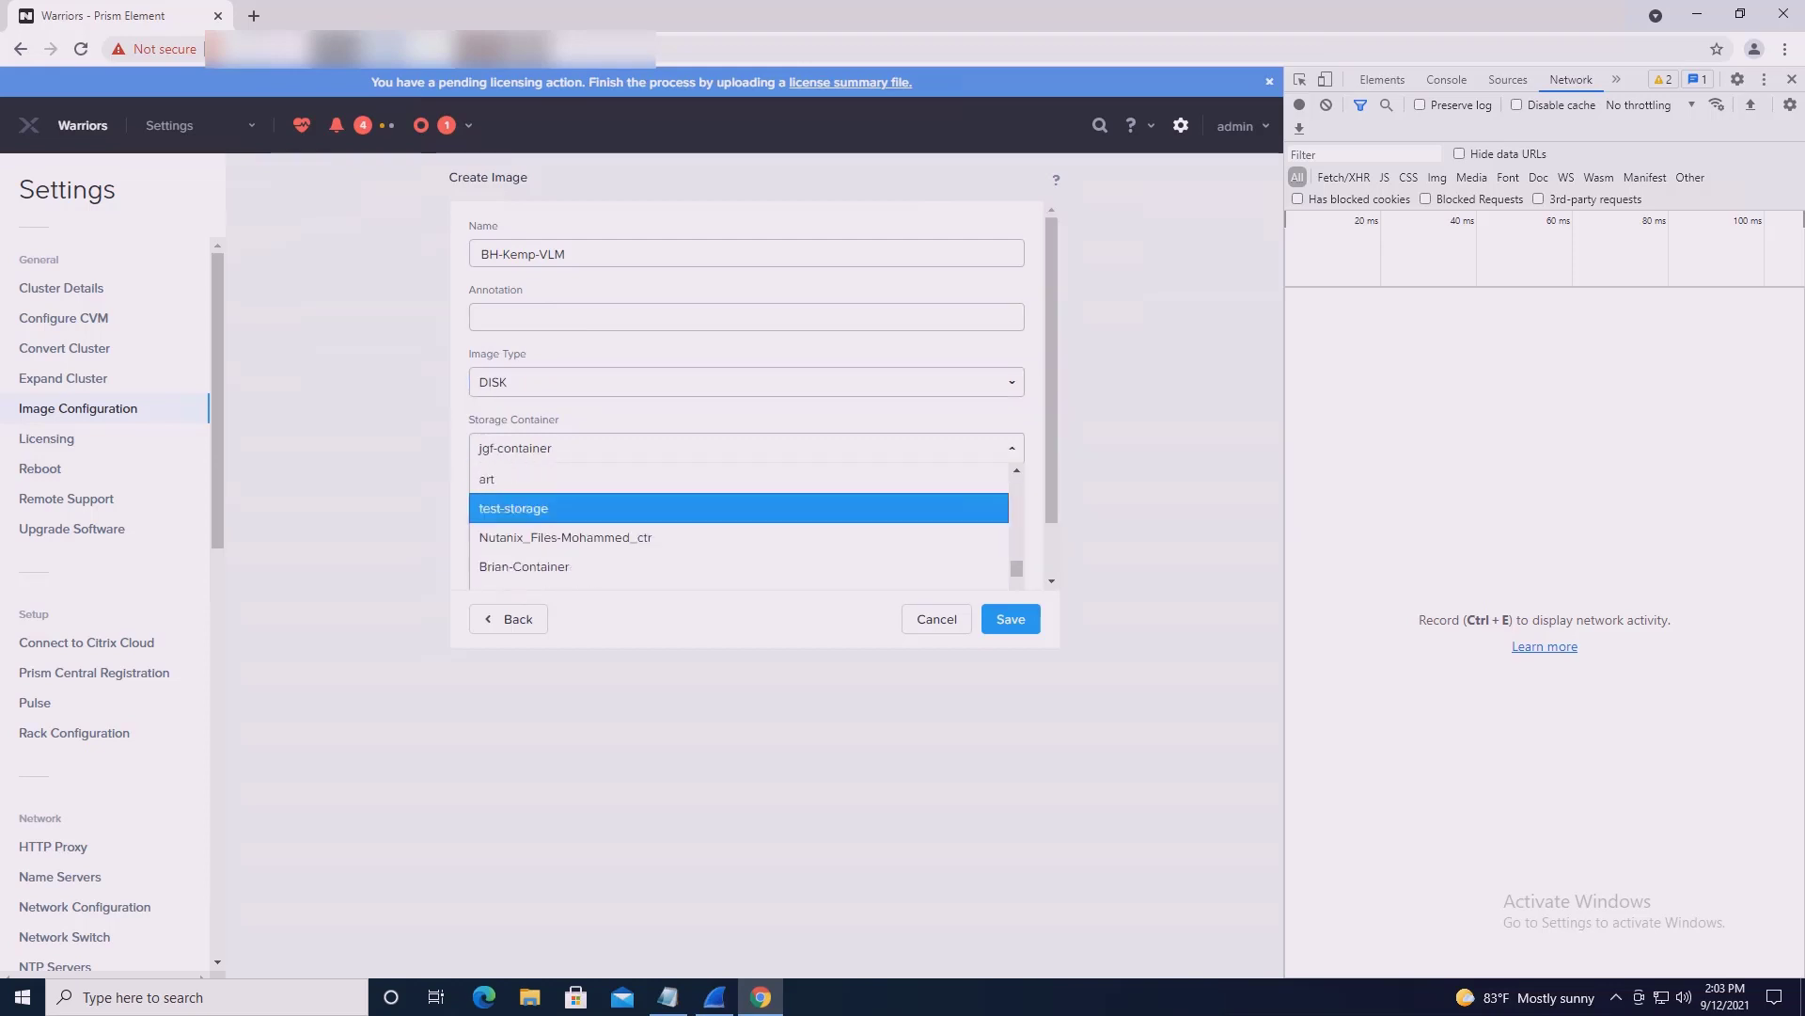
left_click(526, 566)
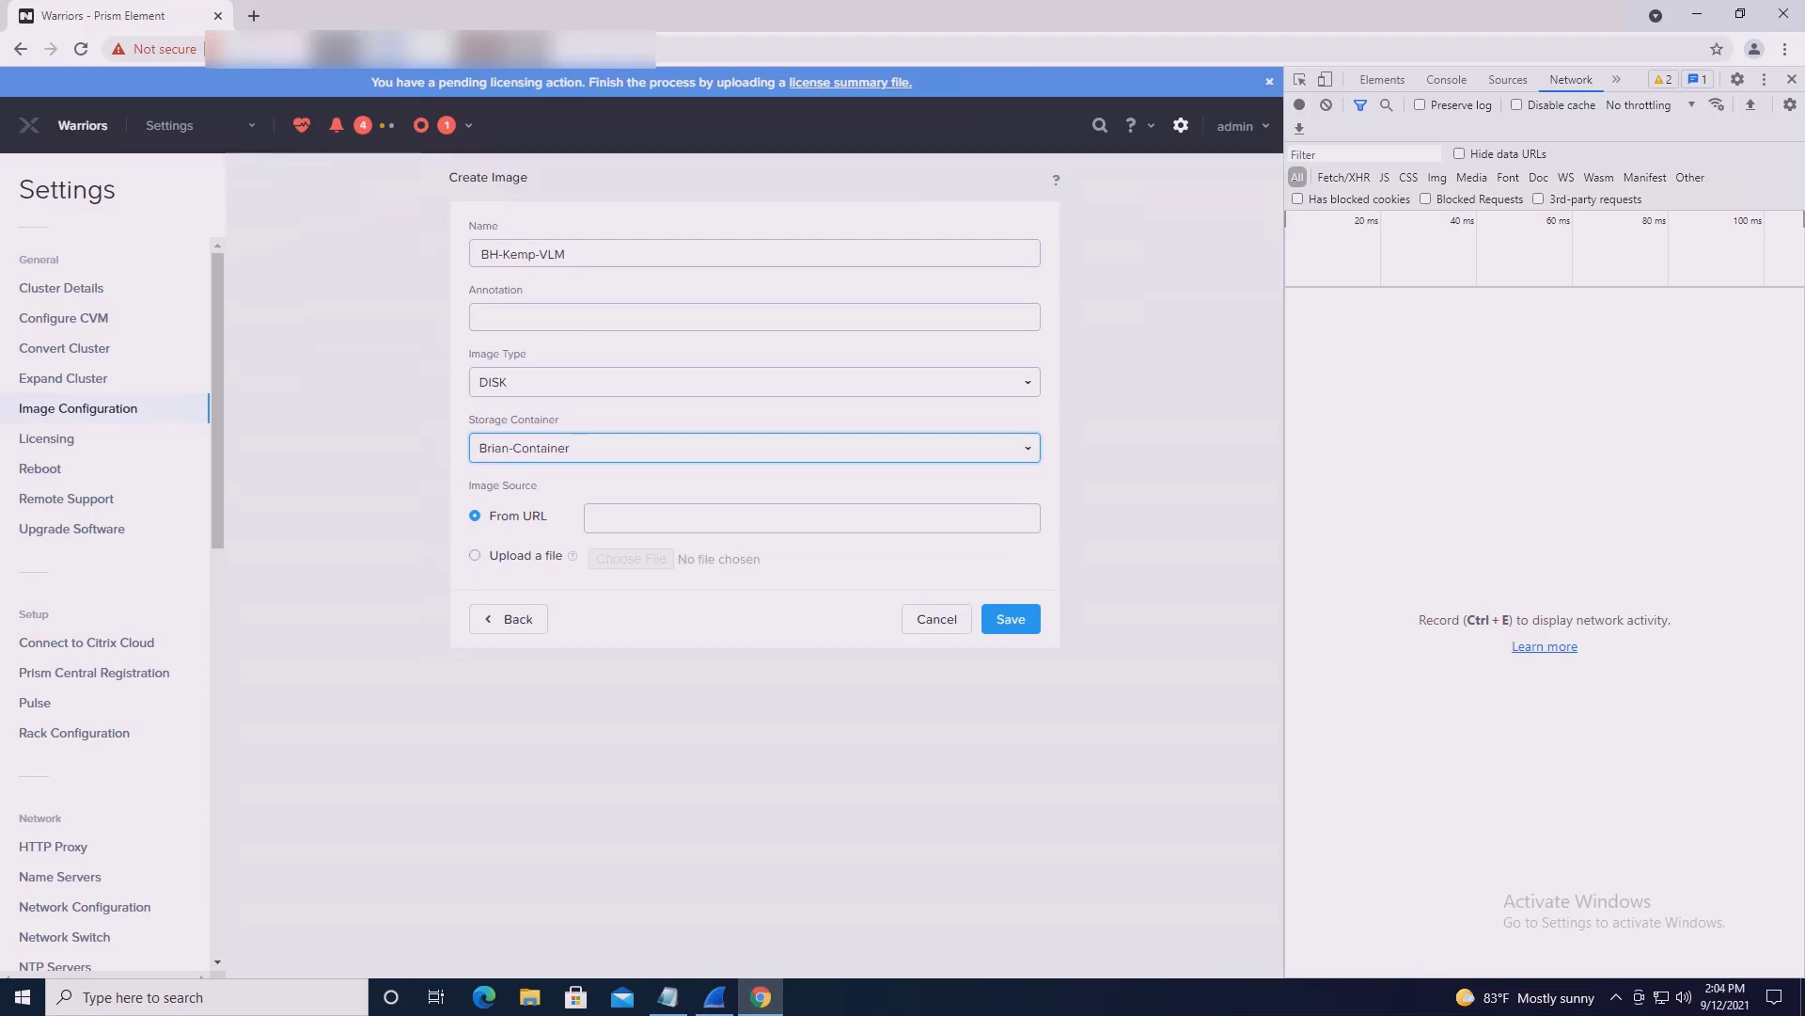
left_click(475, 555)
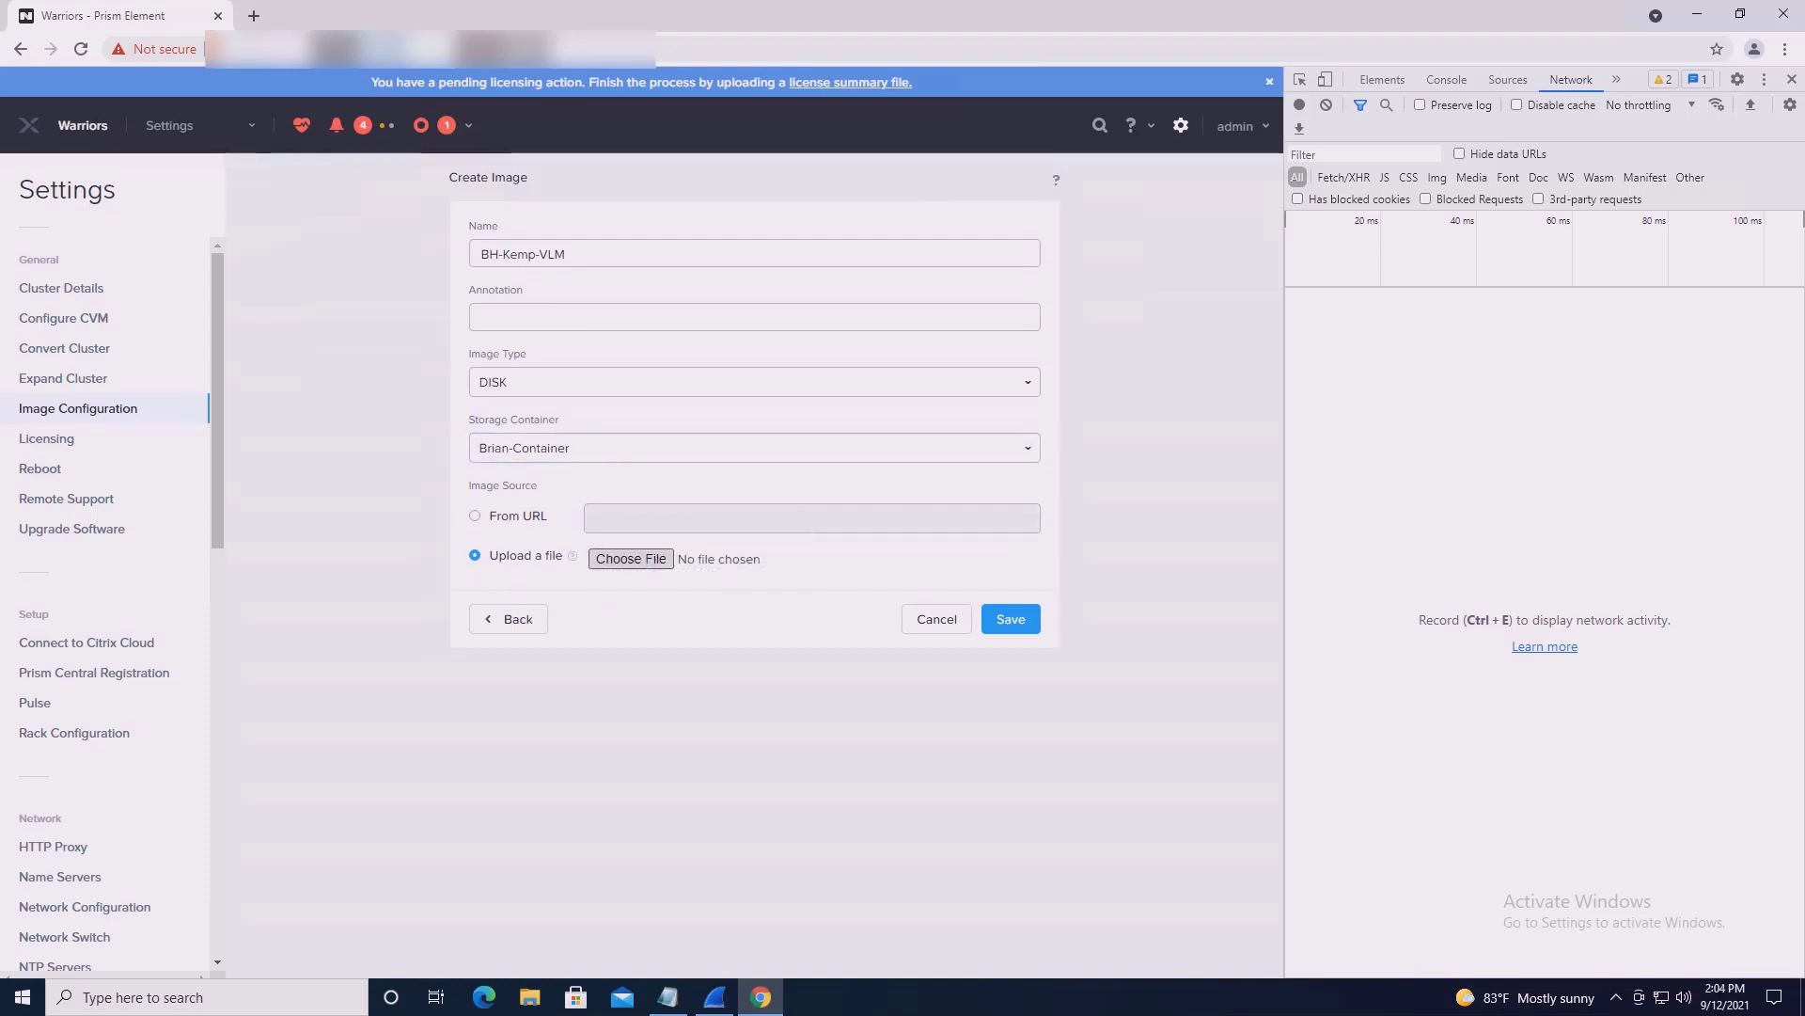
mouse_move(573, 556)
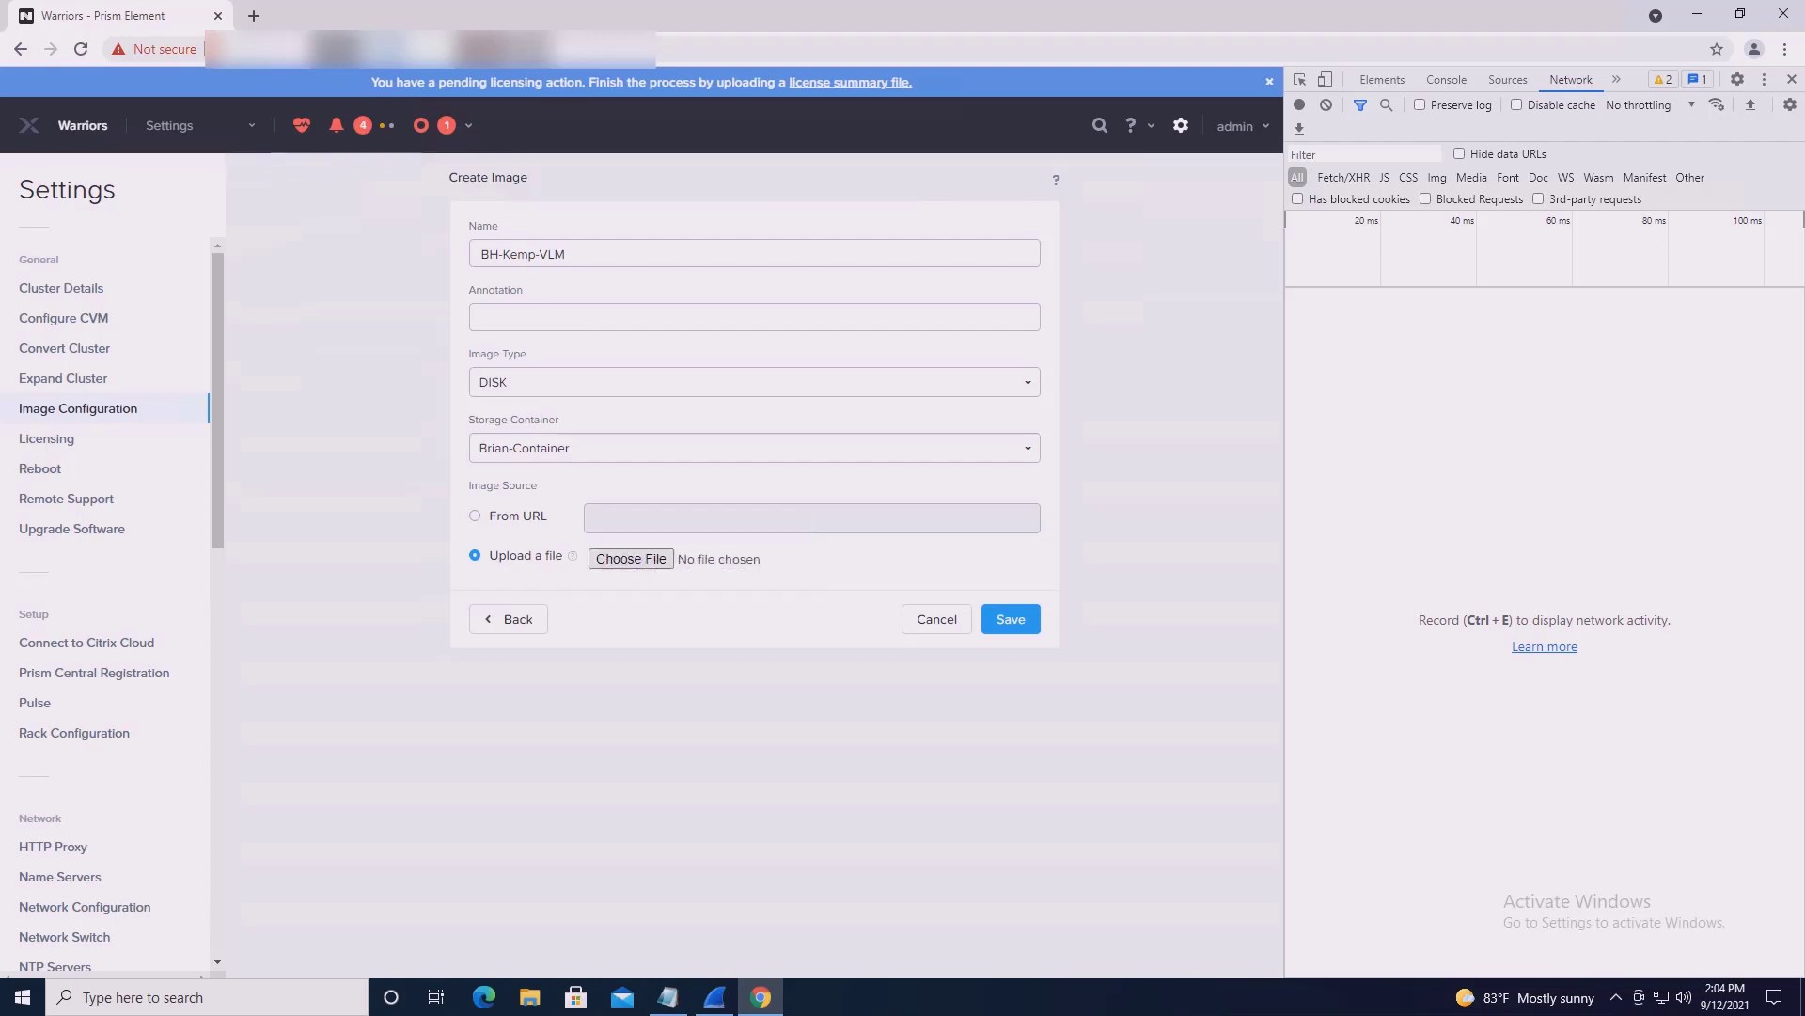
Step: Attach the LoadMaster file from the Desktop as the upload file, checking its size
left_click(630, 558)
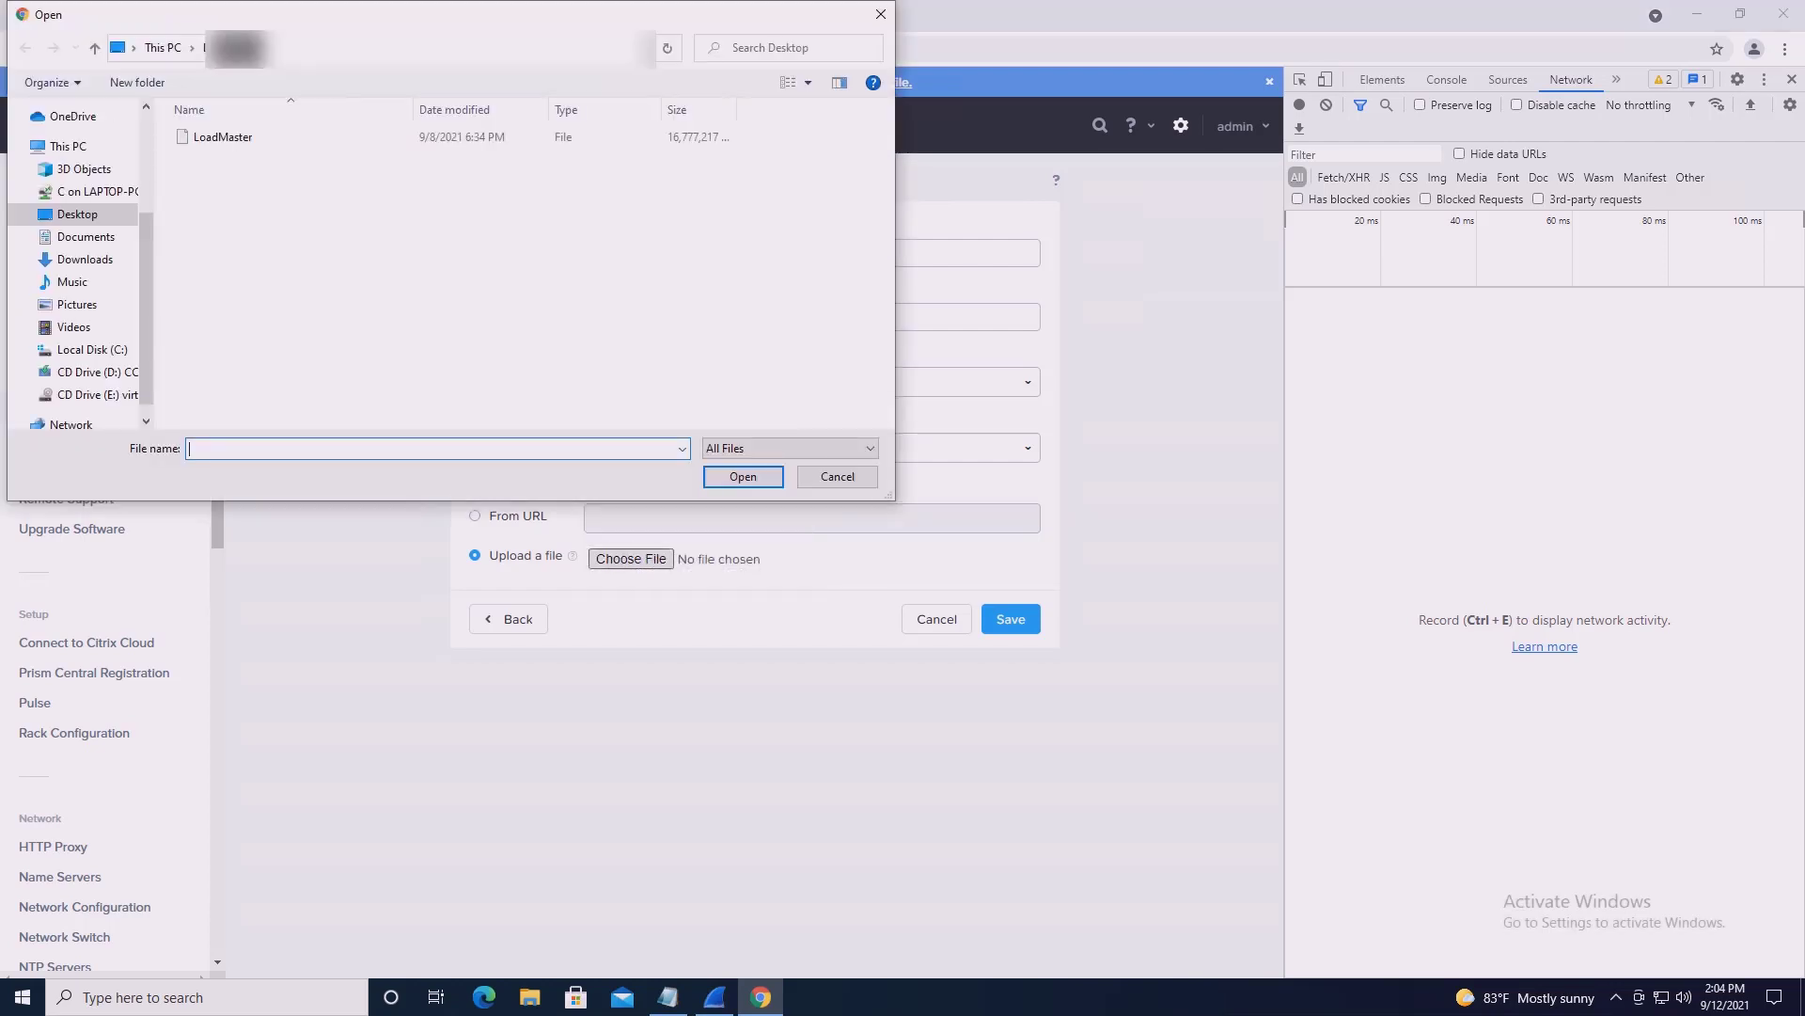
left_click(223, 136)
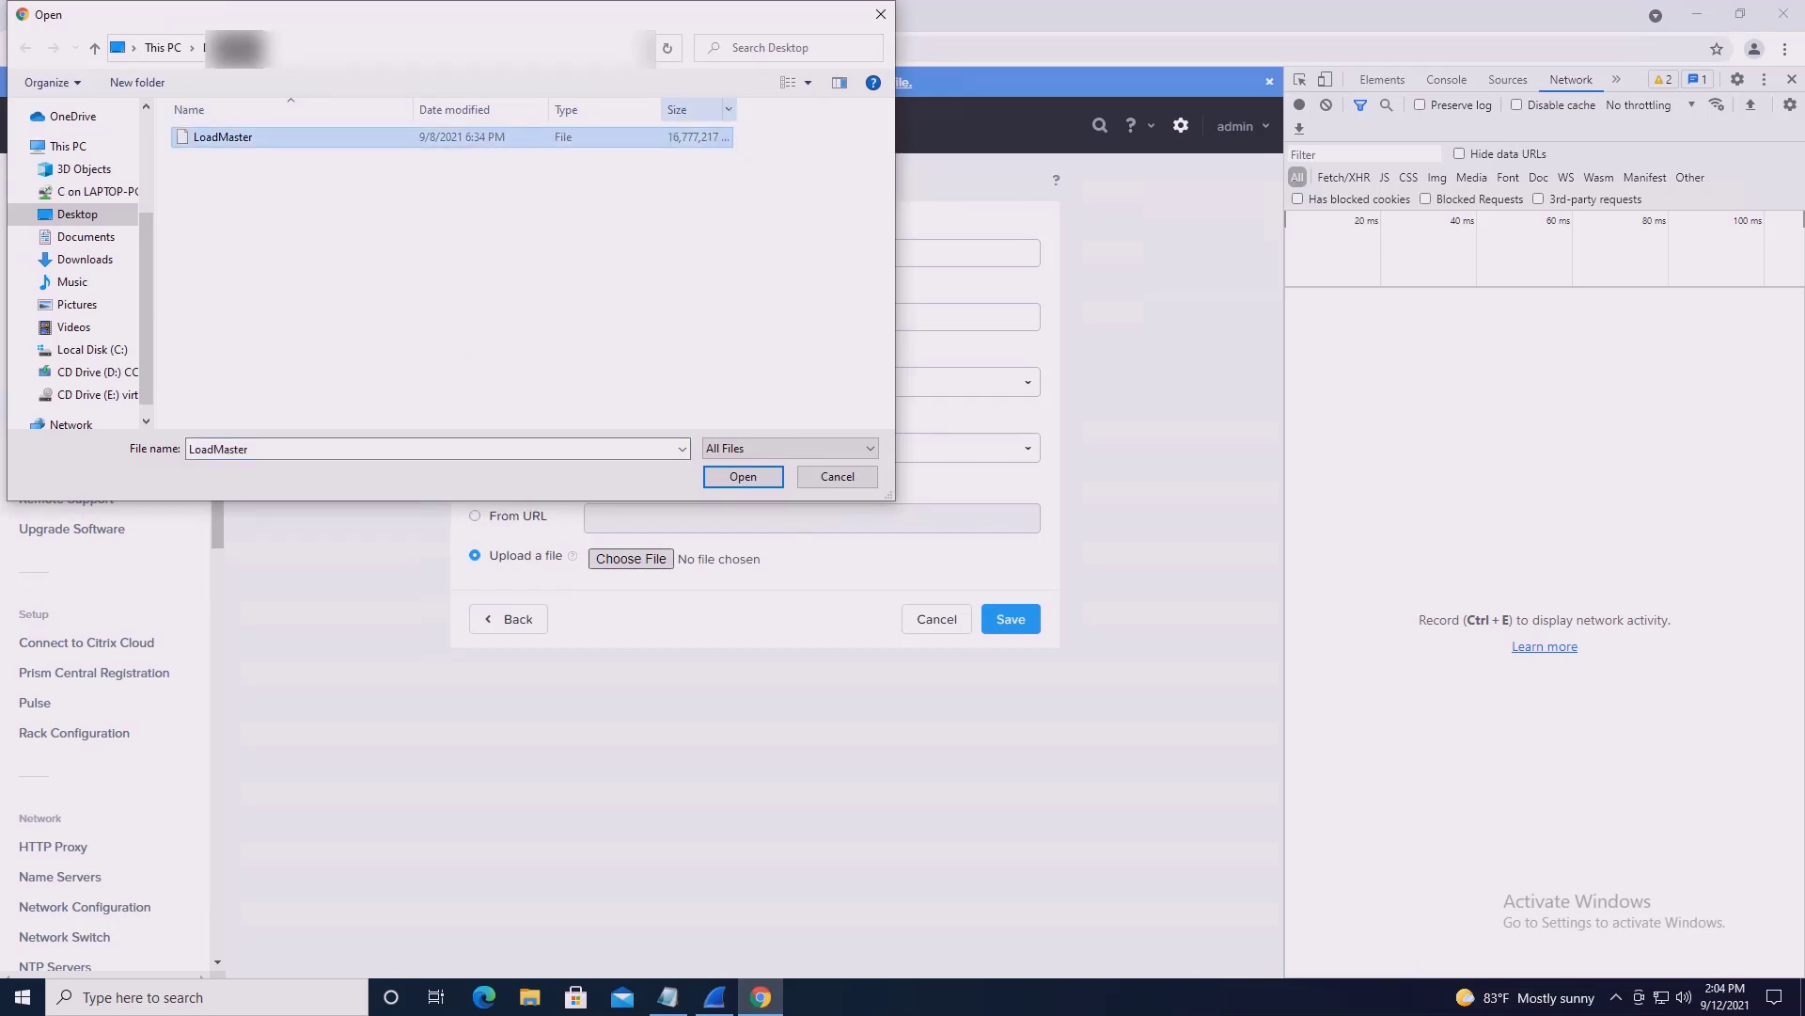
left_click_drag(735, 109, 832, 109)
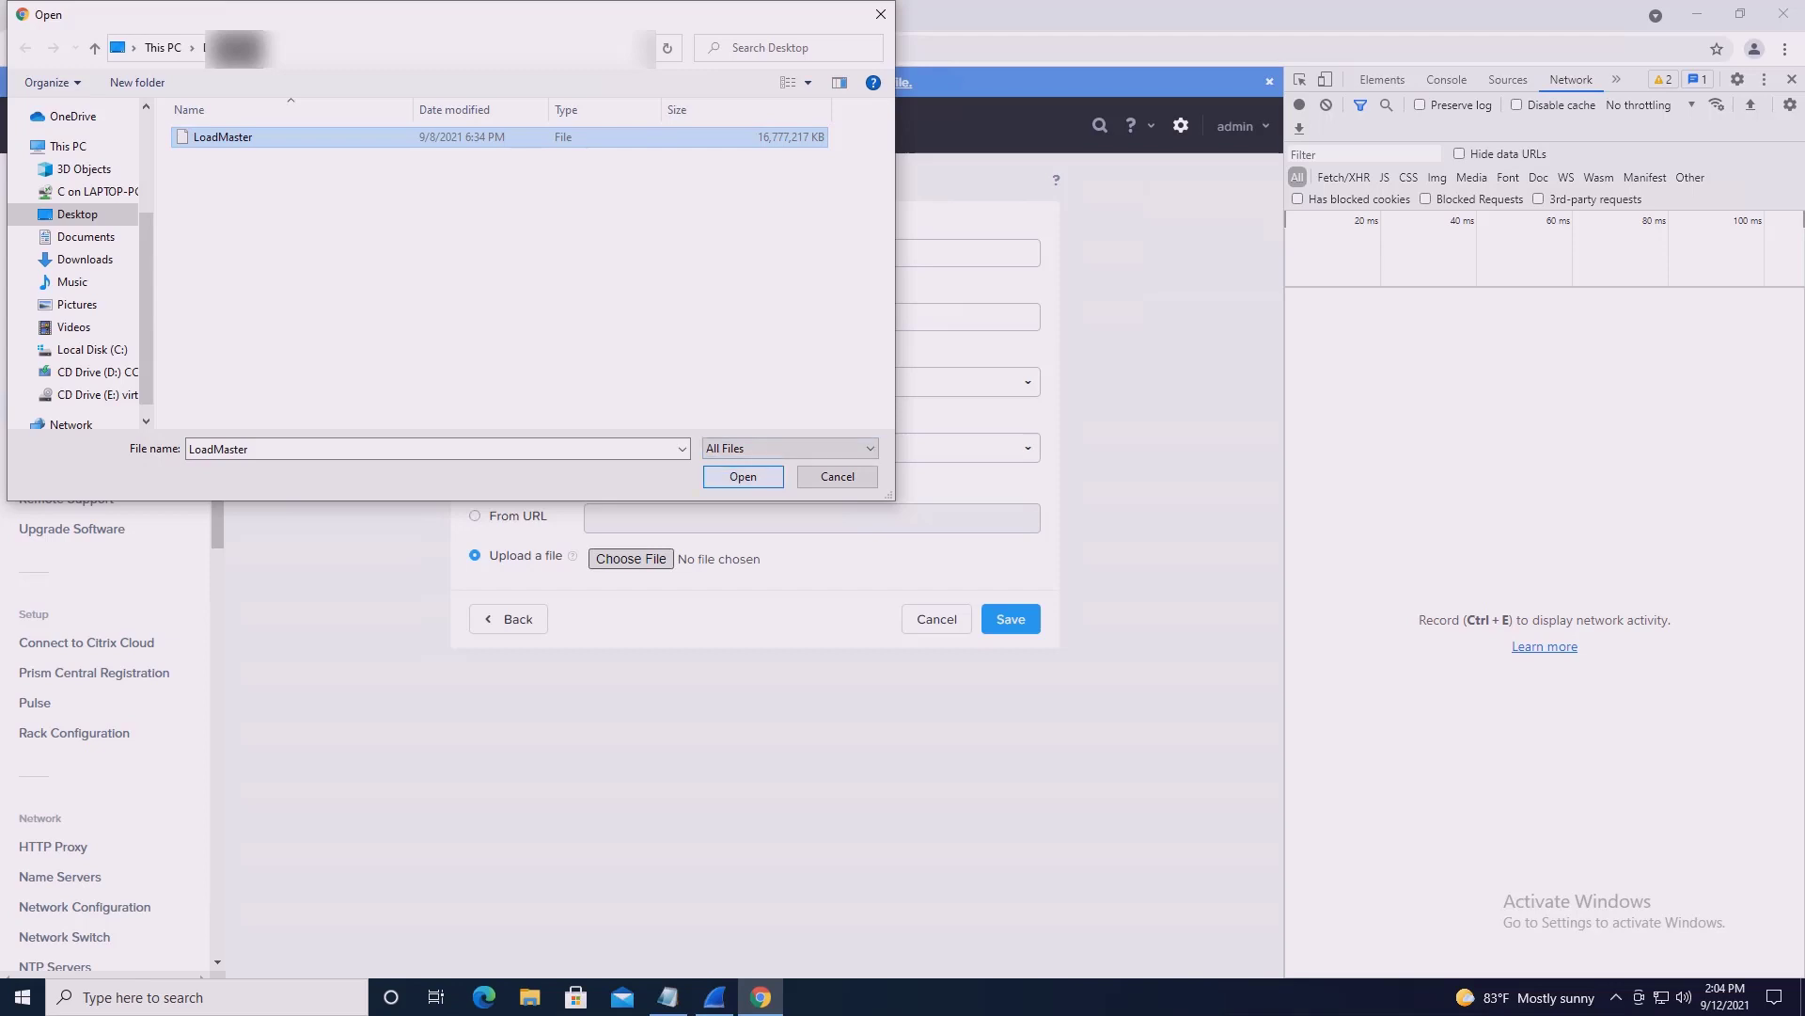
left_click(742, 475)
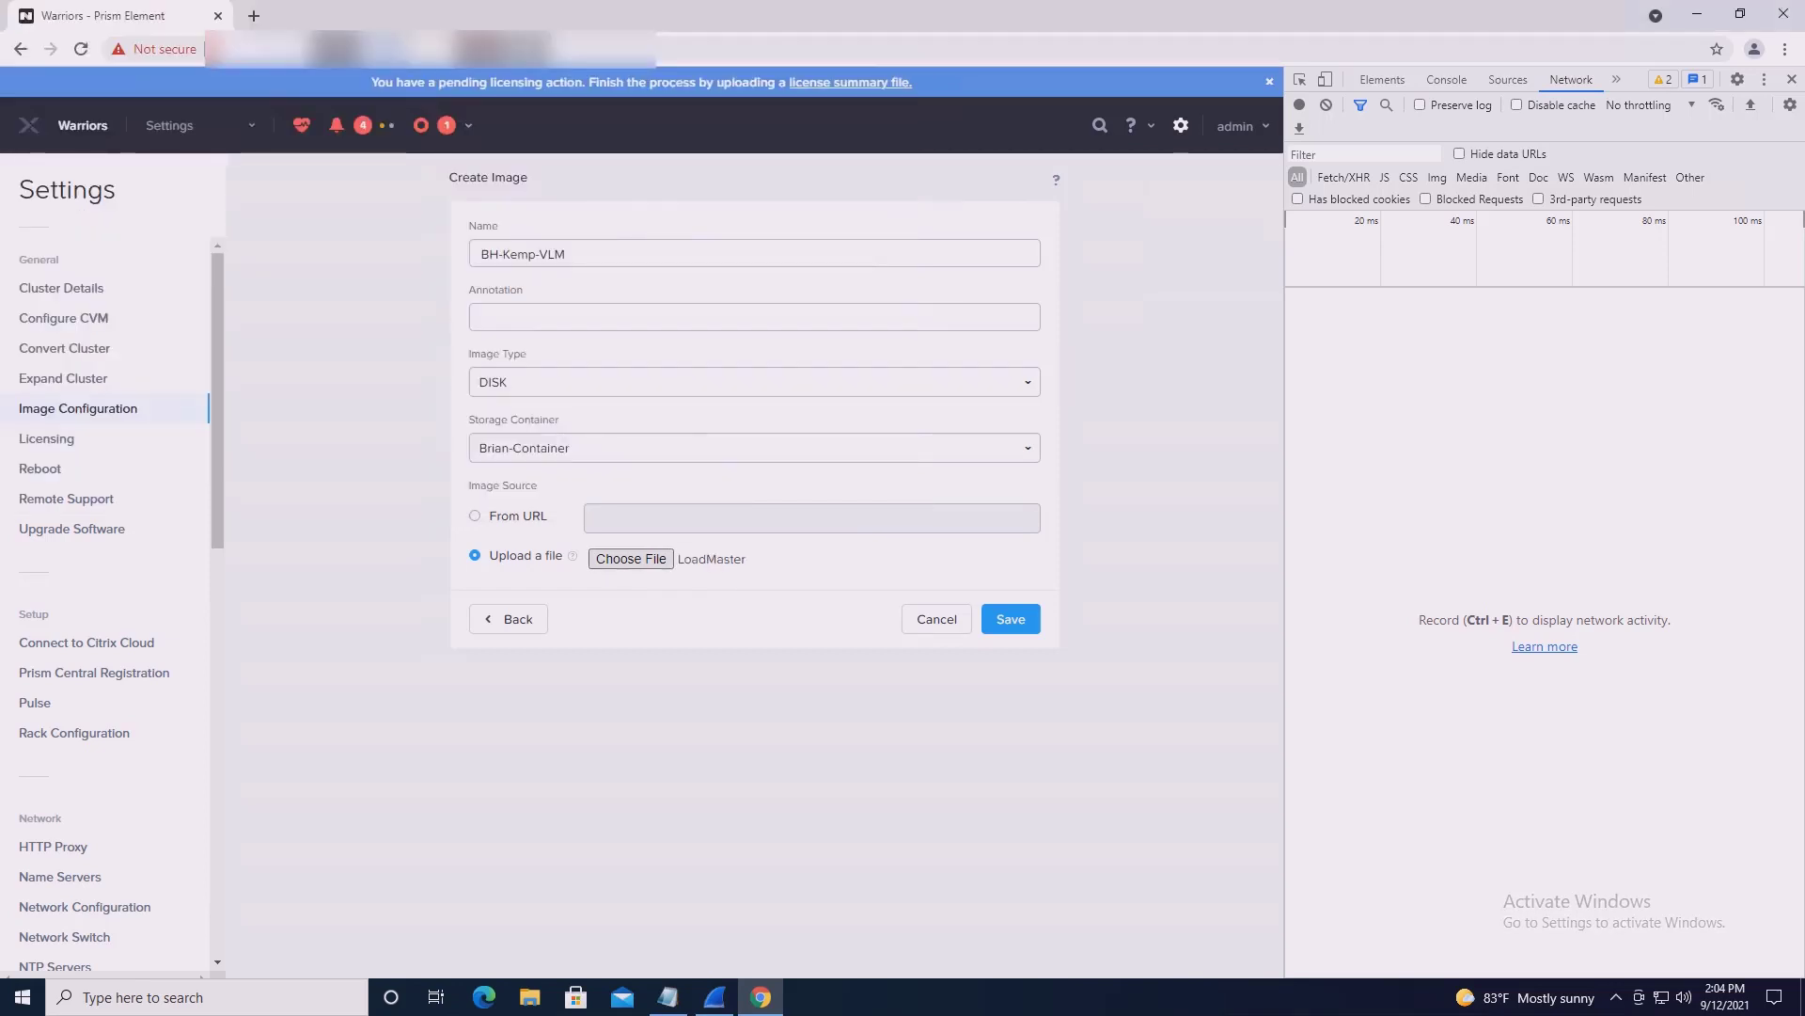
Step: Start DevTools network recording and save the BH-Kemp-VLM image to begin its upload
key("ctrl+e")
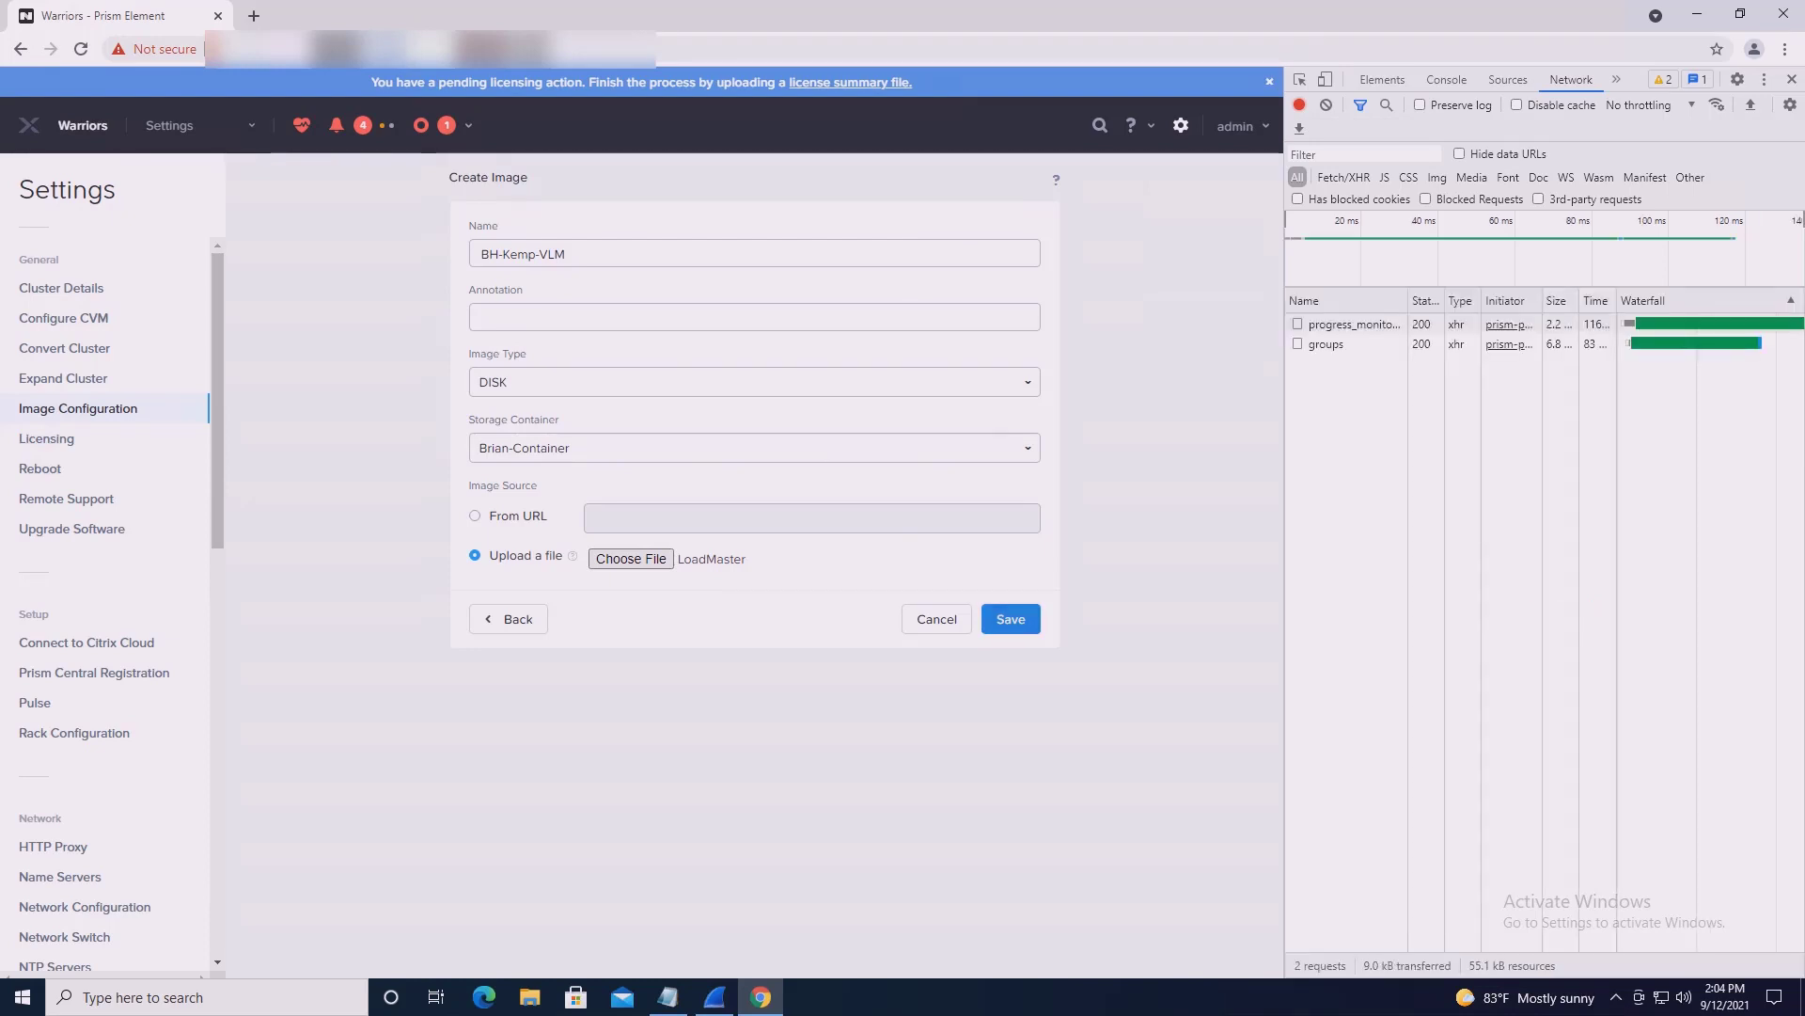
left_click(1011, 619)
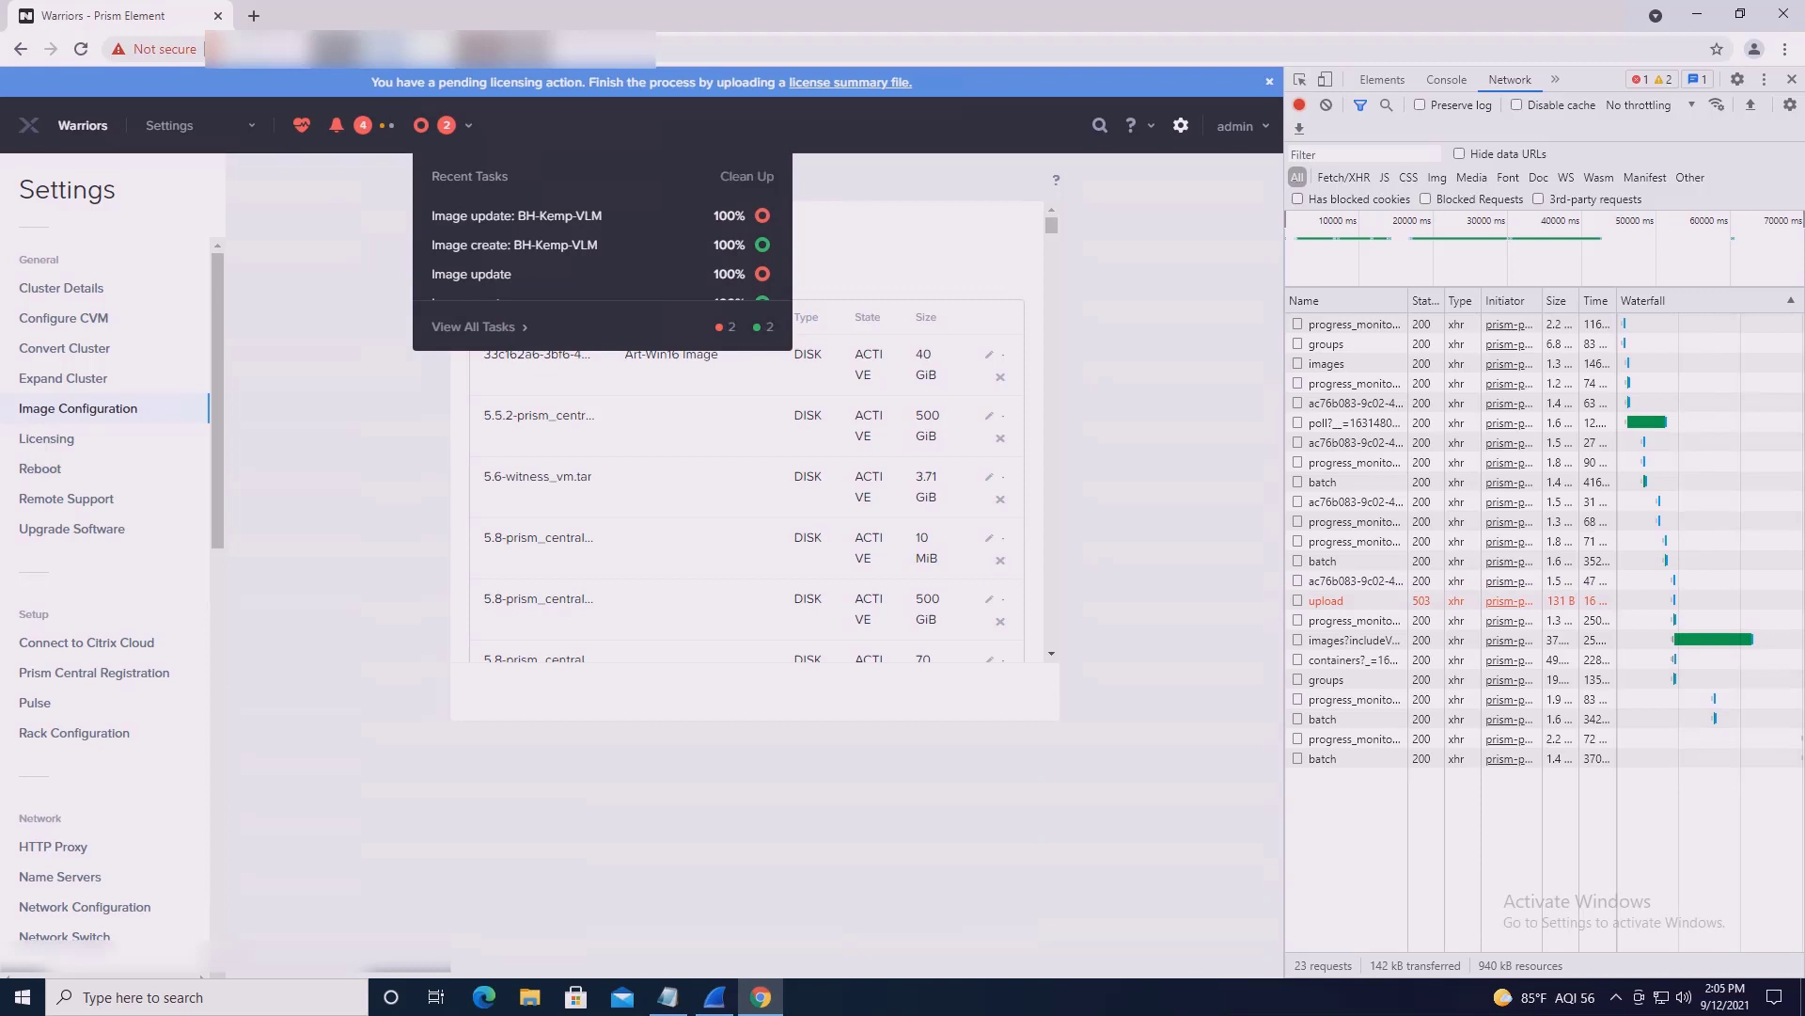
Step: Inspect the failed 503 upload request and the Image update task's interrupted-upload failure
scroll(748, 433, "down", 10)
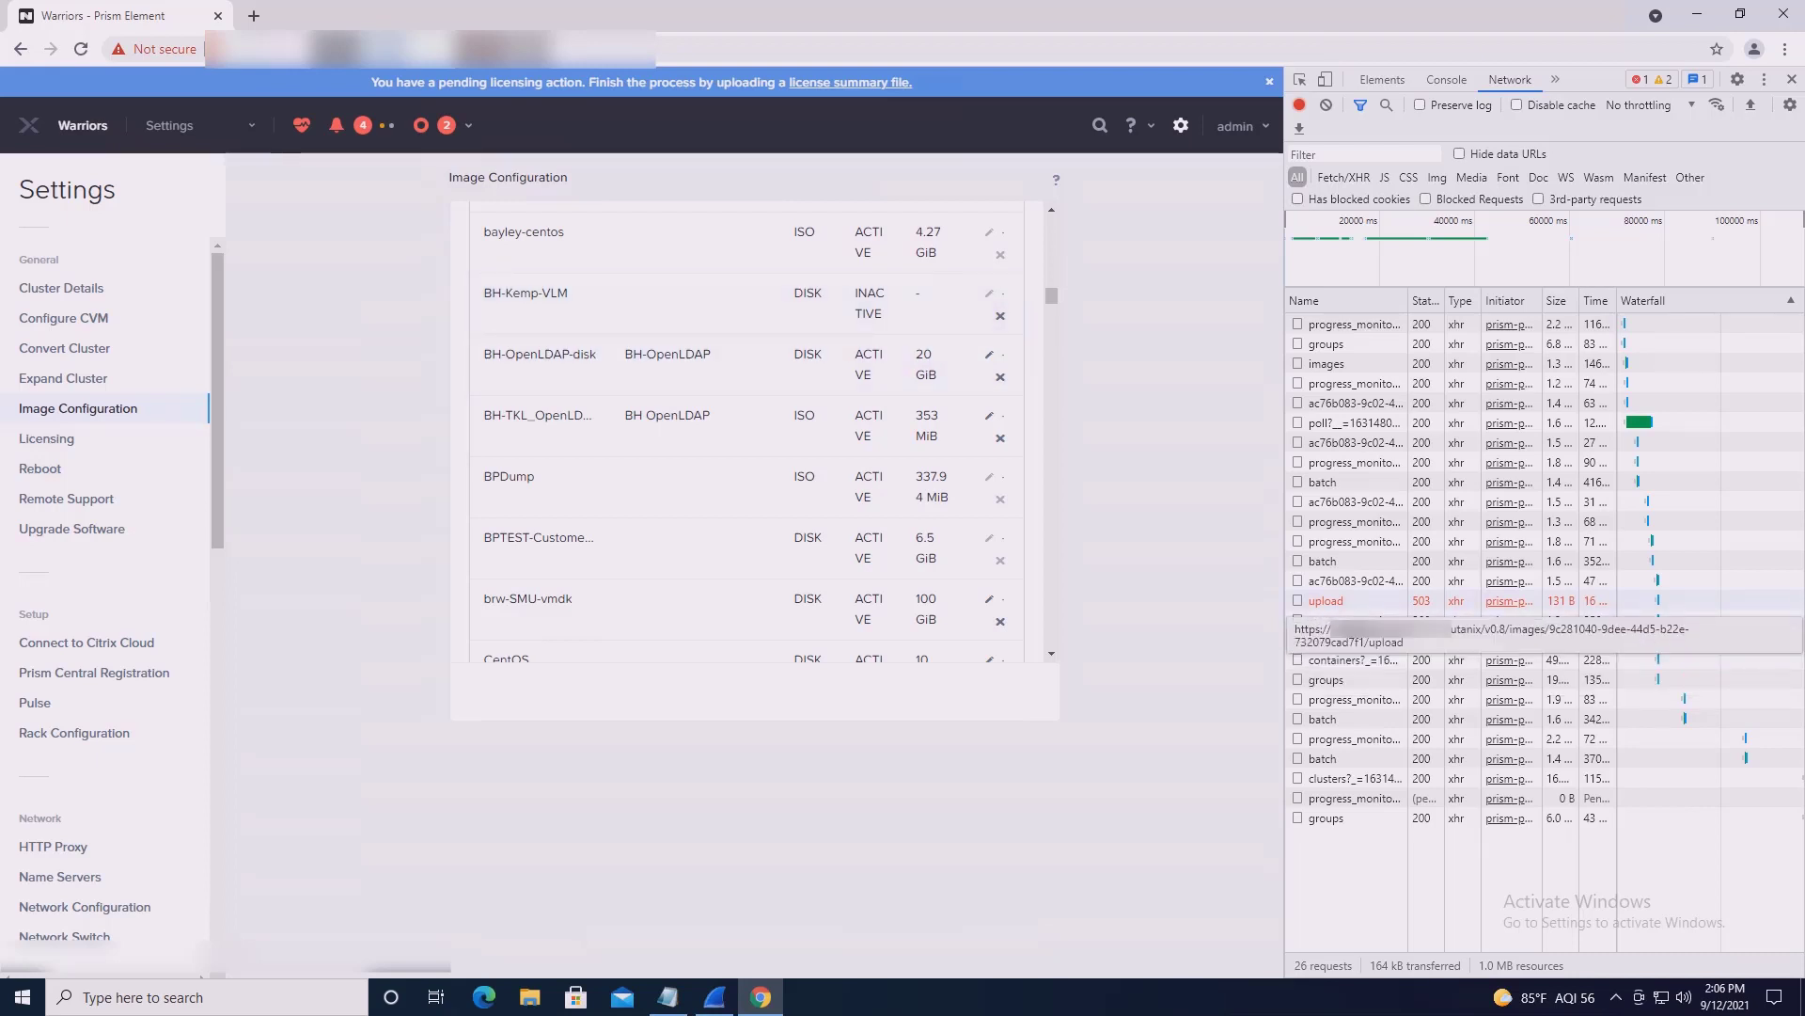
left_click(1326, 601)
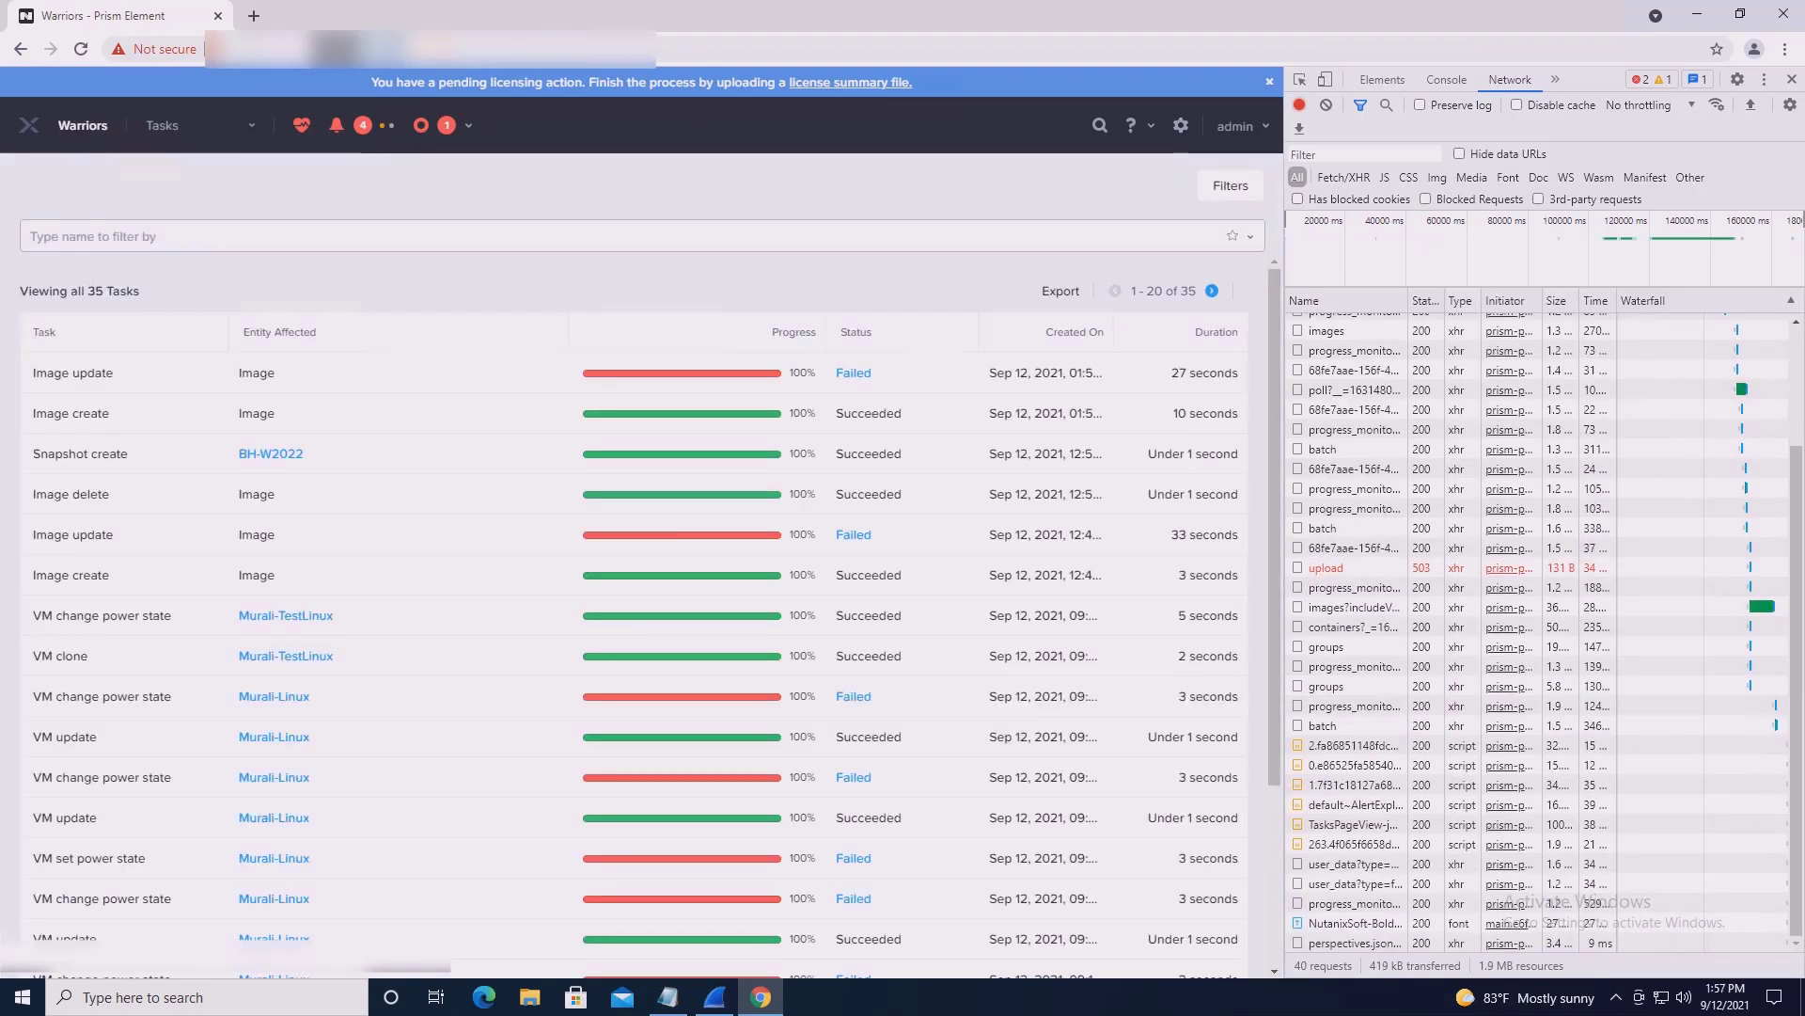
mouse_move(854, 373)
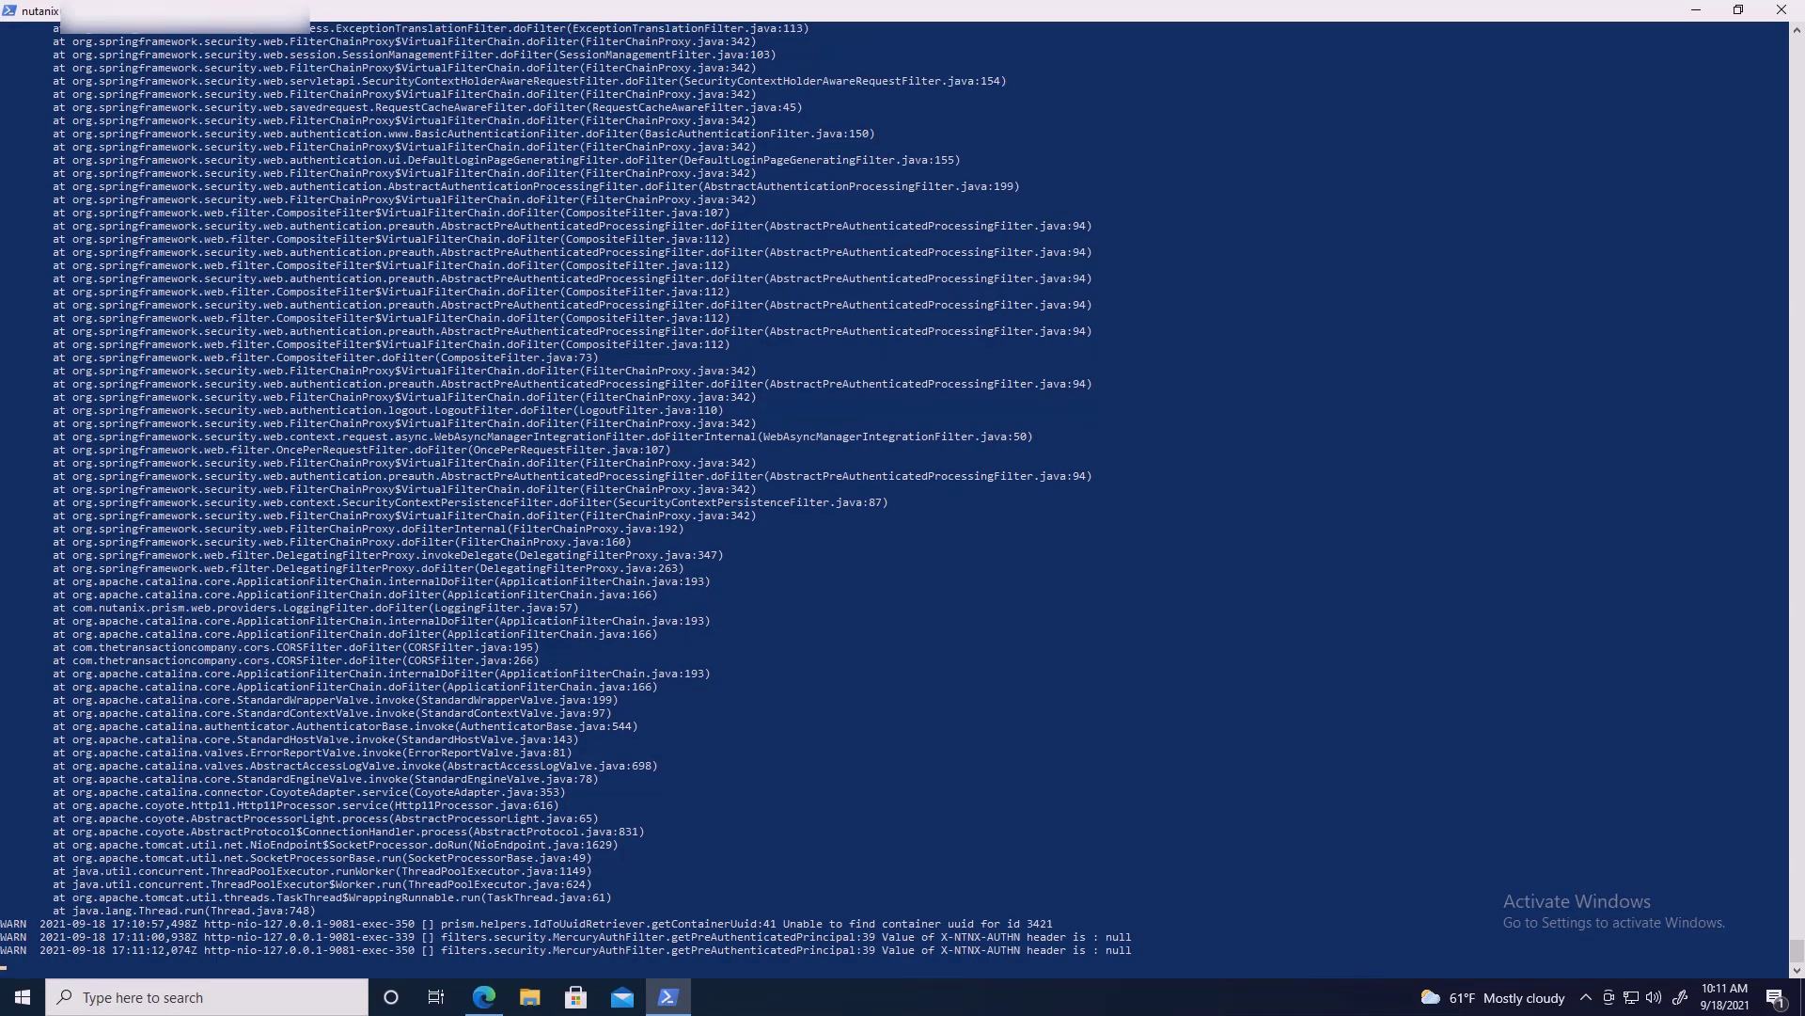
Step: Scroll the prism_gateway.log output and highlight the HTTP 500 status in the error line
scroll(894, 489, "up", 20)
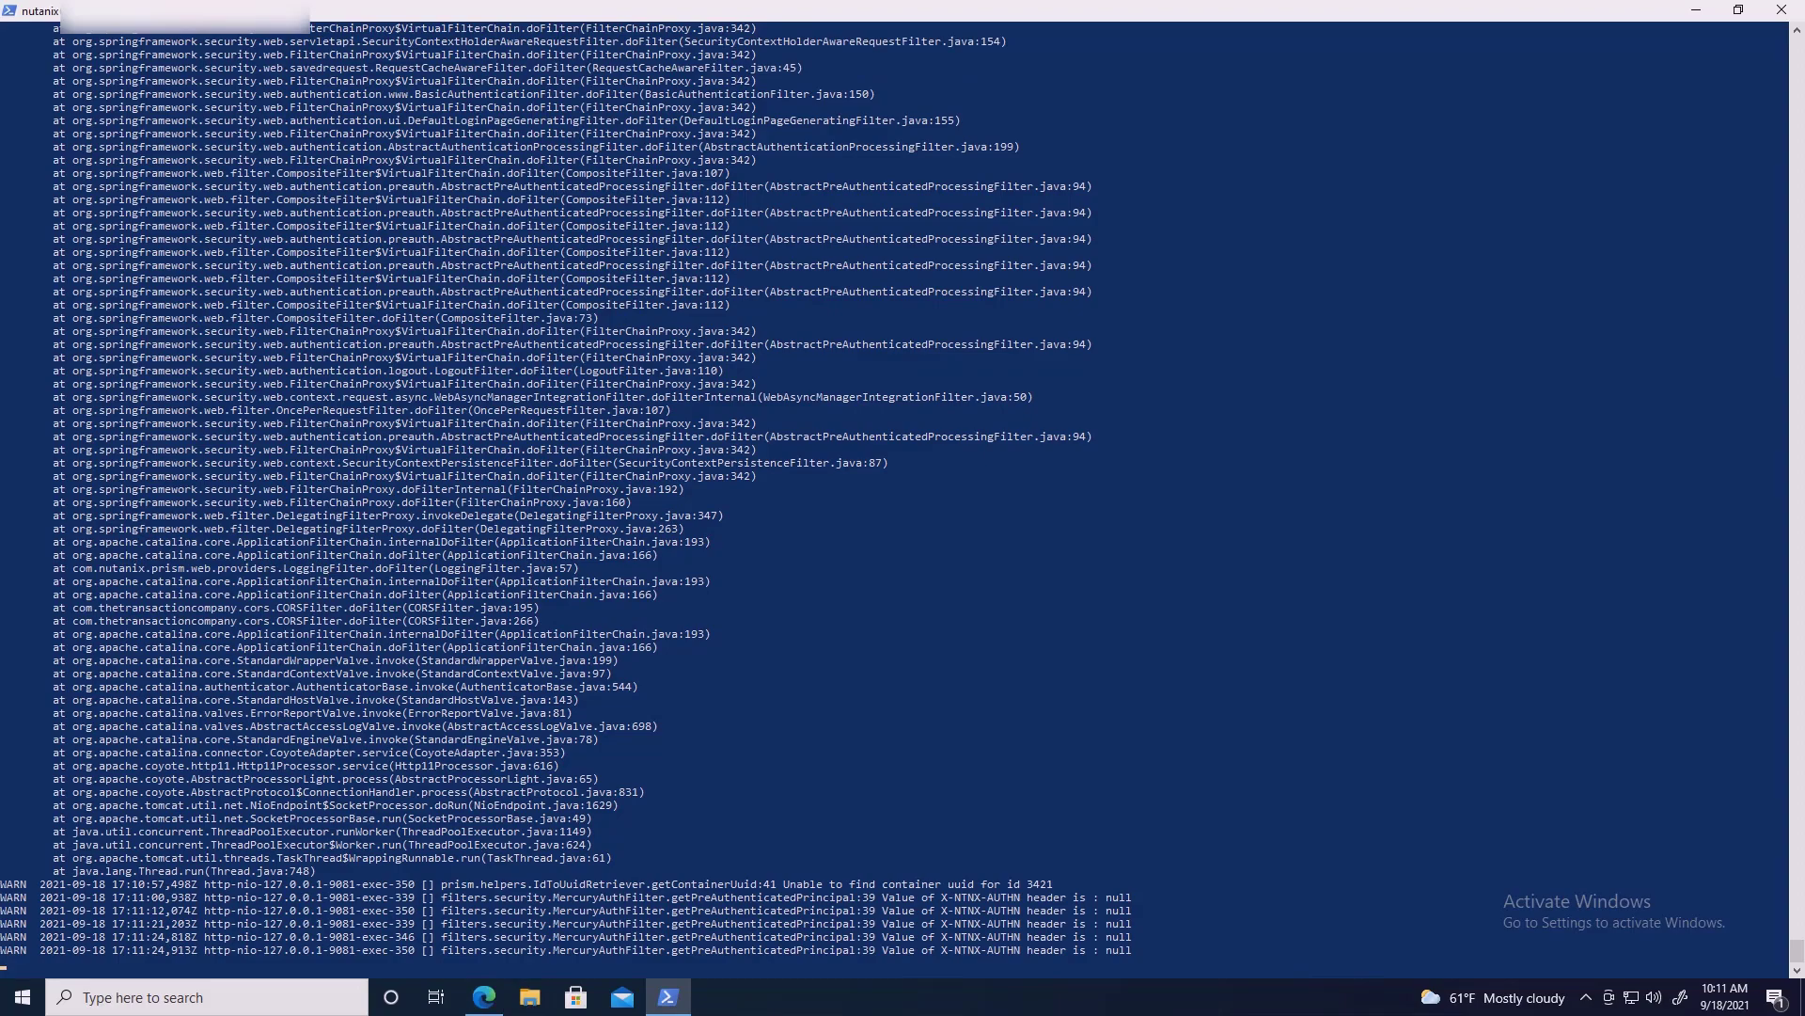
scroll(894, 499, "up", 20)
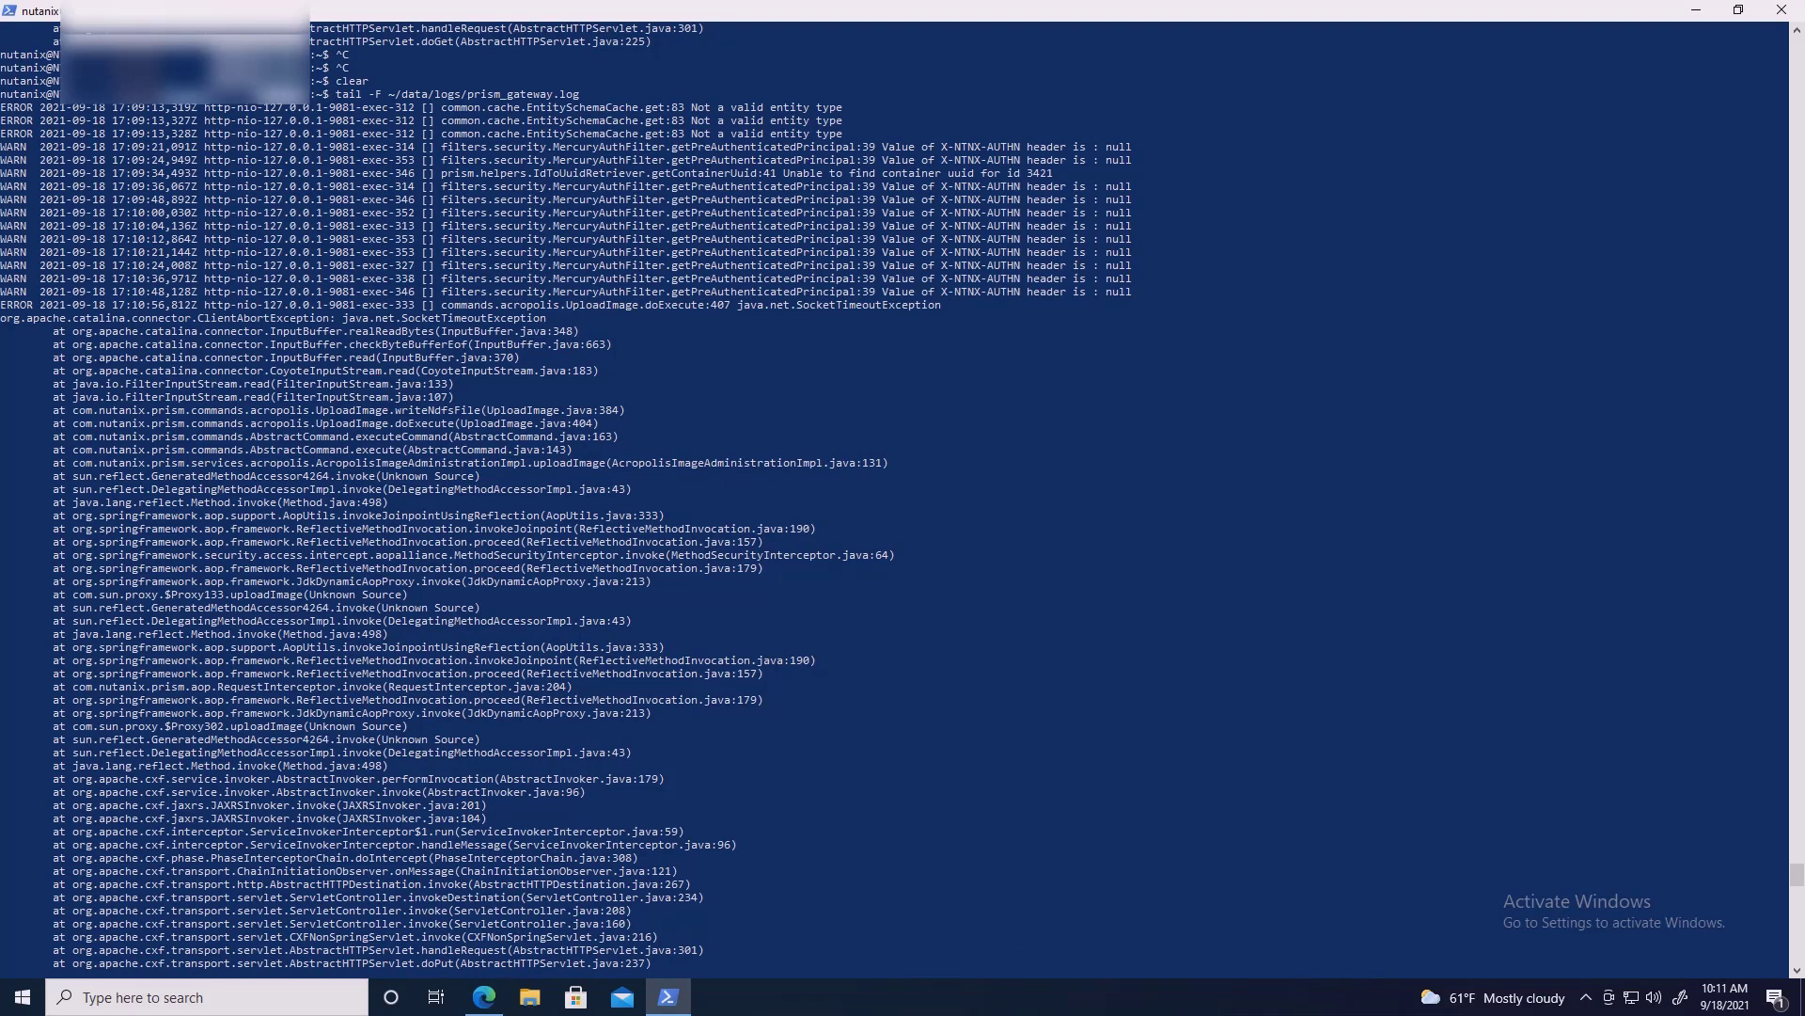
scroll(894, 498, "down", 15)
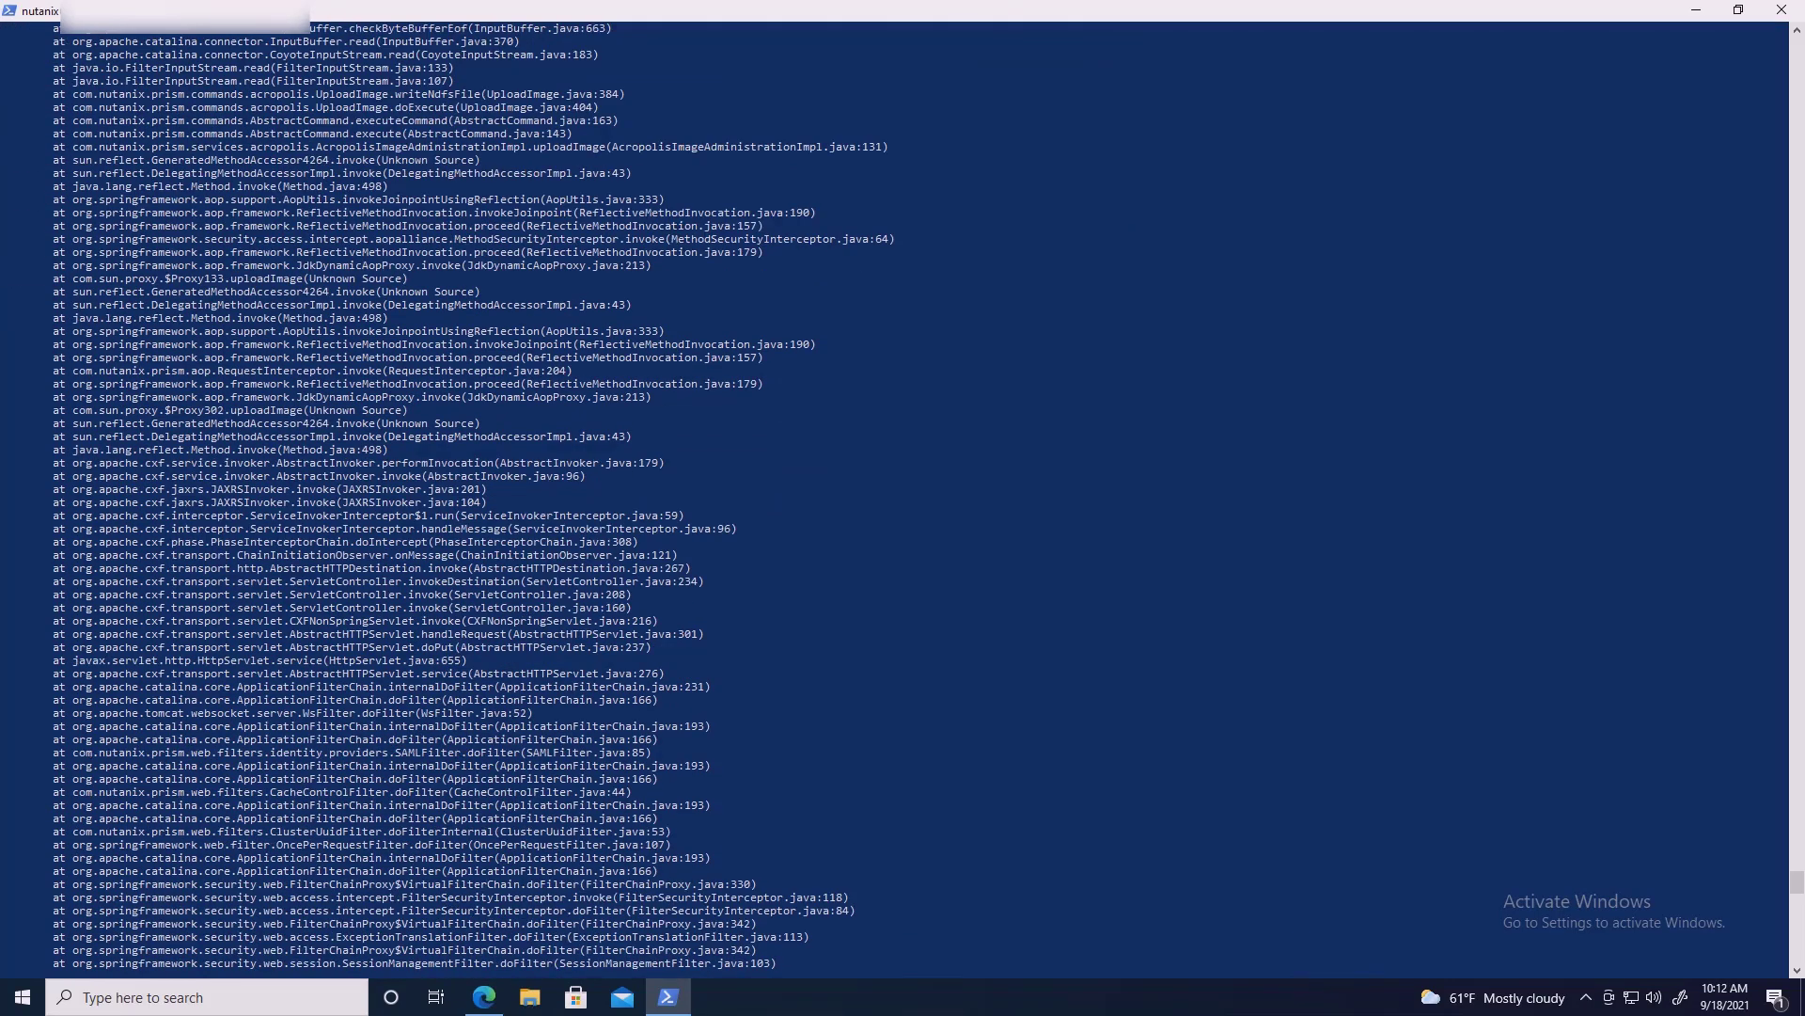
scroll(893, 498, "down", 4)
scroll(893, 498, "down", 20)
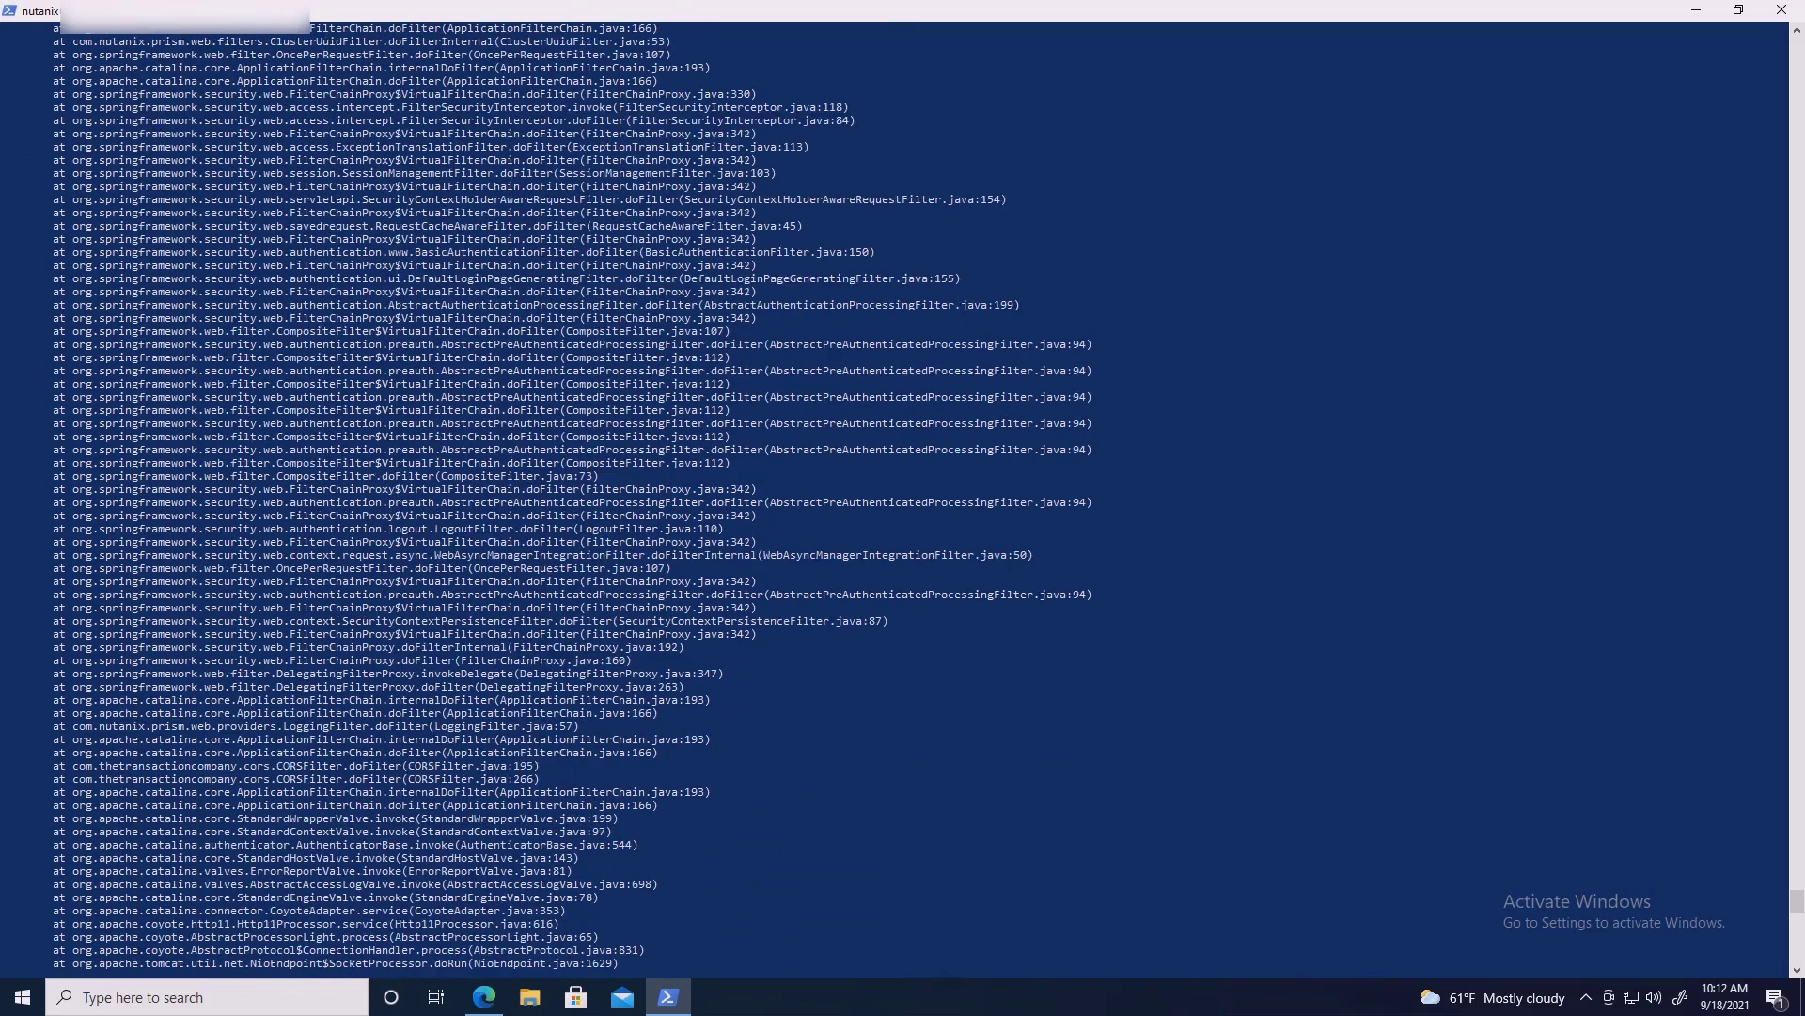
scroll(894, 498, "down", 4)
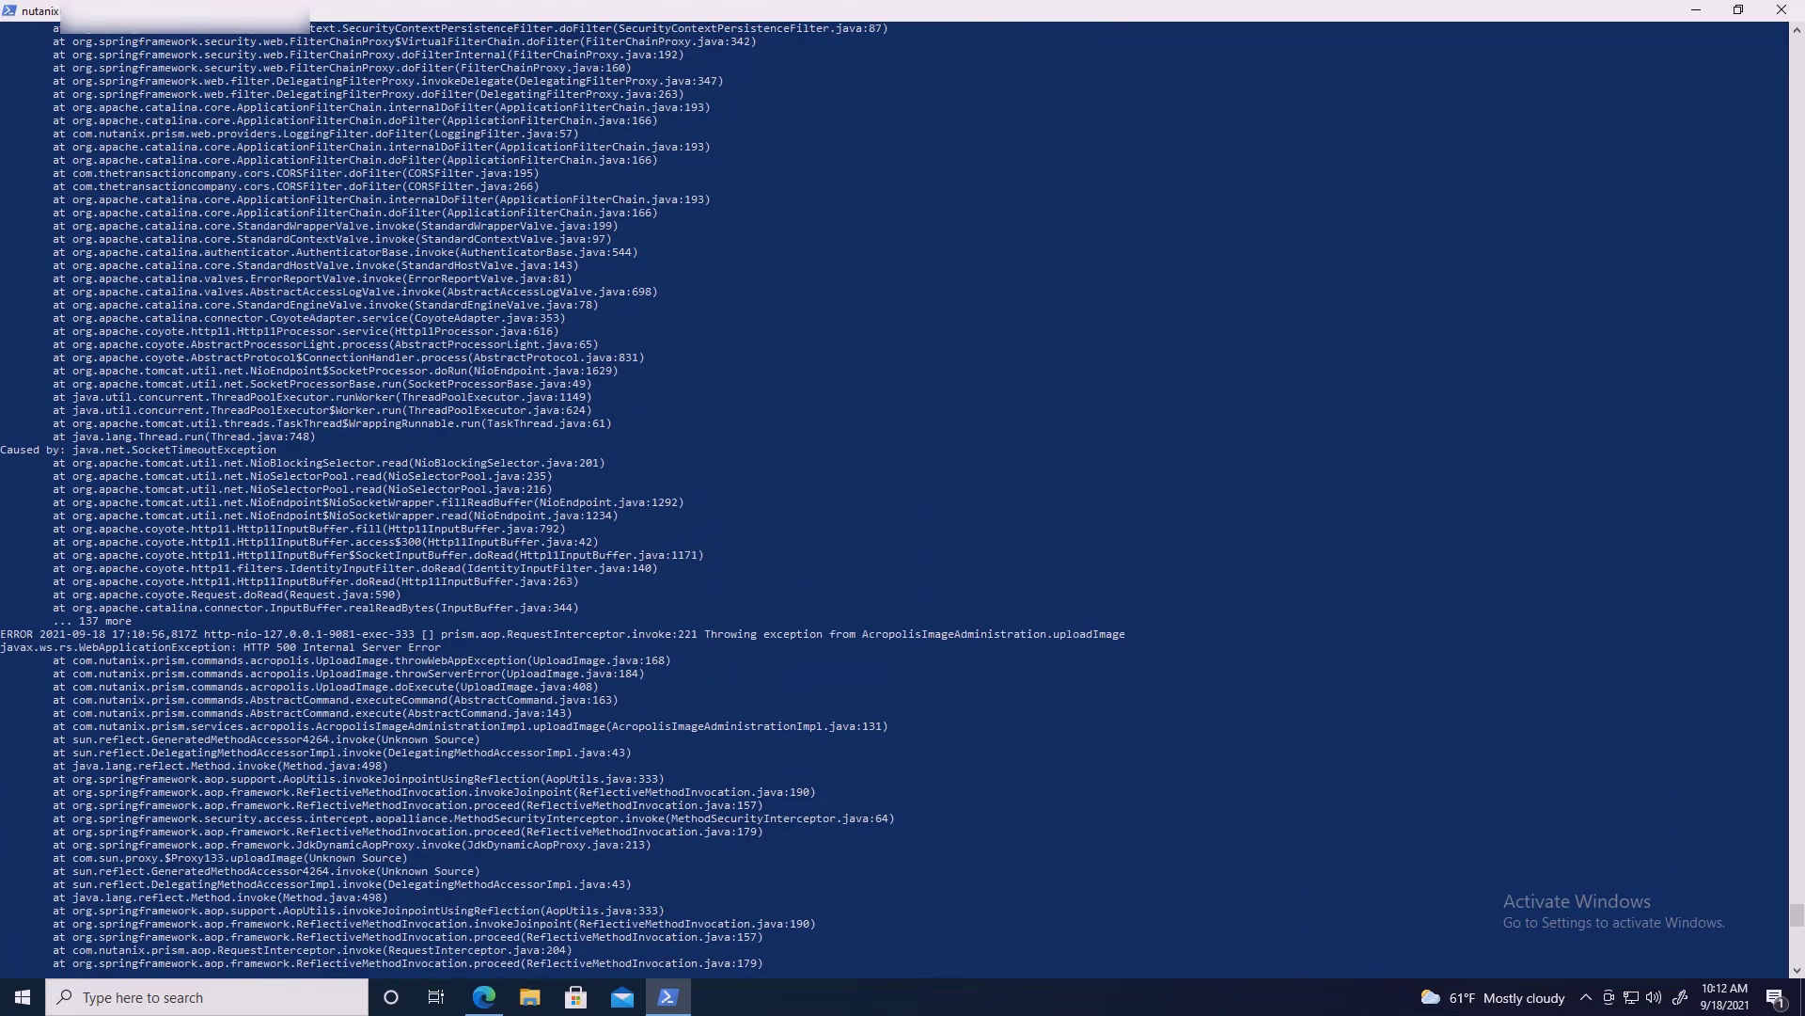
scroll(894, 499, "down", 4)
double_click(288, 489)
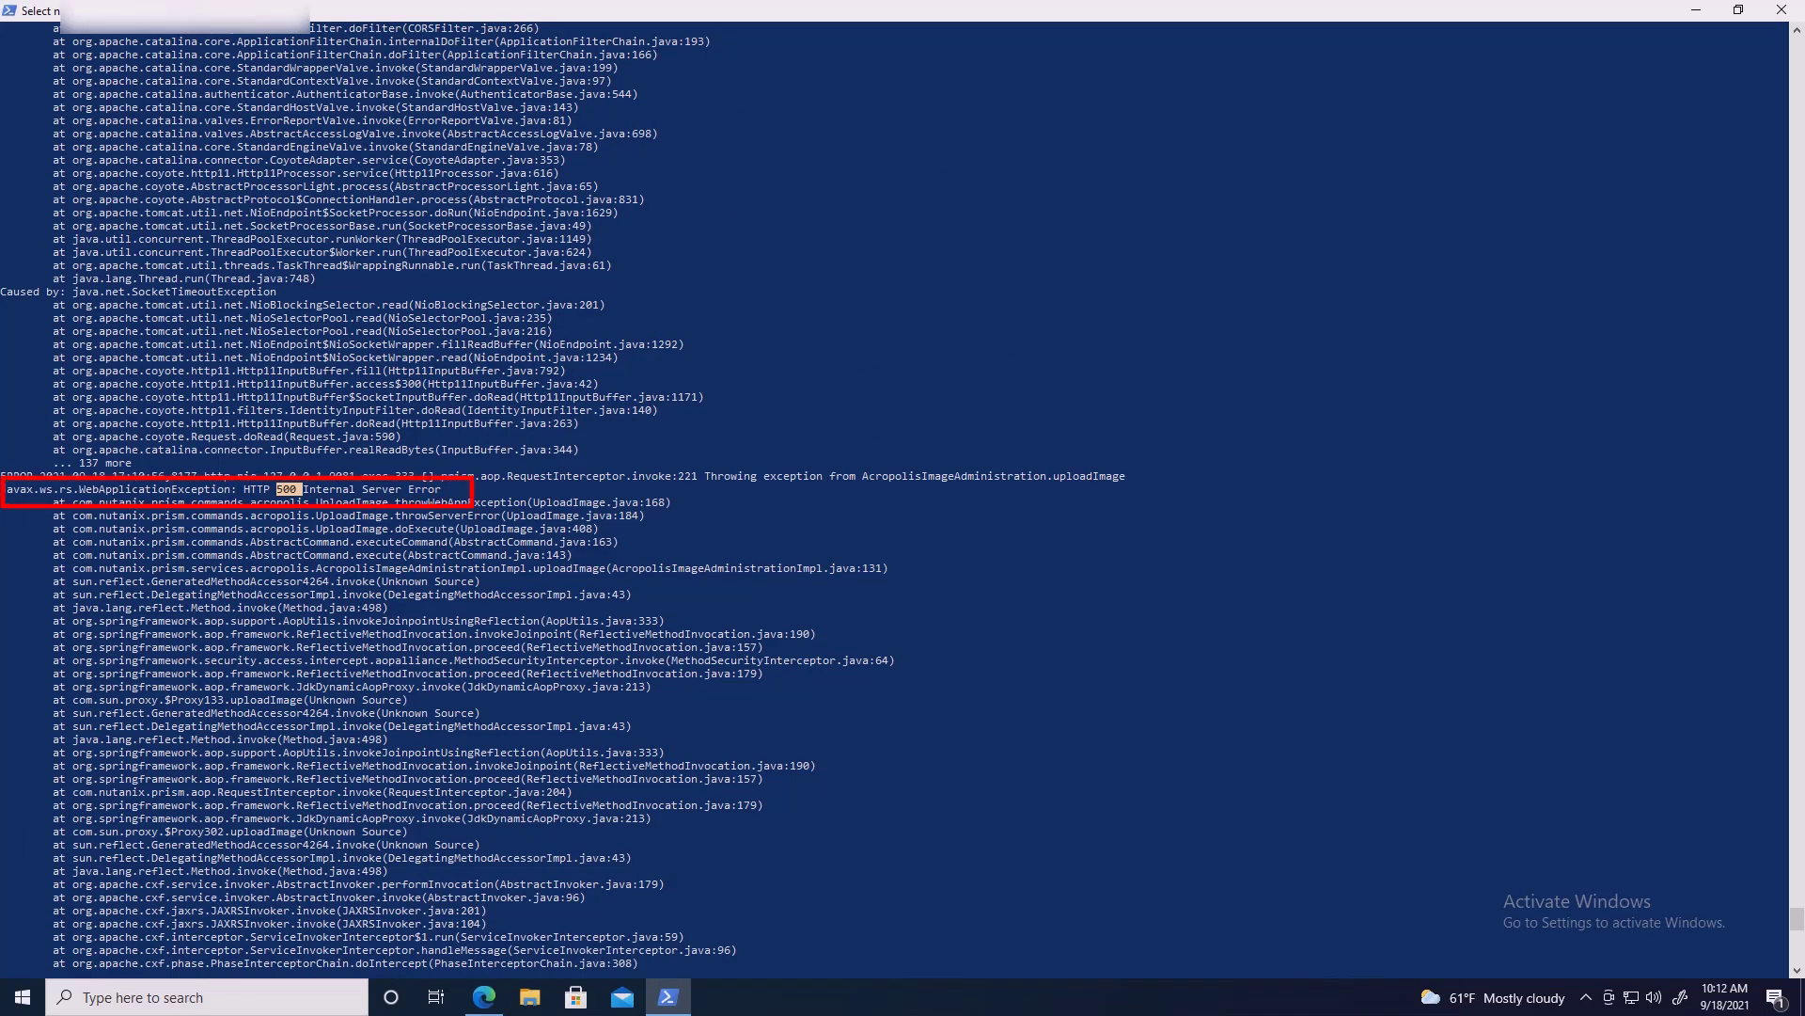
Step: Select the Proxy133.uploadImage line in the stack trace and review the remaining log
scroll(894, 499, "down", 3)
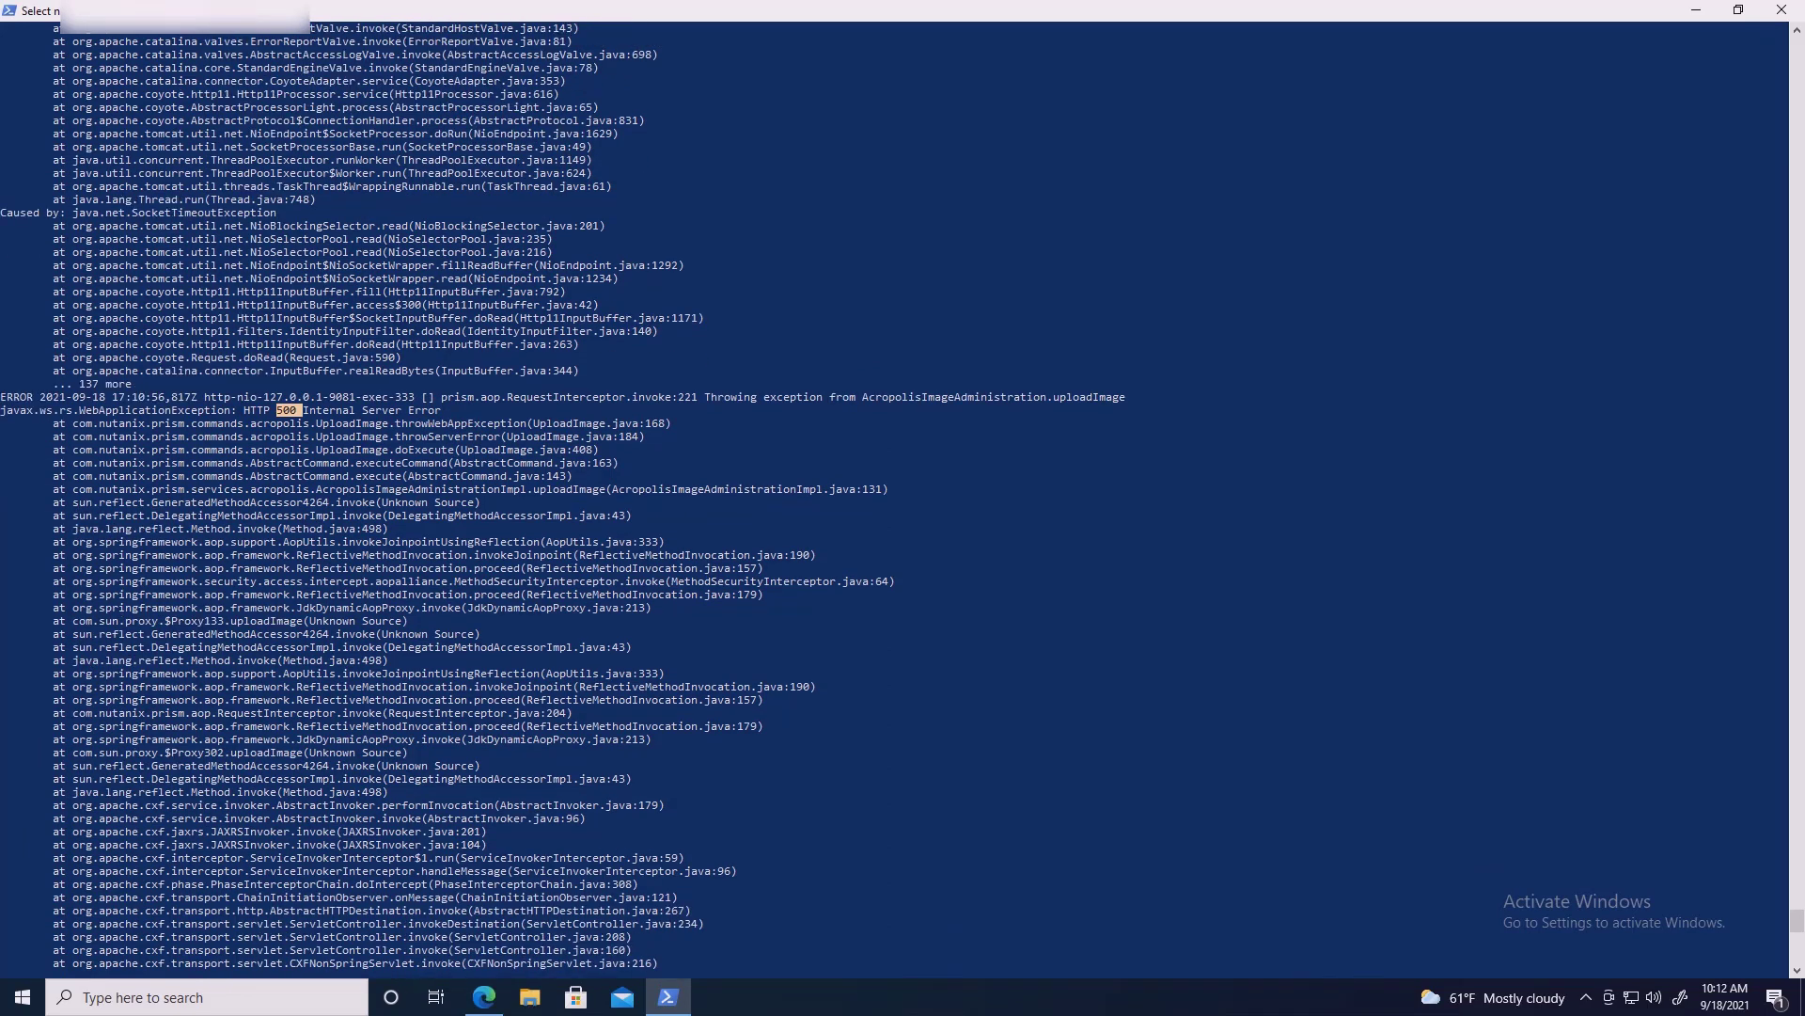
scroll(894, 499, "down", 1)
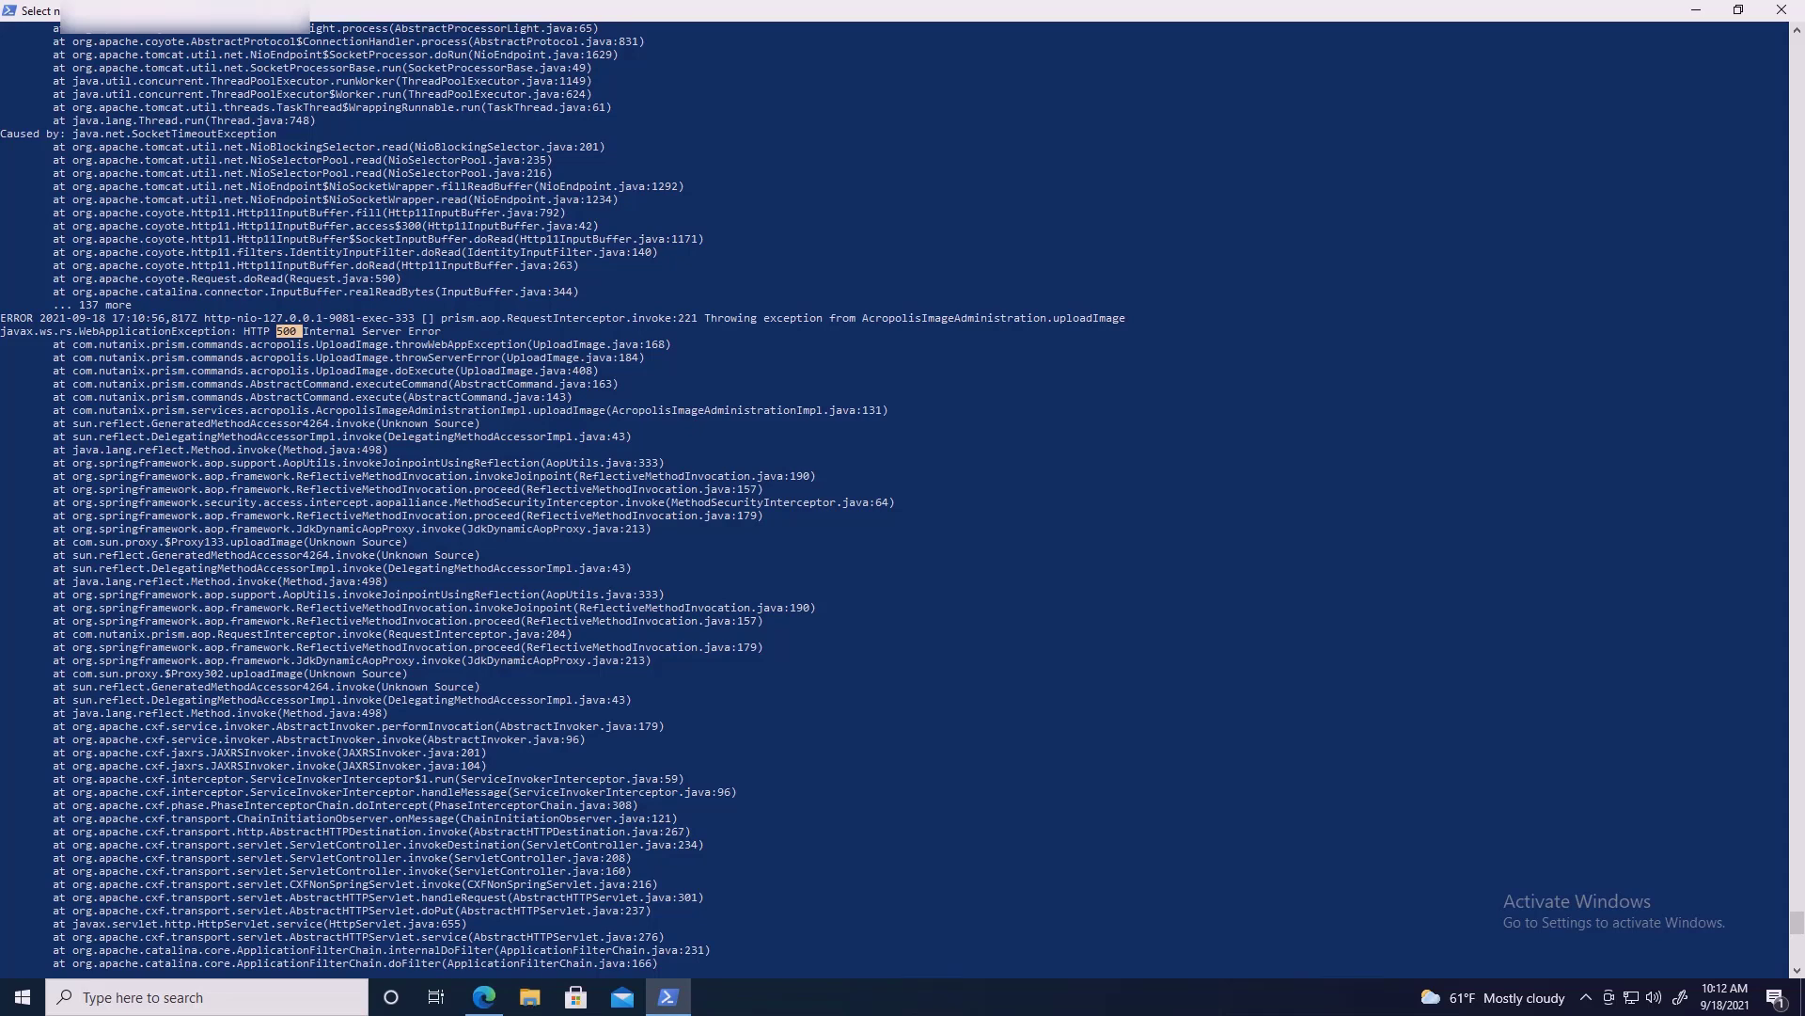
left_click_drag(362, 542, 72, 542)
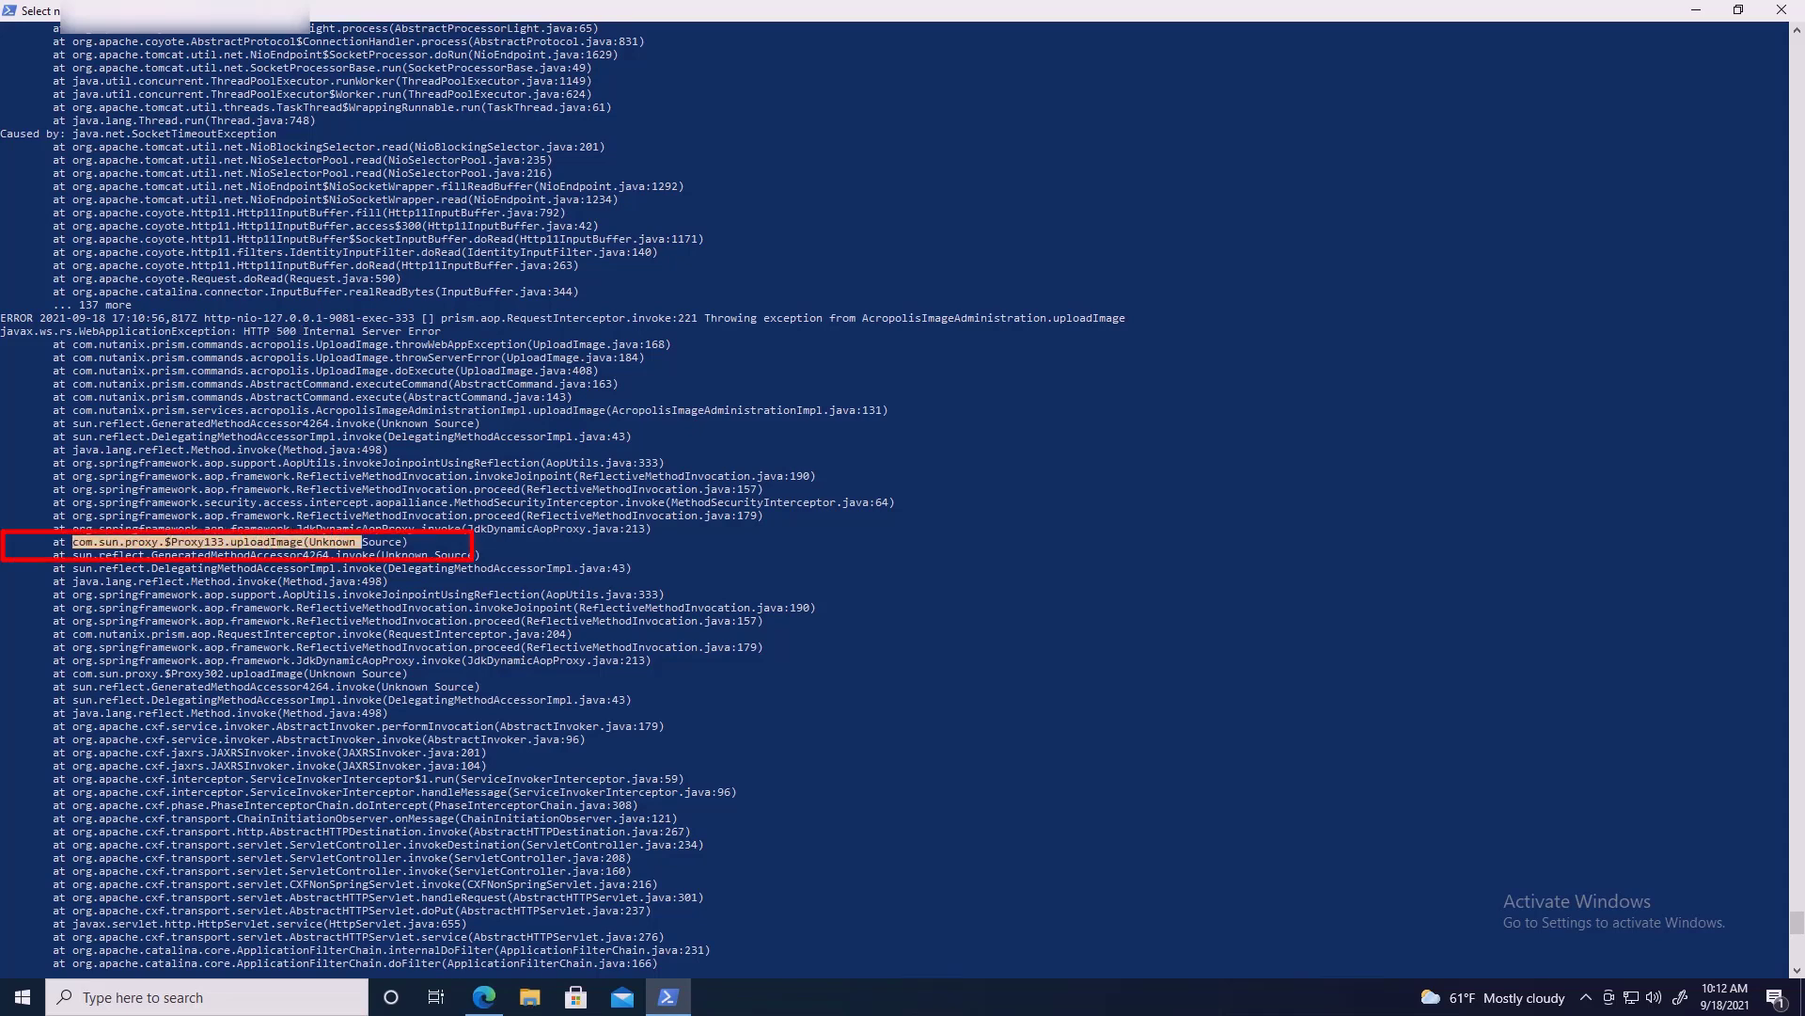
scroll(893, 498, "down", 8)
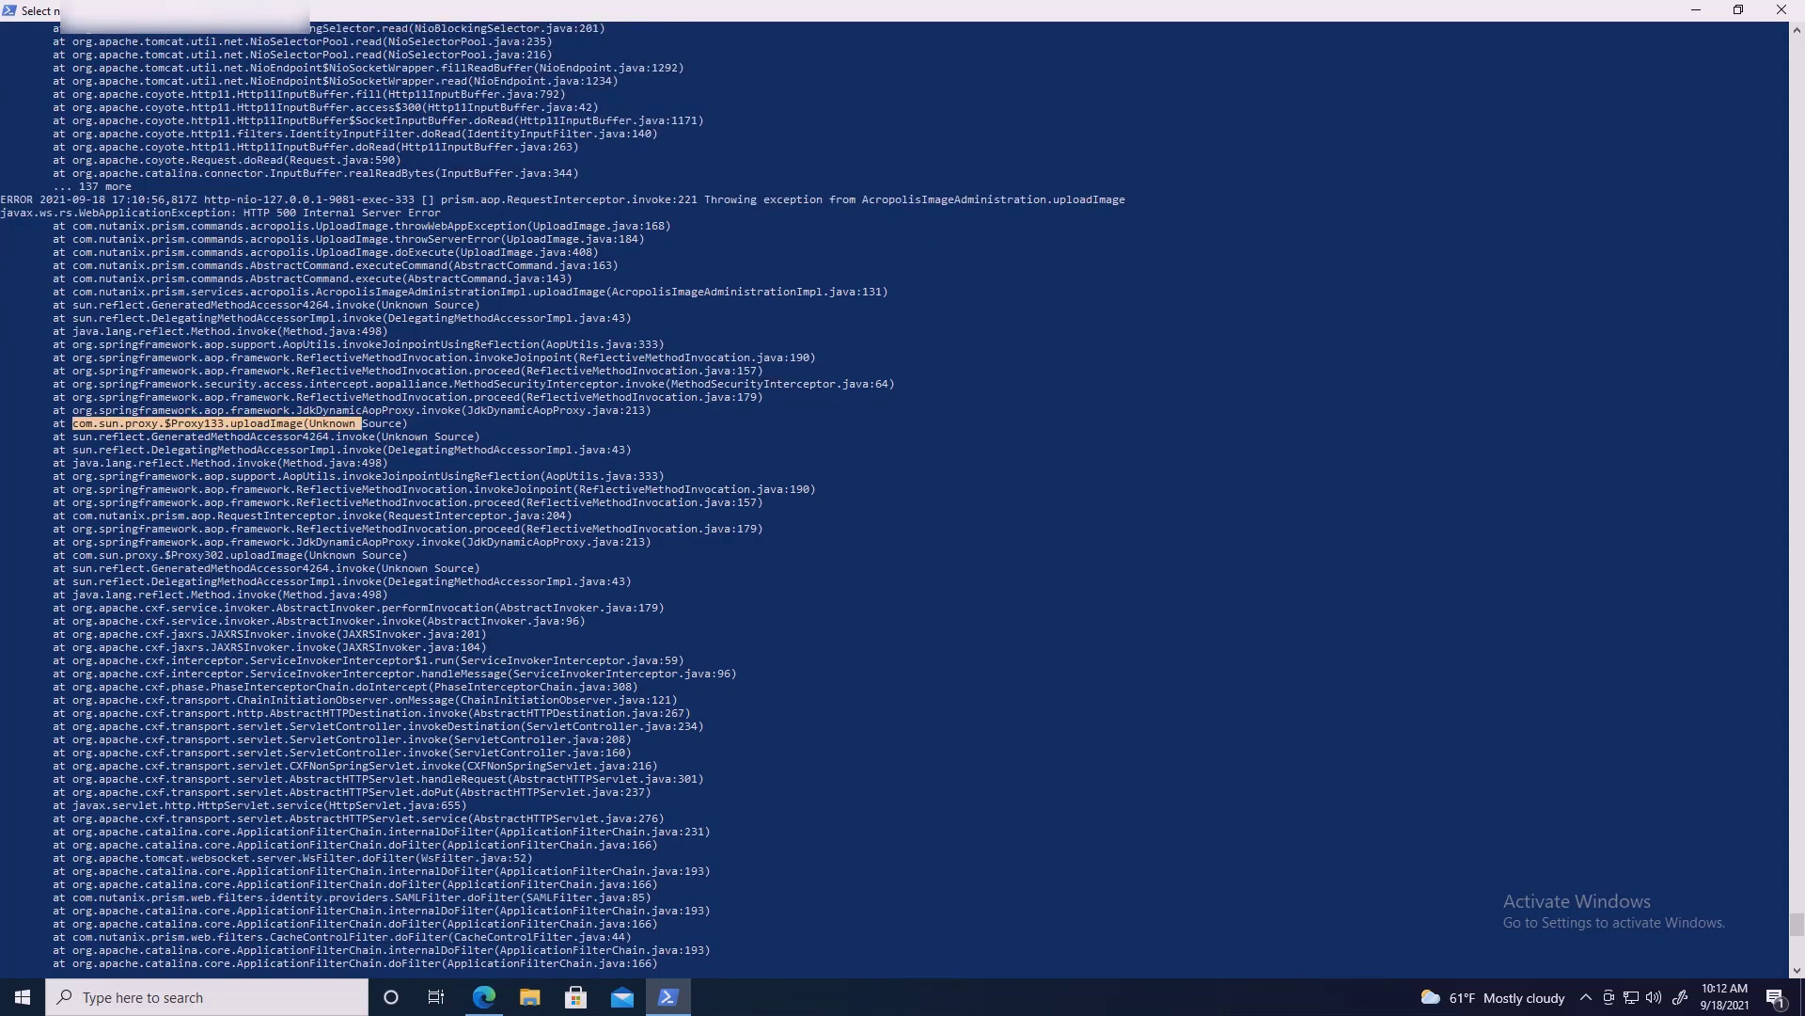
scroll(894, 498, "down", 14)
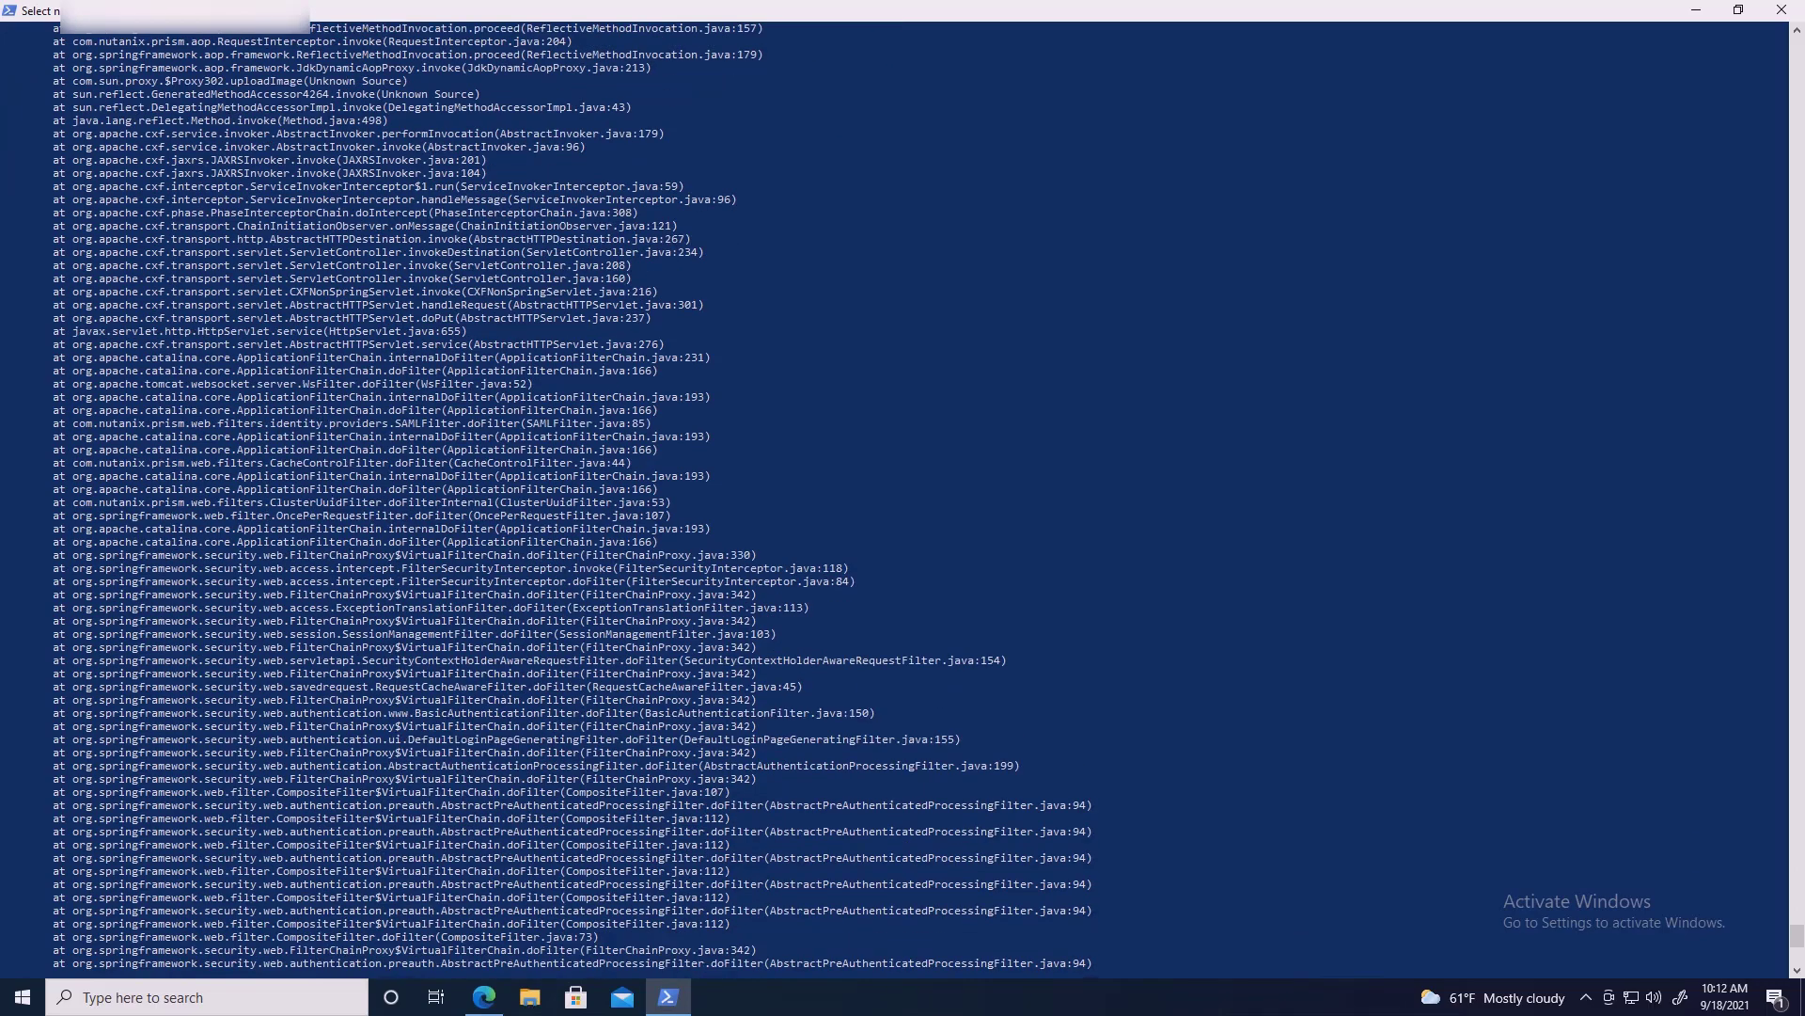
scroll(893, 498, "down", 7)
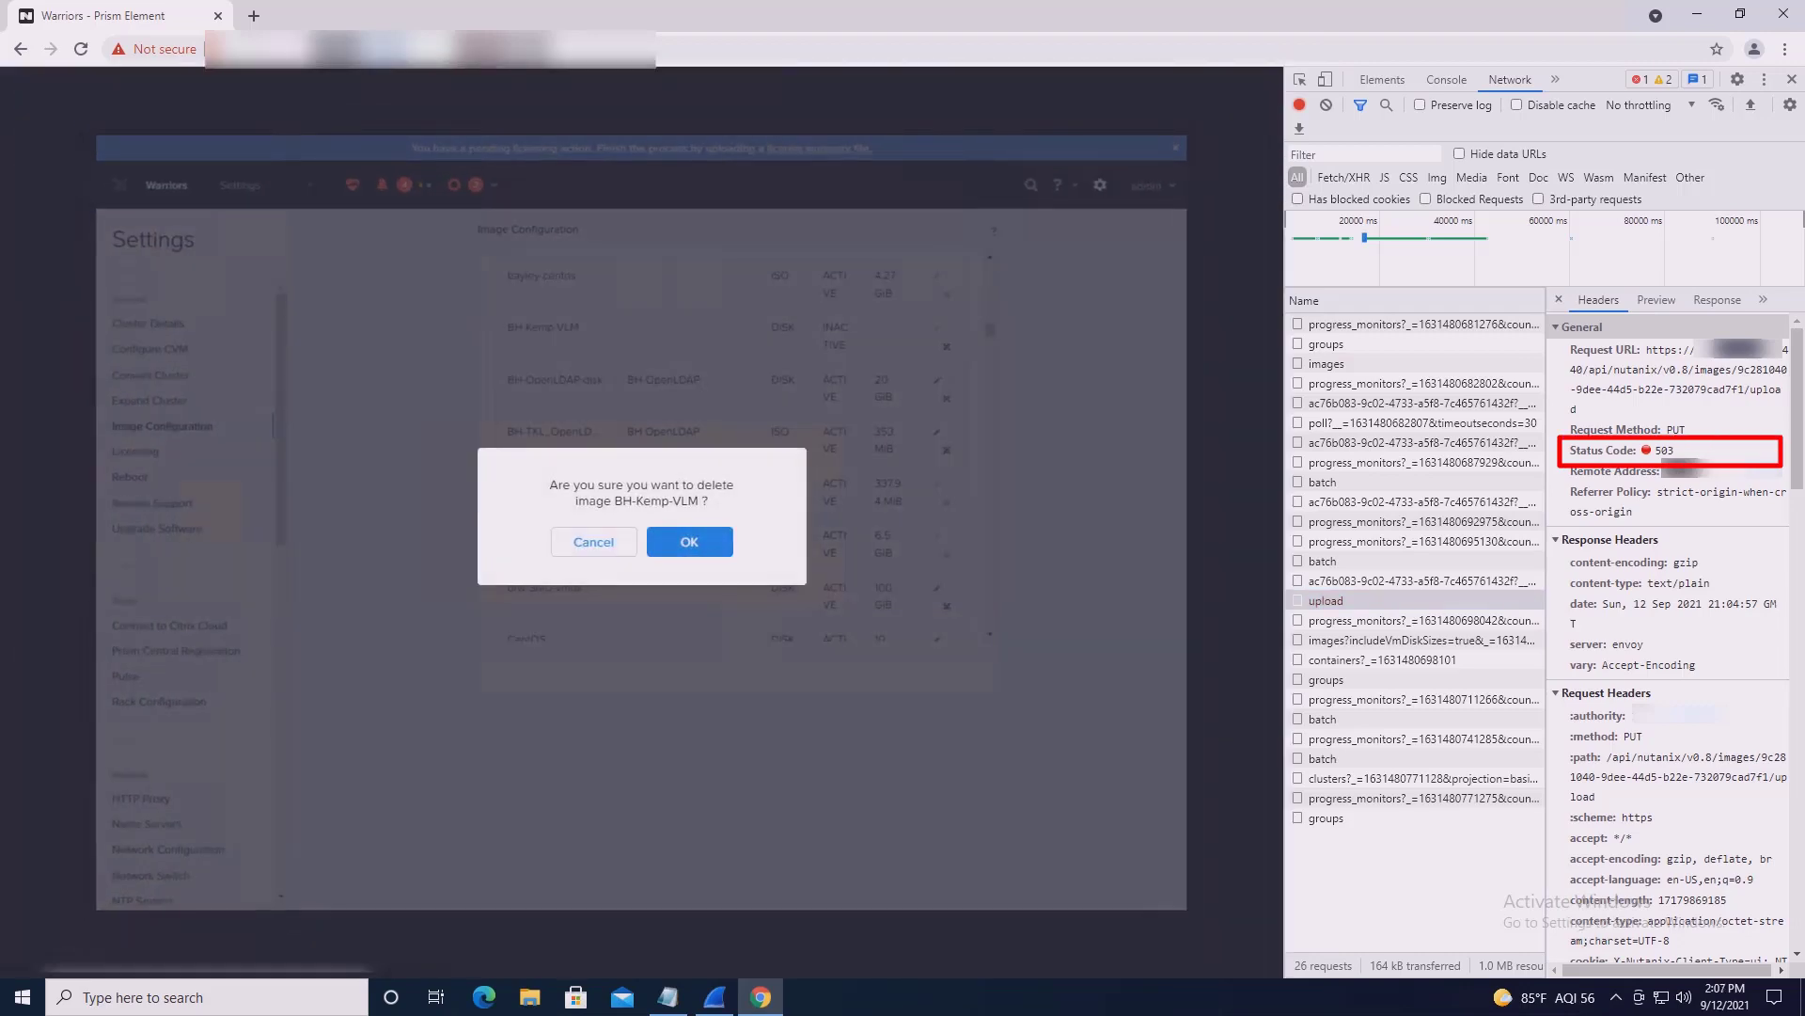
Step: Confirm deleting the inactive BH-Kemp-VLM image and scroll back to the top of the image list
key("Return")
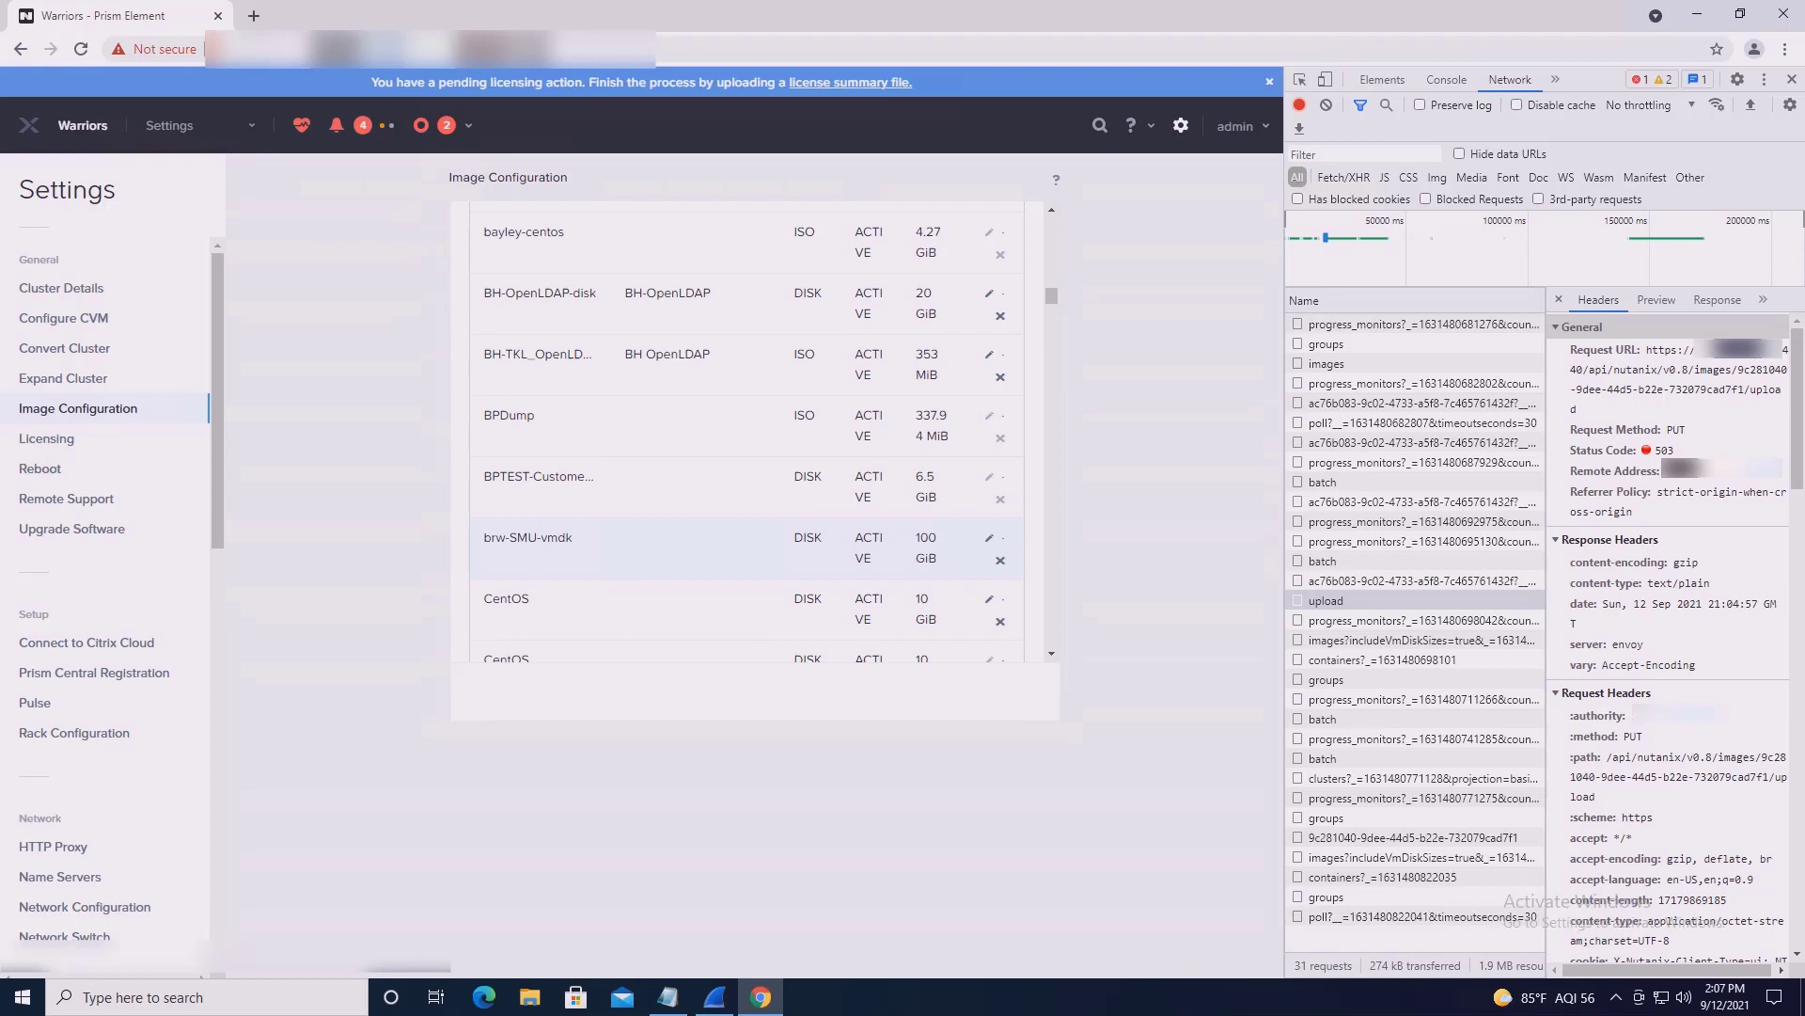
scroll(748, 433, "up", 10)
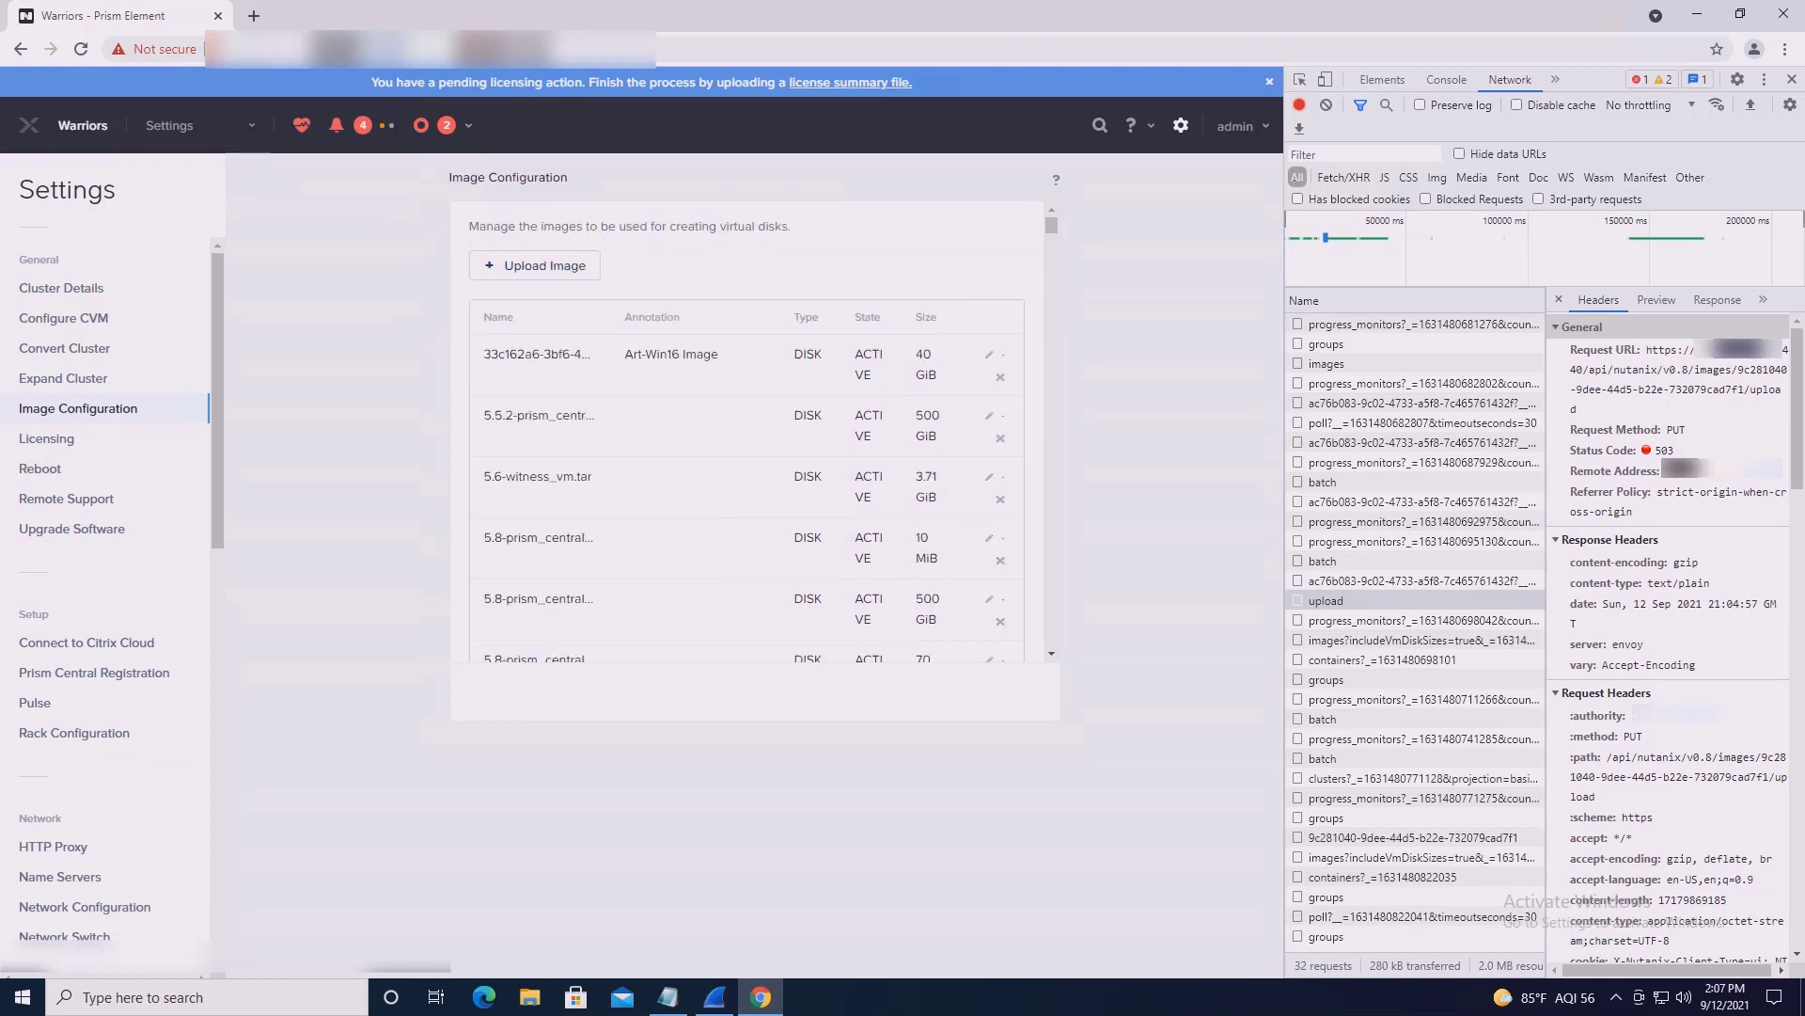
Step: Fill the image form with name BH-Kemp-VLM, type DISK and storage container Brian-Container
type("BH-Kemp-VLM")
key("Tab")
key("Tab")
key("space")
key("Down")
key("Down")
key("Return")
key("Tab")
key("space")
key("Down")
key("Down")
key("Down")
key("Down")
key("Down")
key("Return")
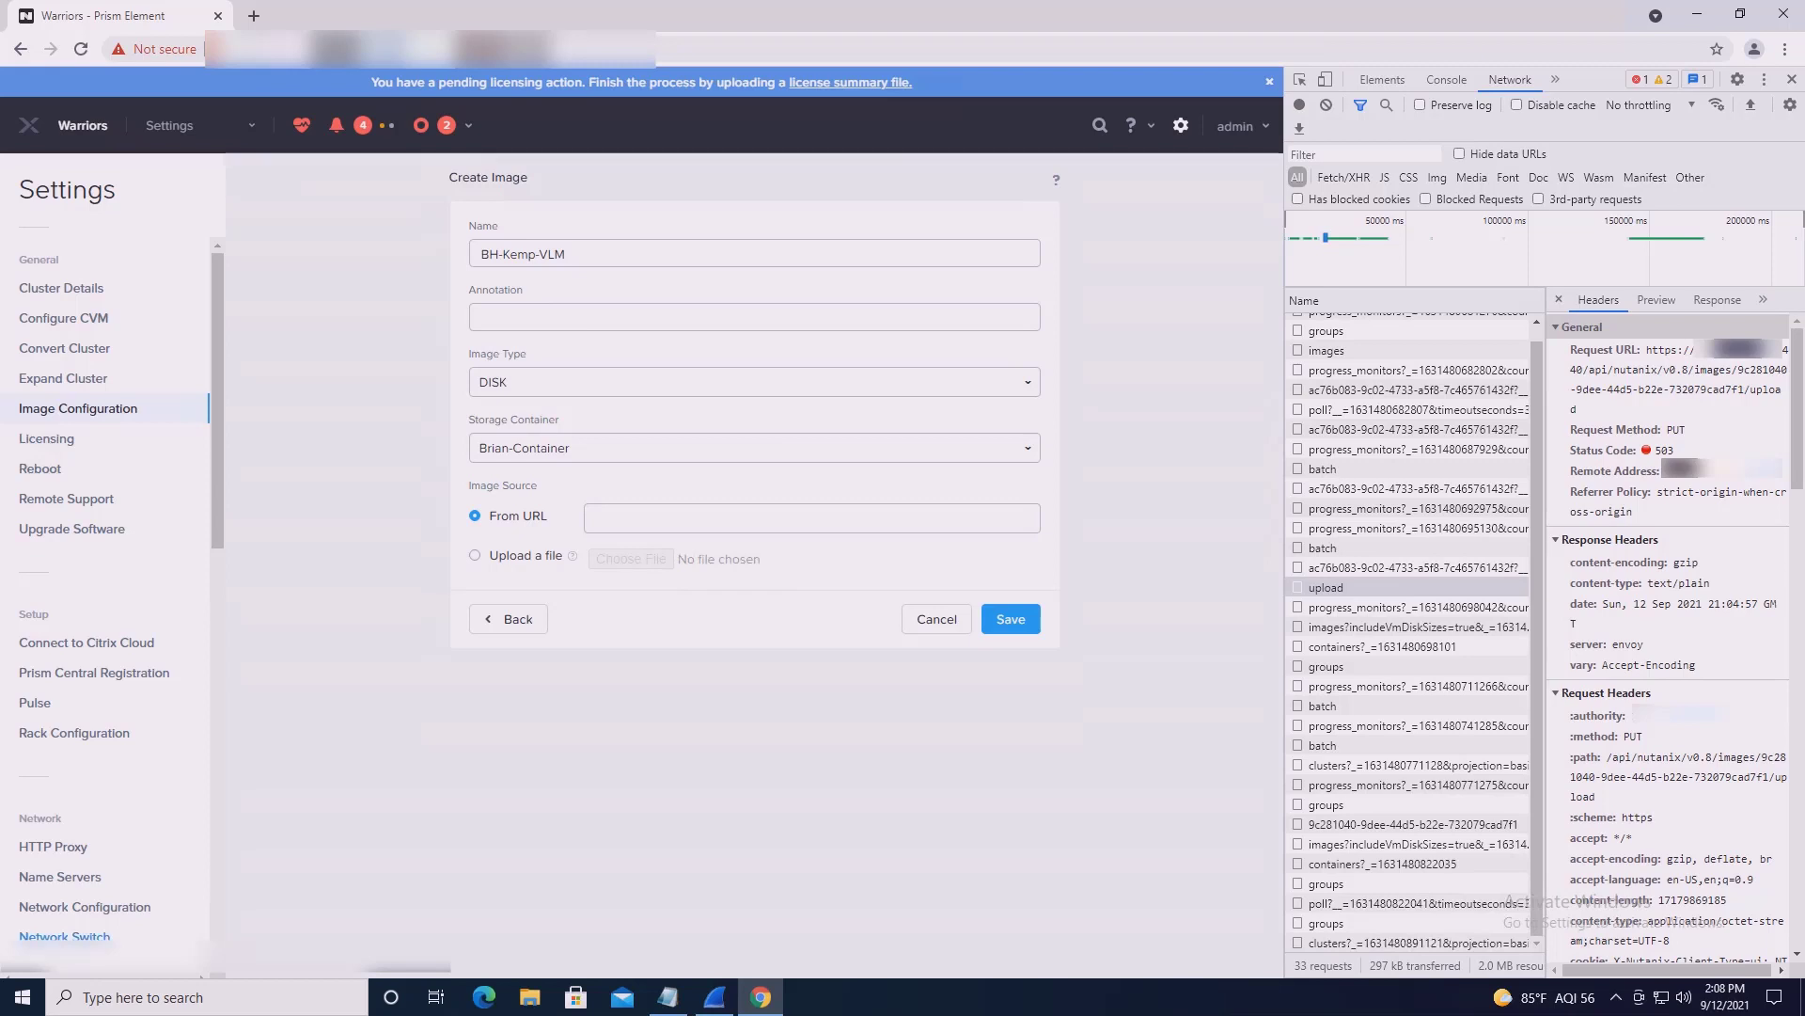
Step: Launch FileZilla from the Windows search
key("super")
type("FileZ")
key("Return")
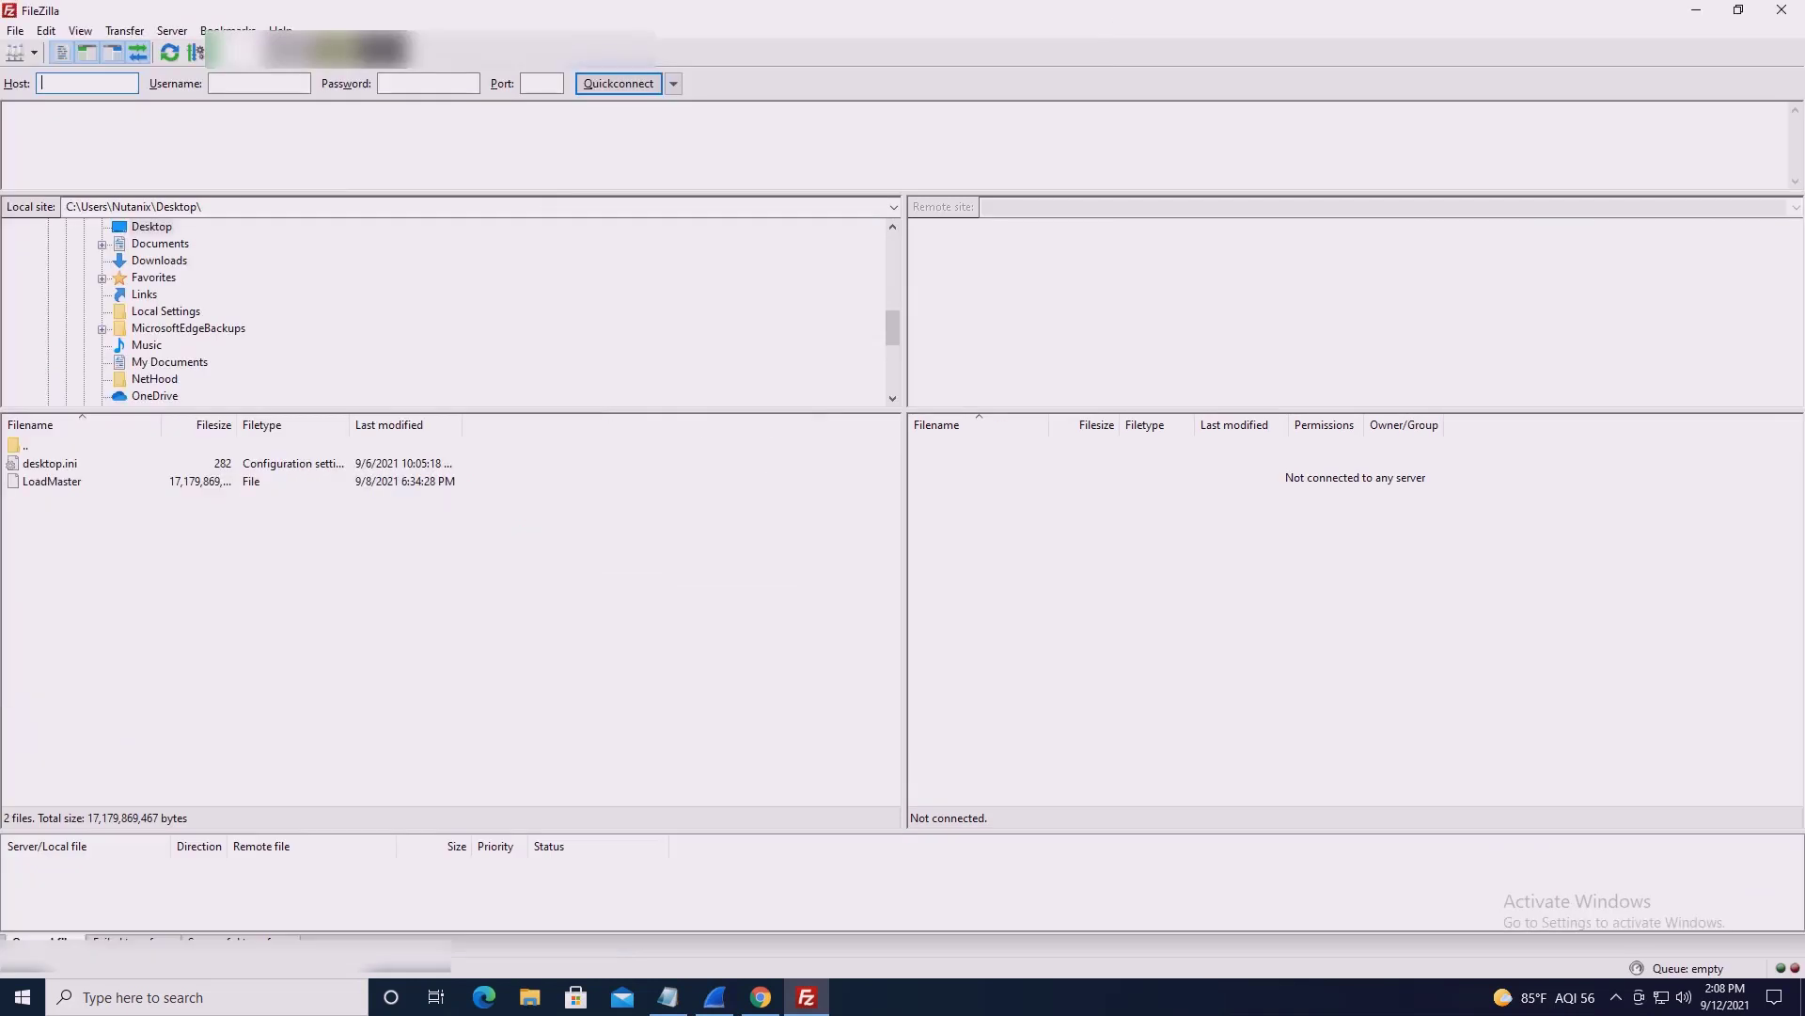
Step: Quickconnect to the cluster over sftp:// on port 2222 with the admin username and password
type("sftp://")
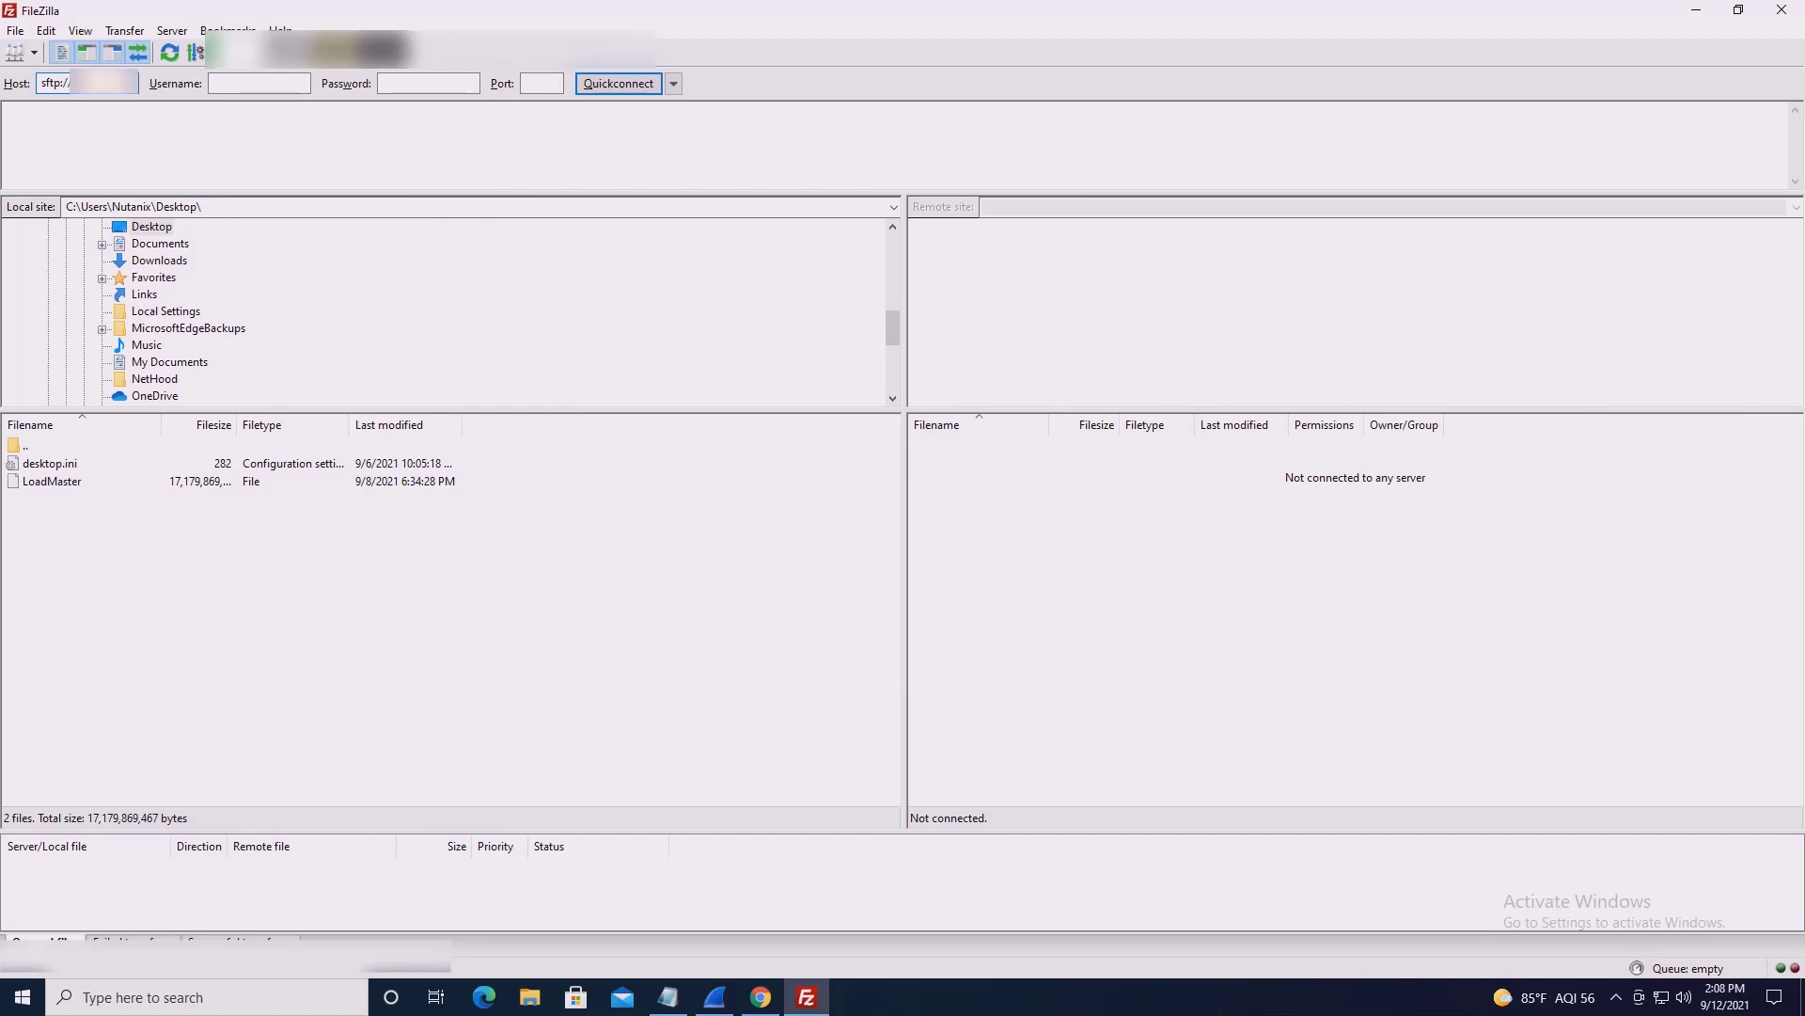
left_click(259, 83)
type("admin")
key("Tab")
type("**********")
key("Tab")
type("2222")
key("Return")
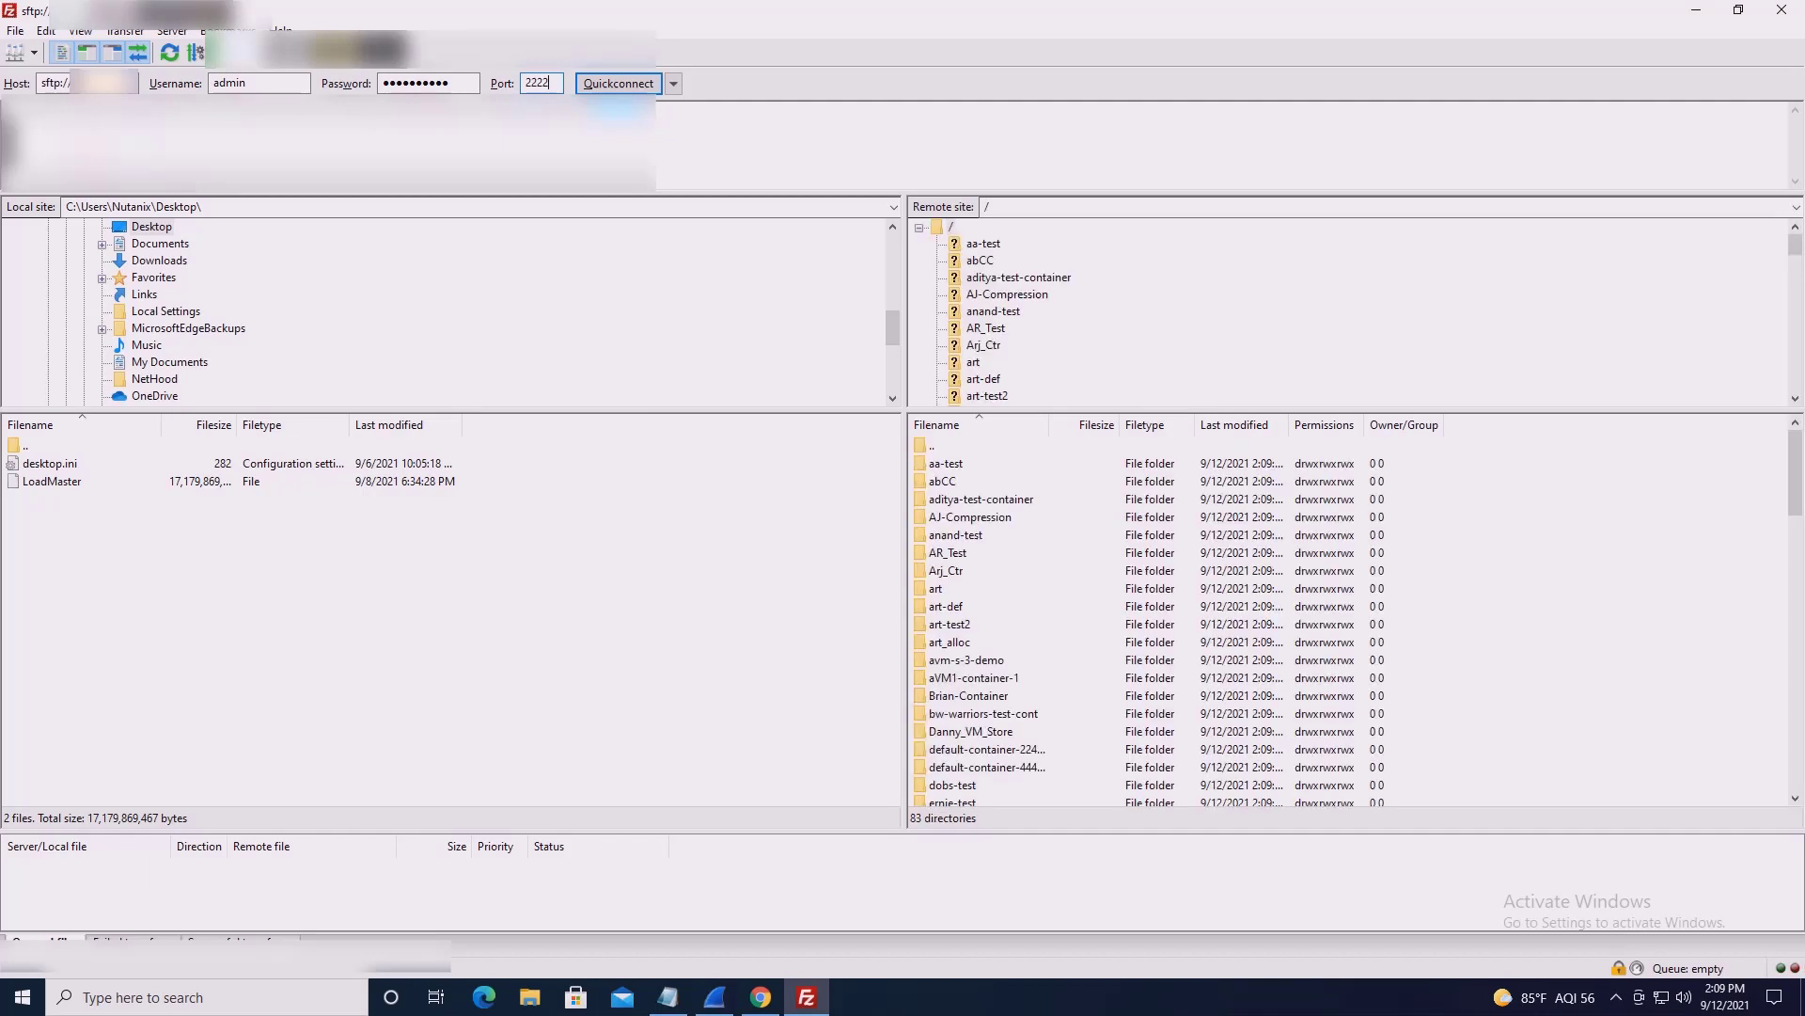
Step: Confirm LoadMaster is in the server's Brian-Container folder, then return to Prism's Create Image form
scroll(1354, 310, "down", 3)
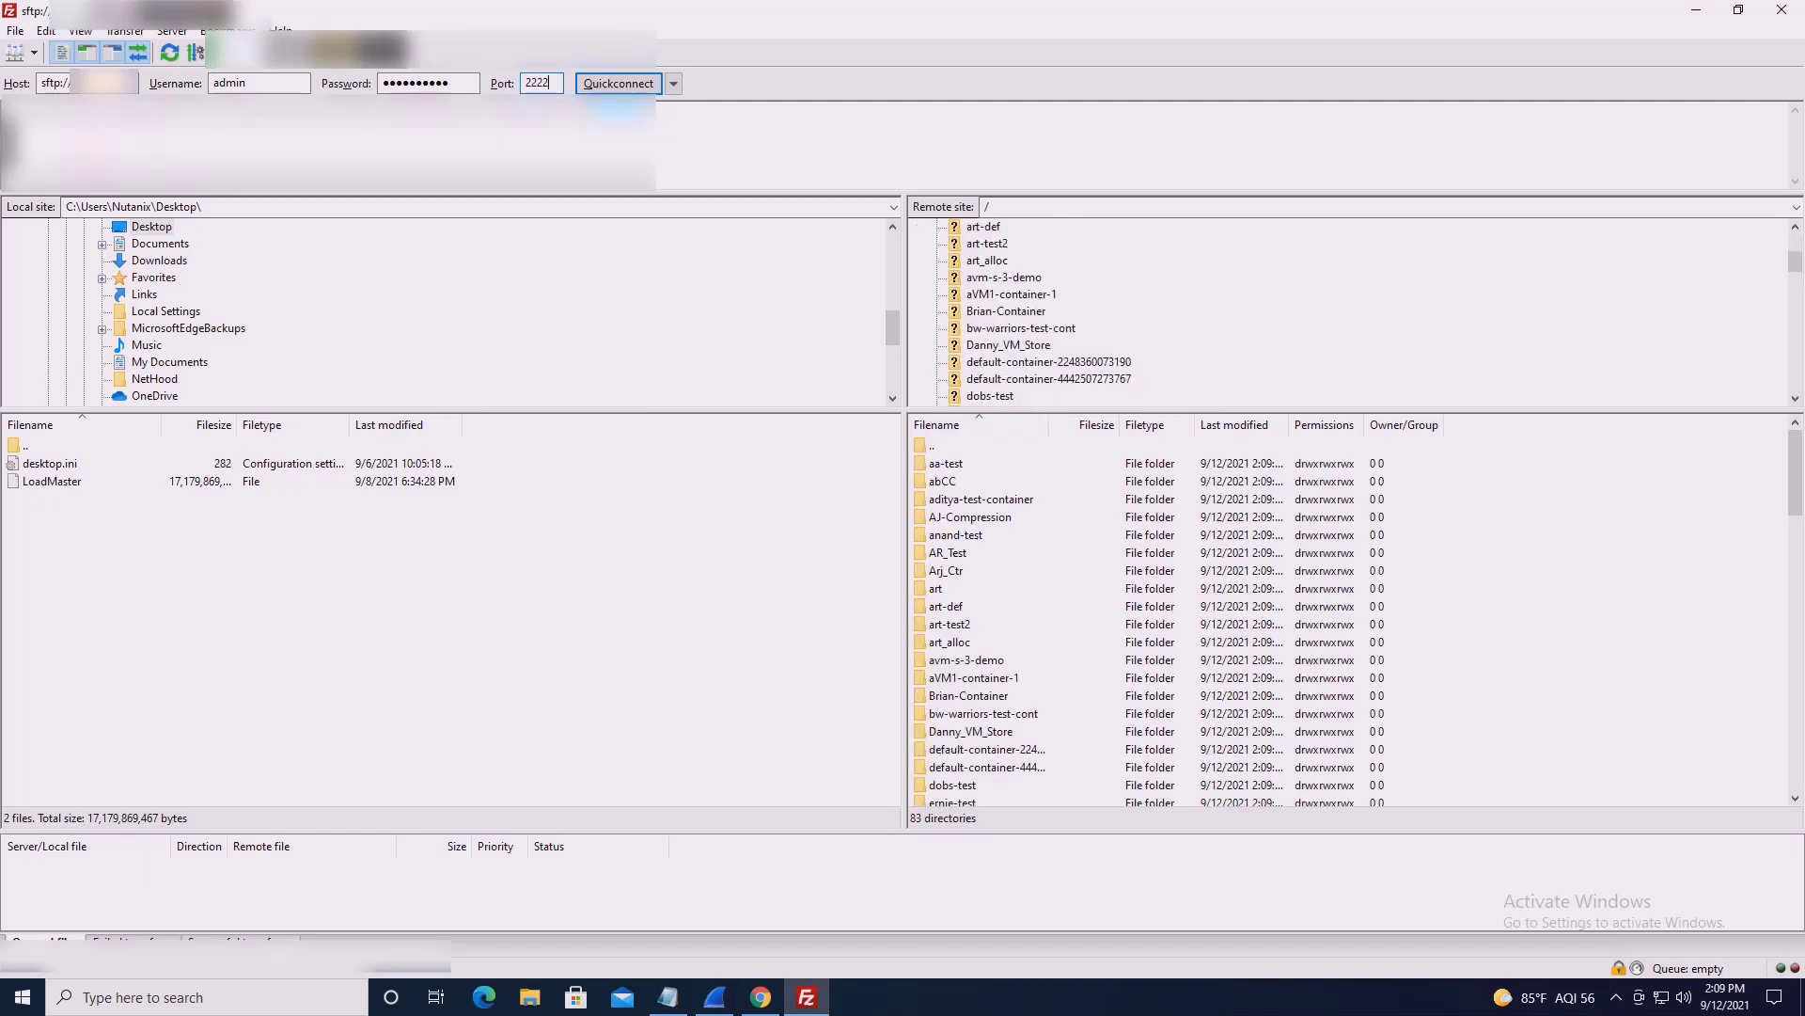
left_click(1006, 311)
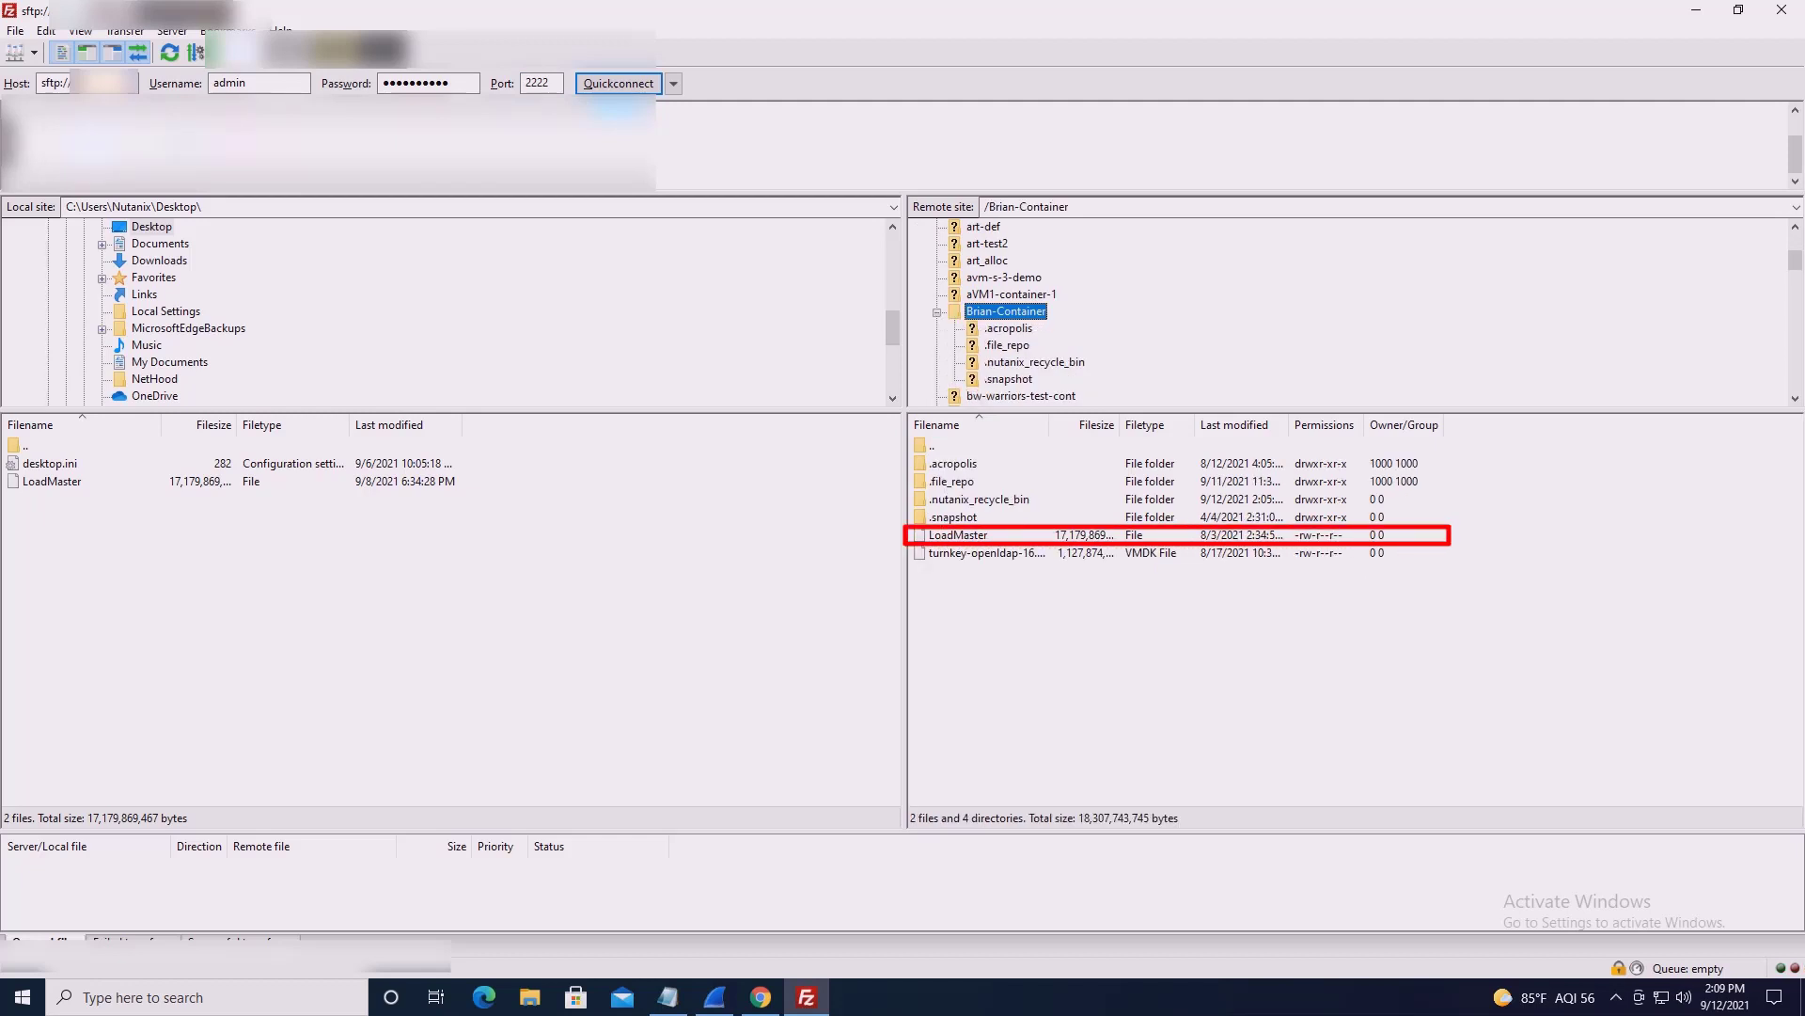
left_click(52, 481)
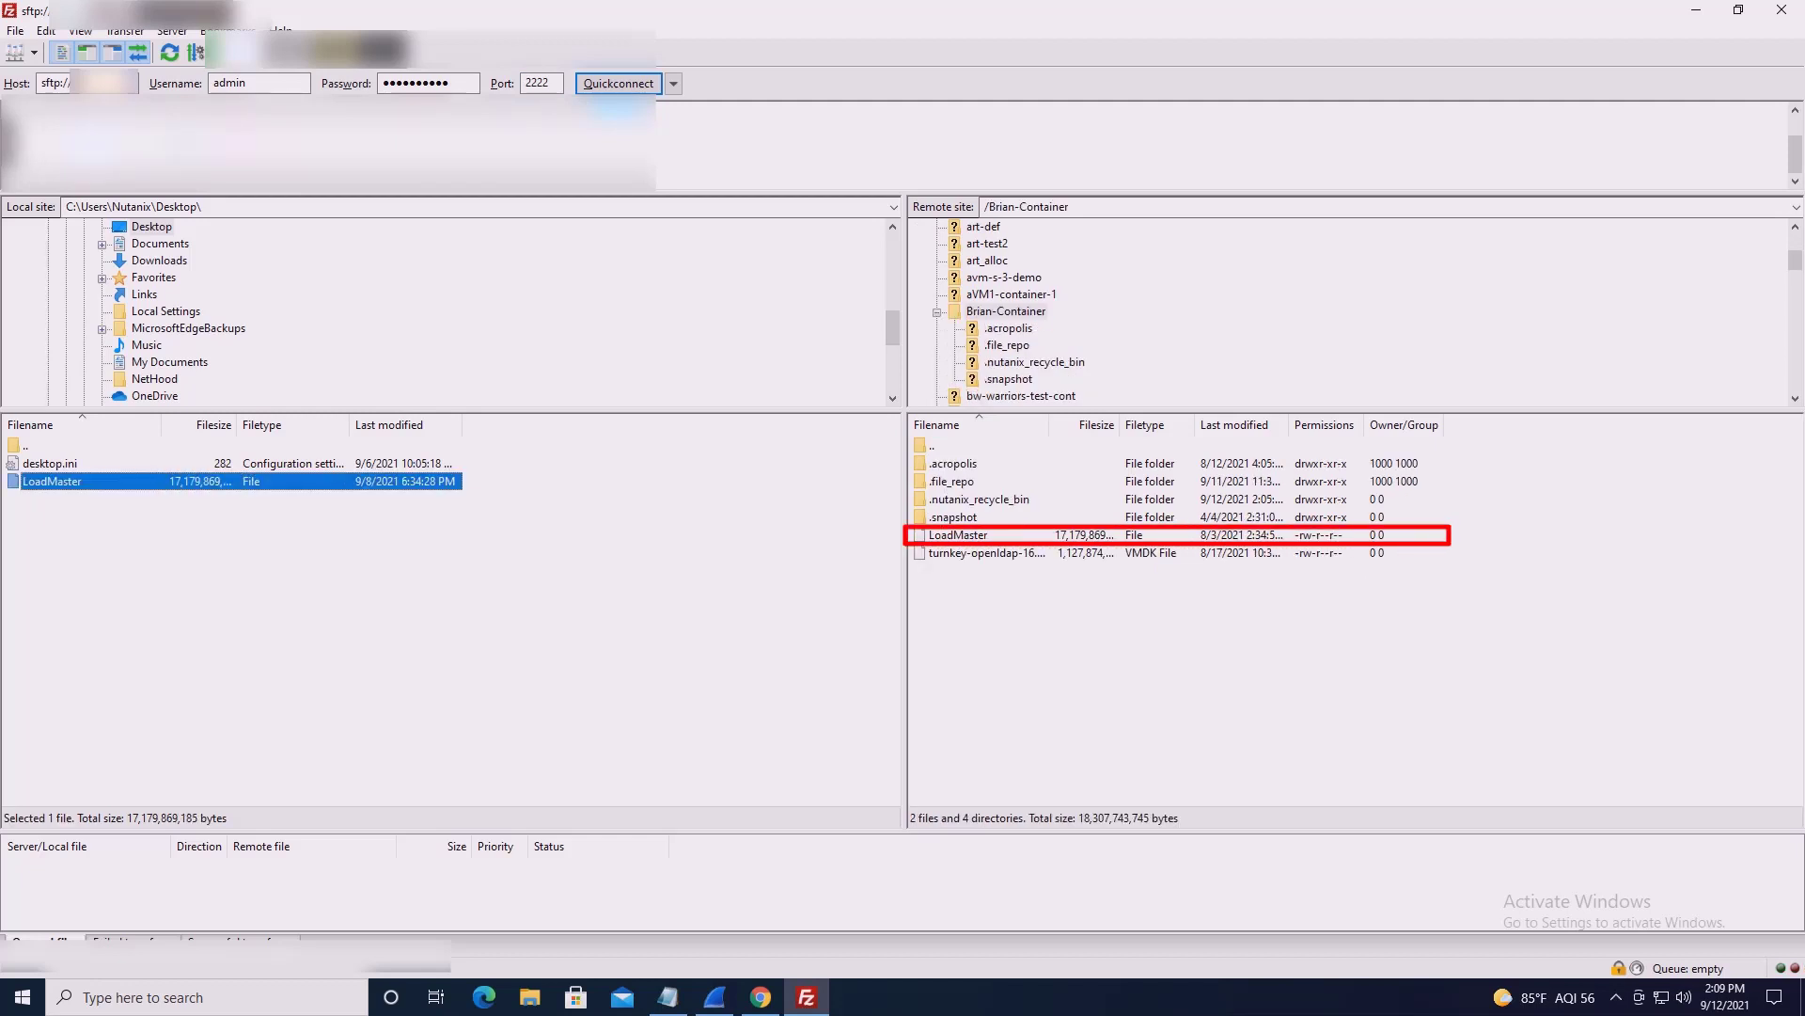
left_click(958, 534)
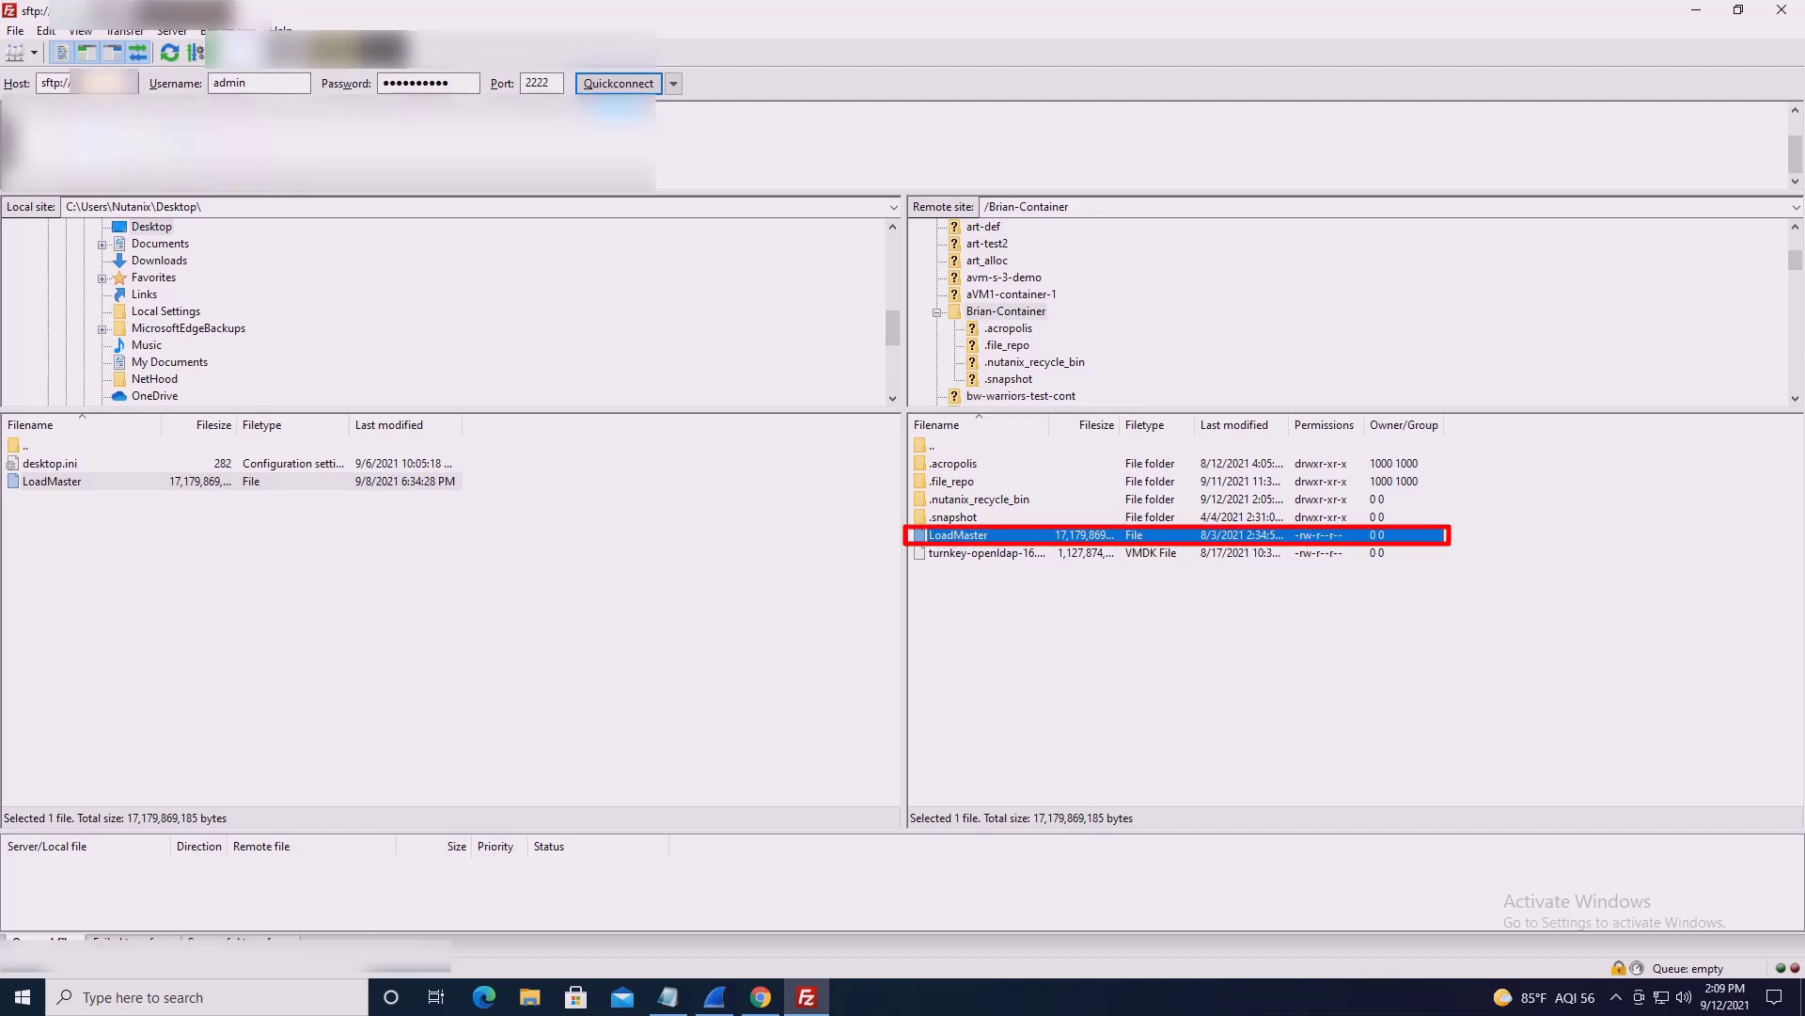
key("alt+Tab")
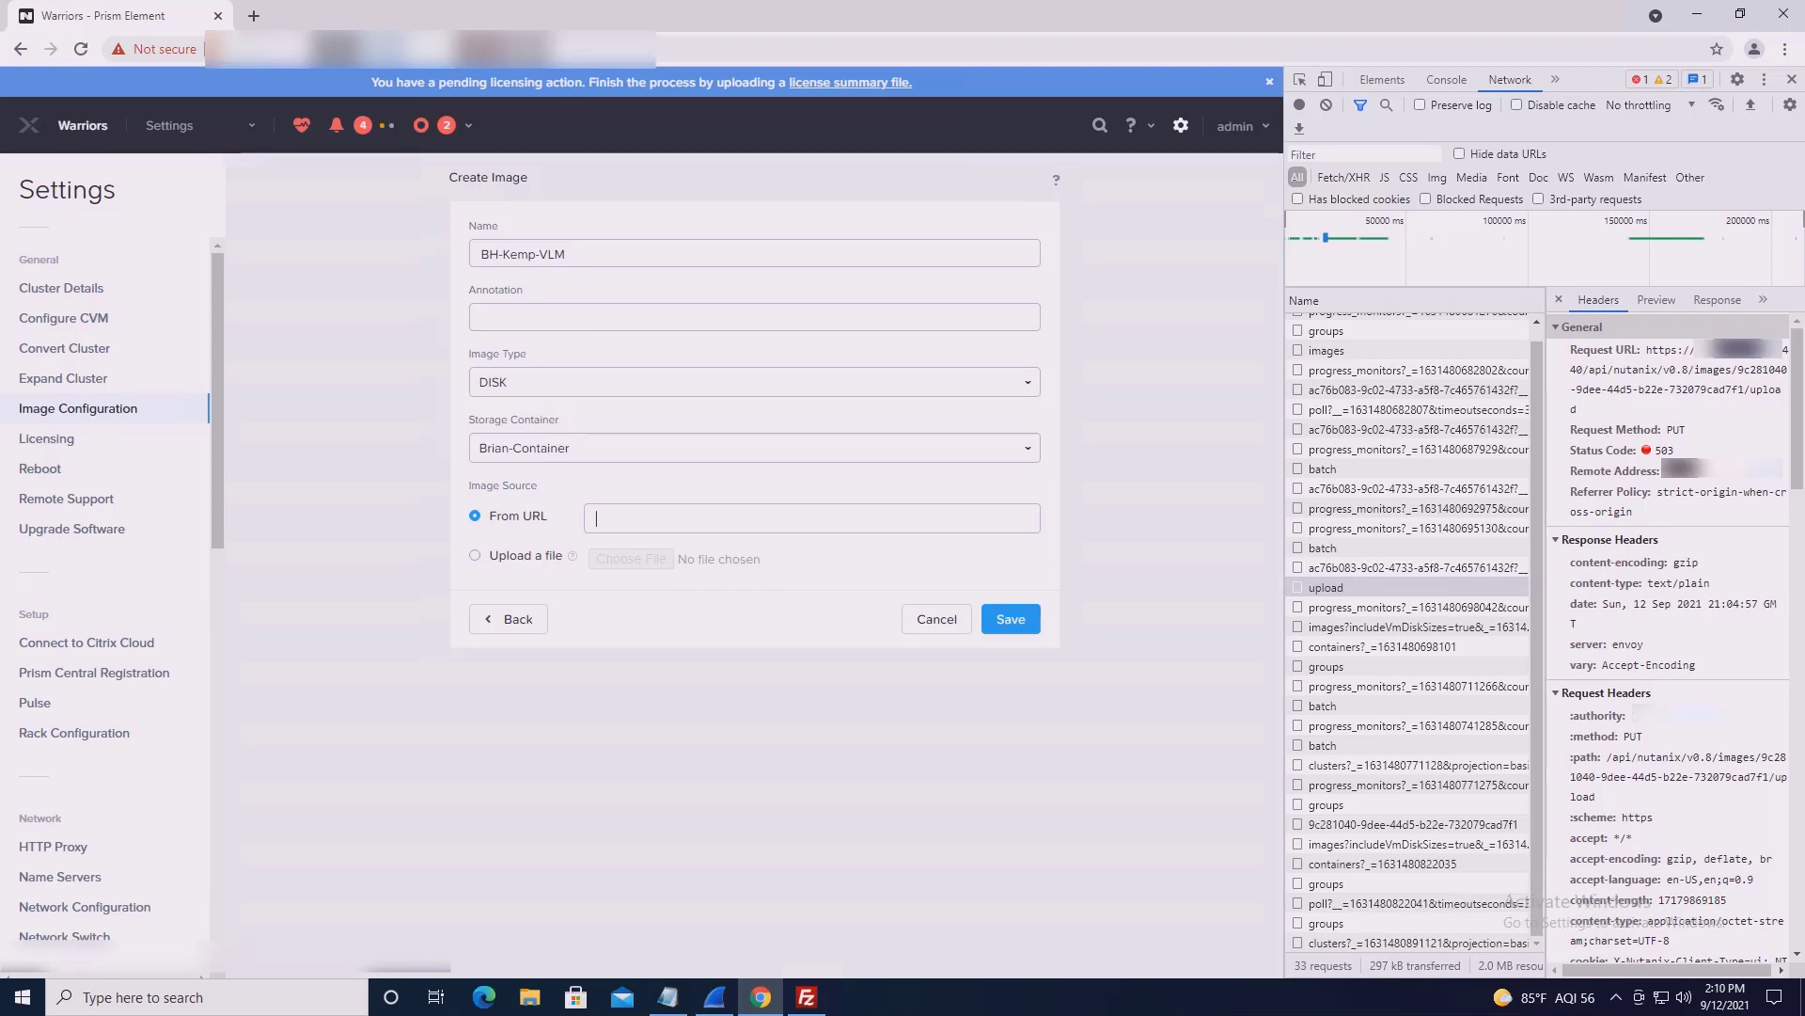
Step: Save the BH-Kemp-VLM image from URL nfs:///Brian-Container/LoadMaster and check its task in Recent Tasks
type("nfs:///Brian-Container/LoadMaster")
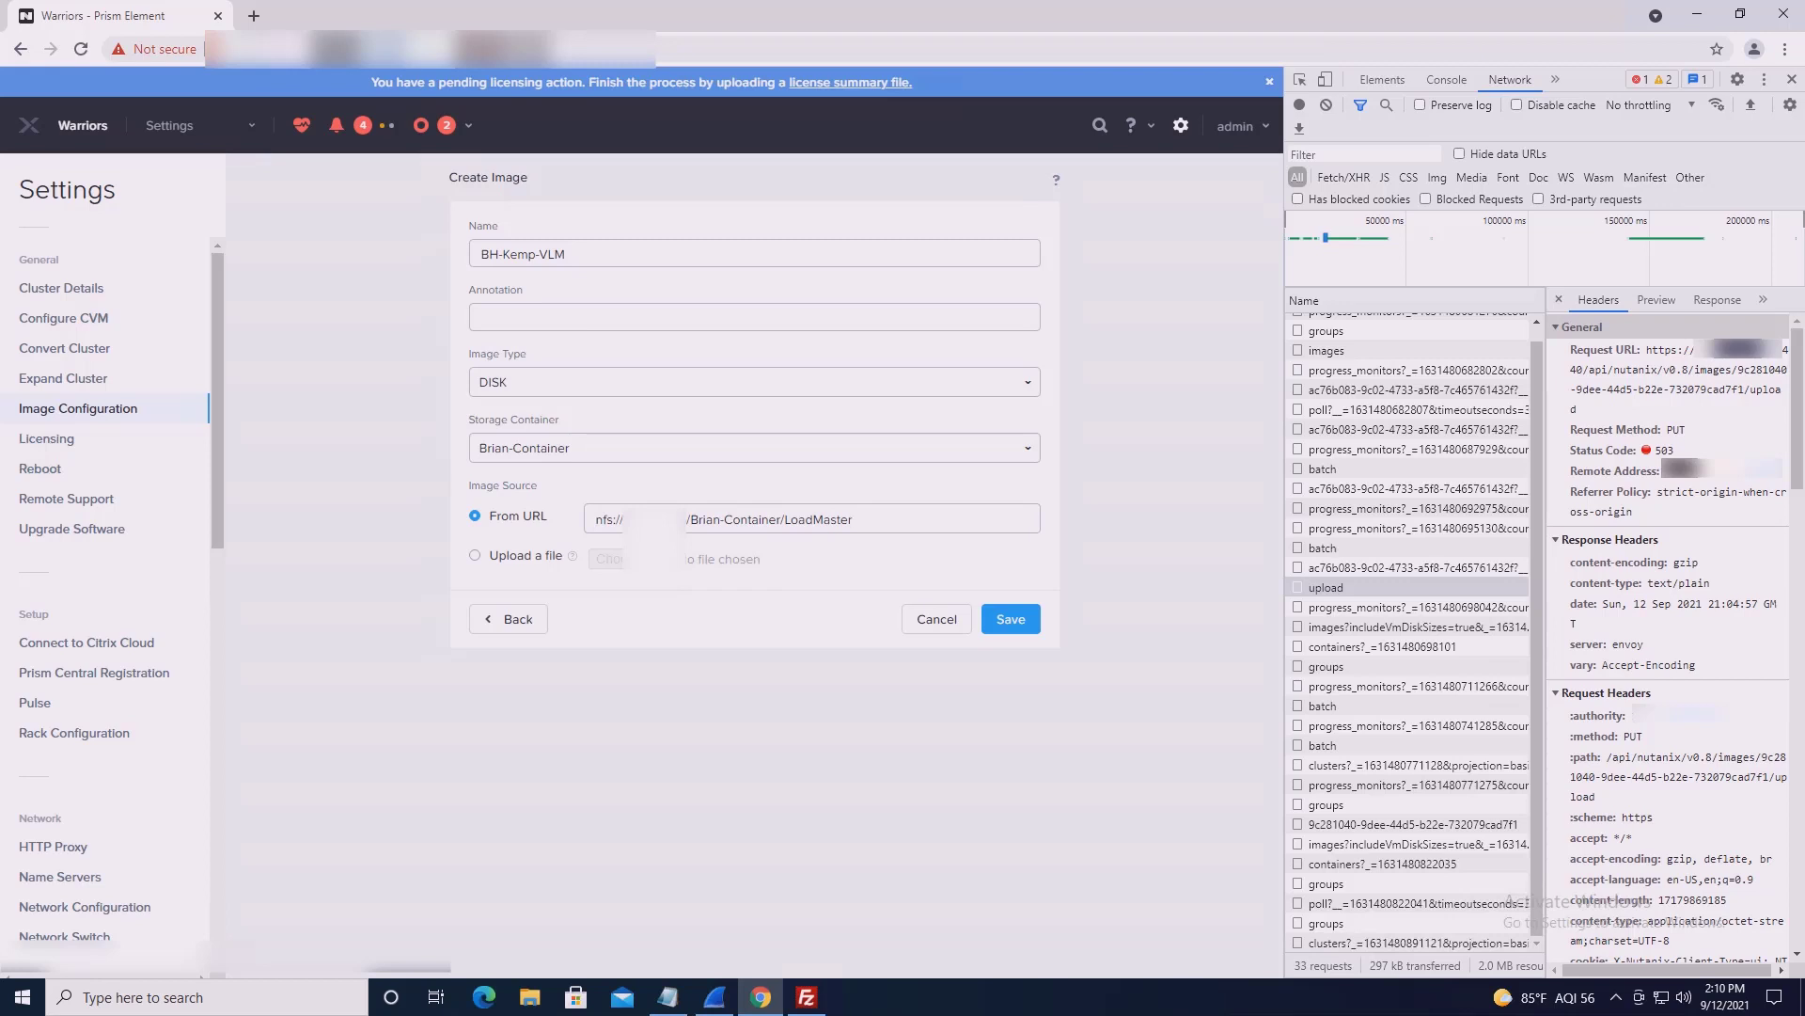
left_click(1011, 619)
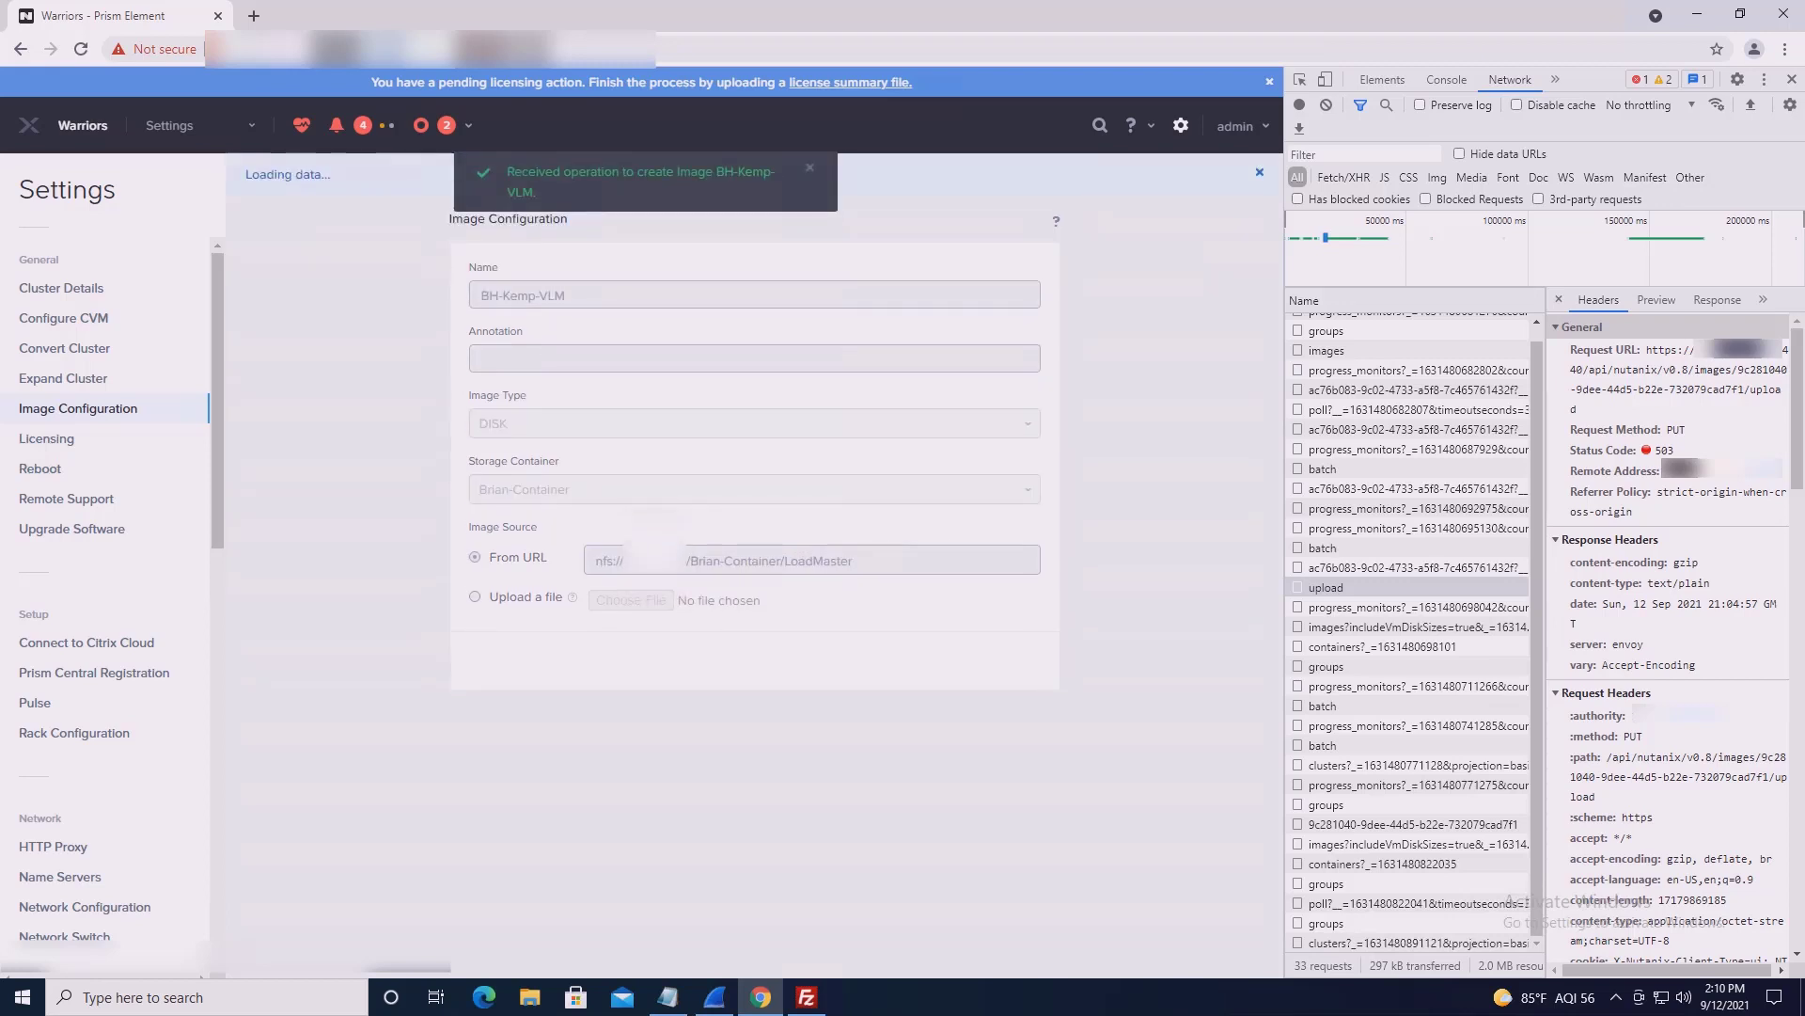
left_click(1299, 104)
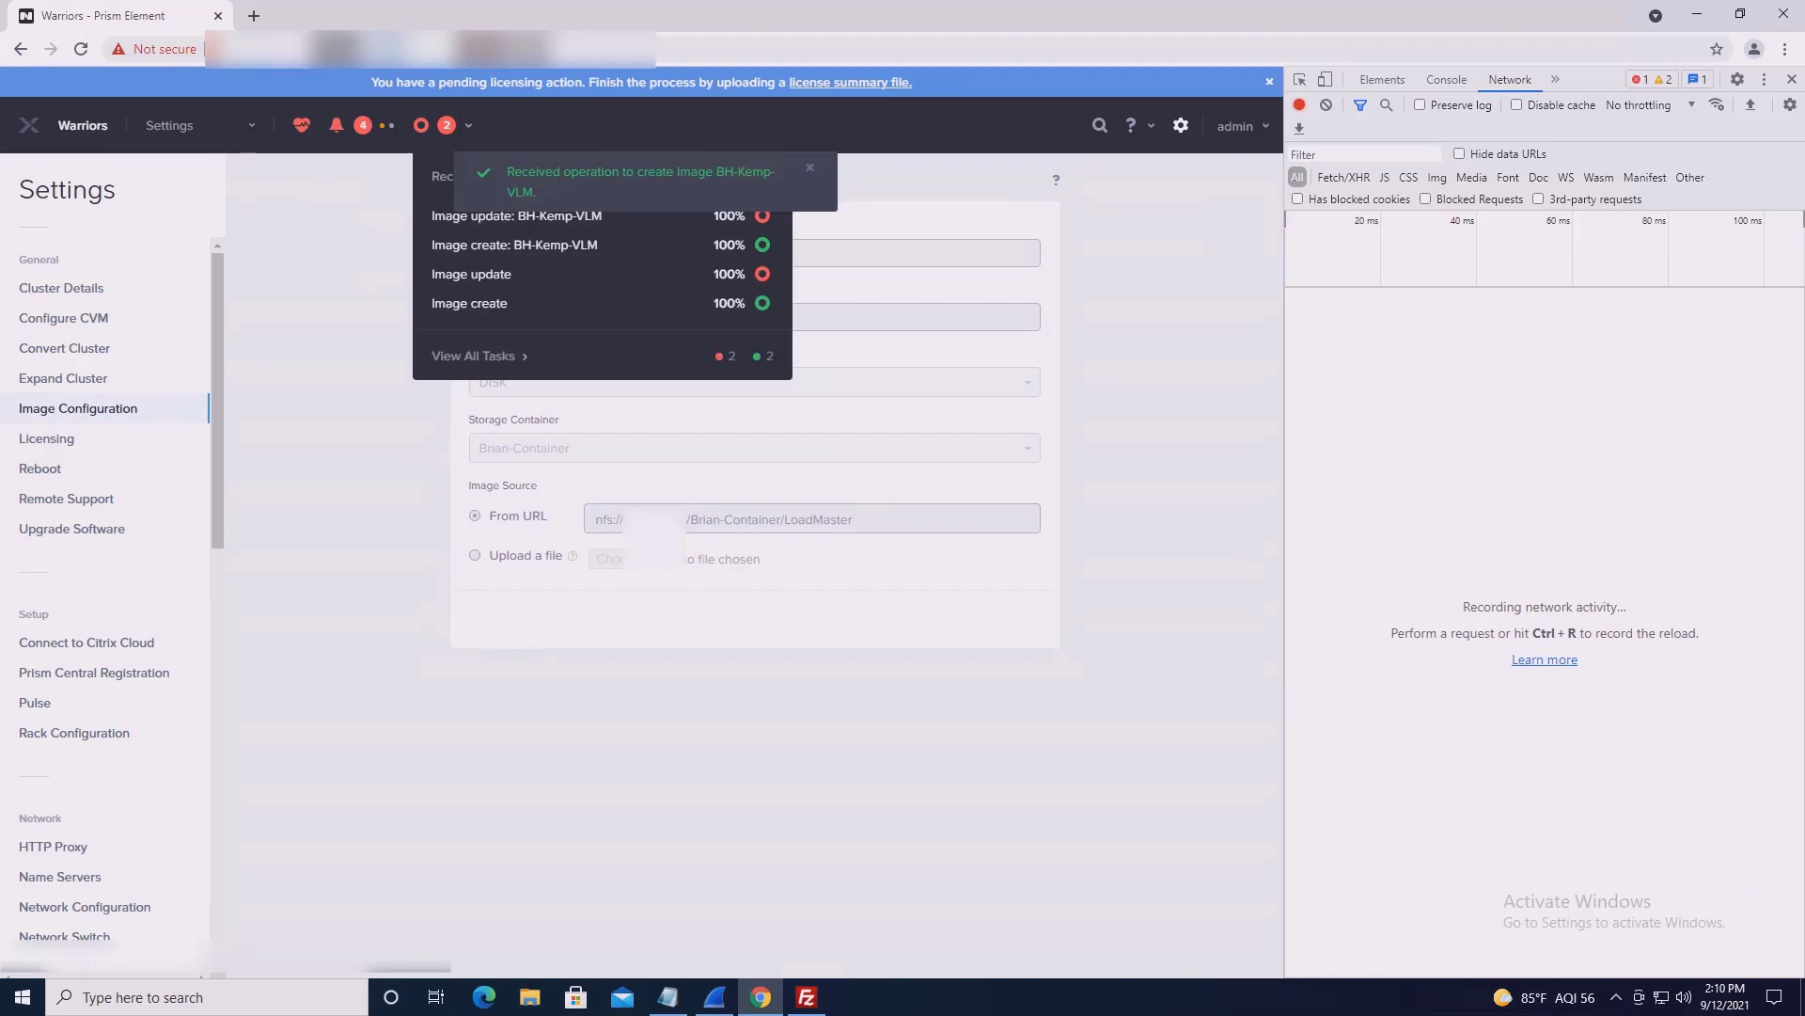
left_click(746, 176)
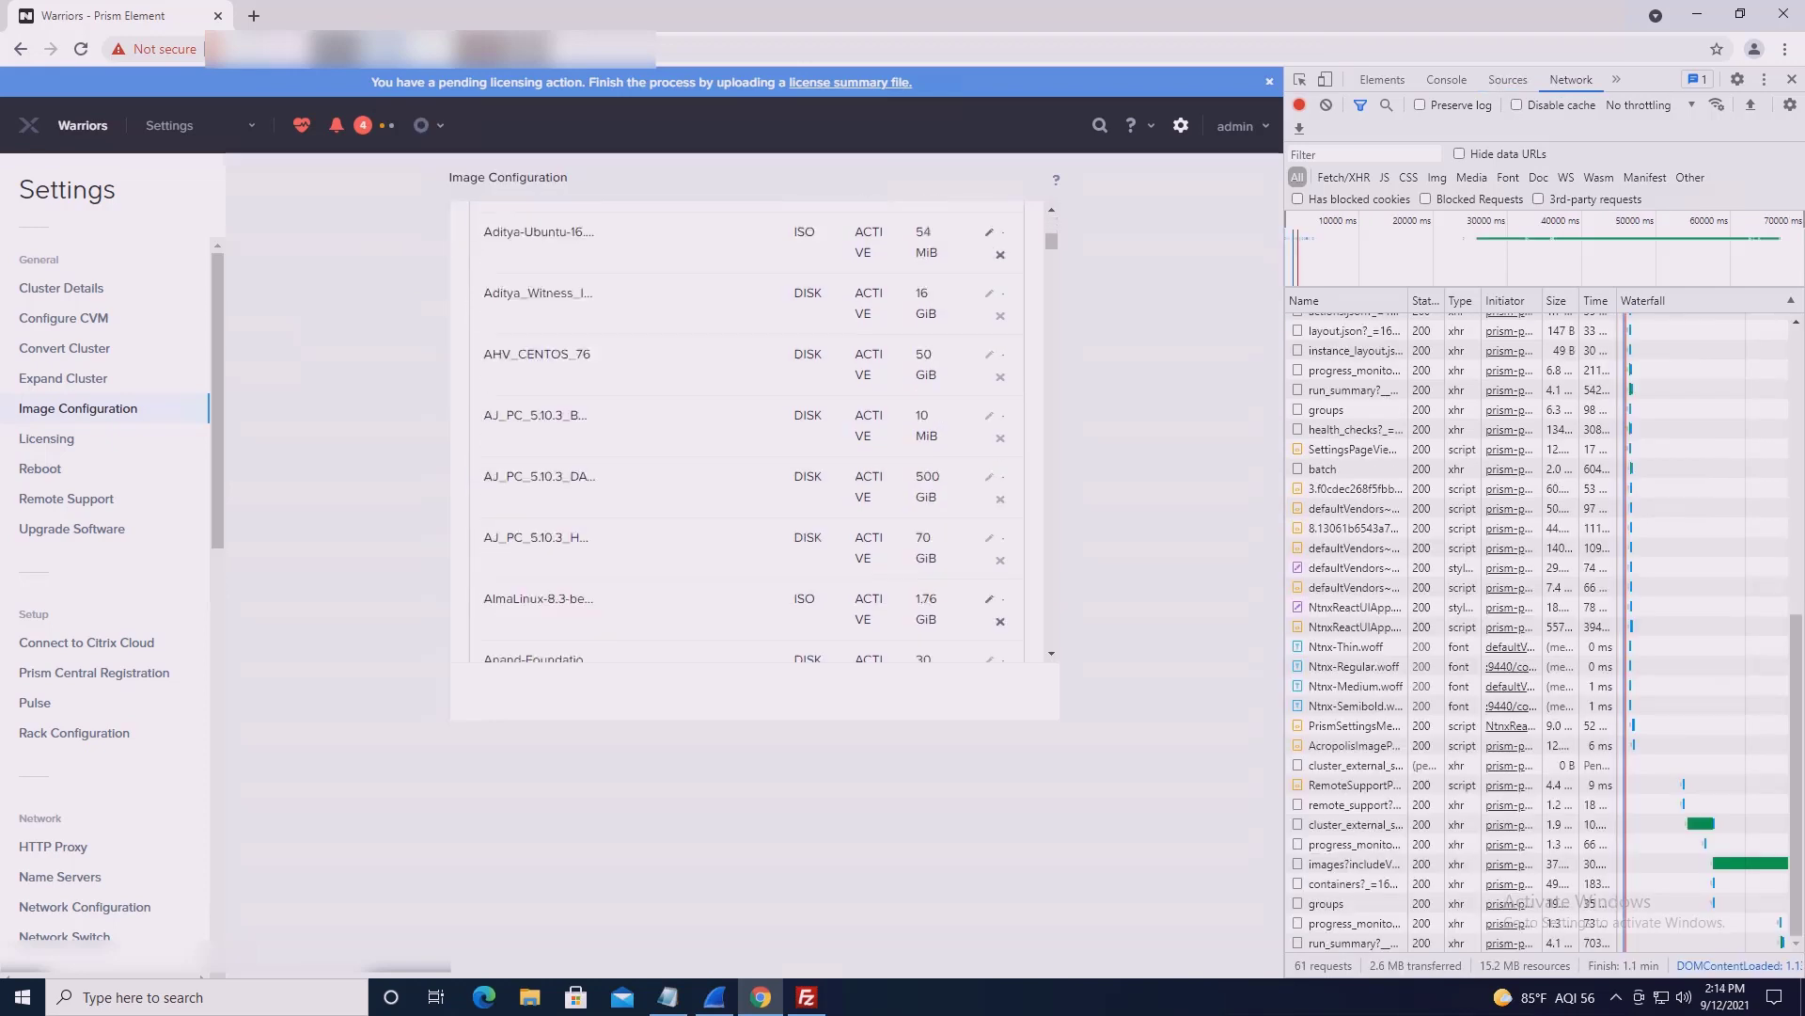
Step: Scroll the Image Configuration list down to the active 16 GiB BH-Kemp-VLM DISK row
scroll(752, 433, "down", 5)
scroll(752, 432, "down", 4)
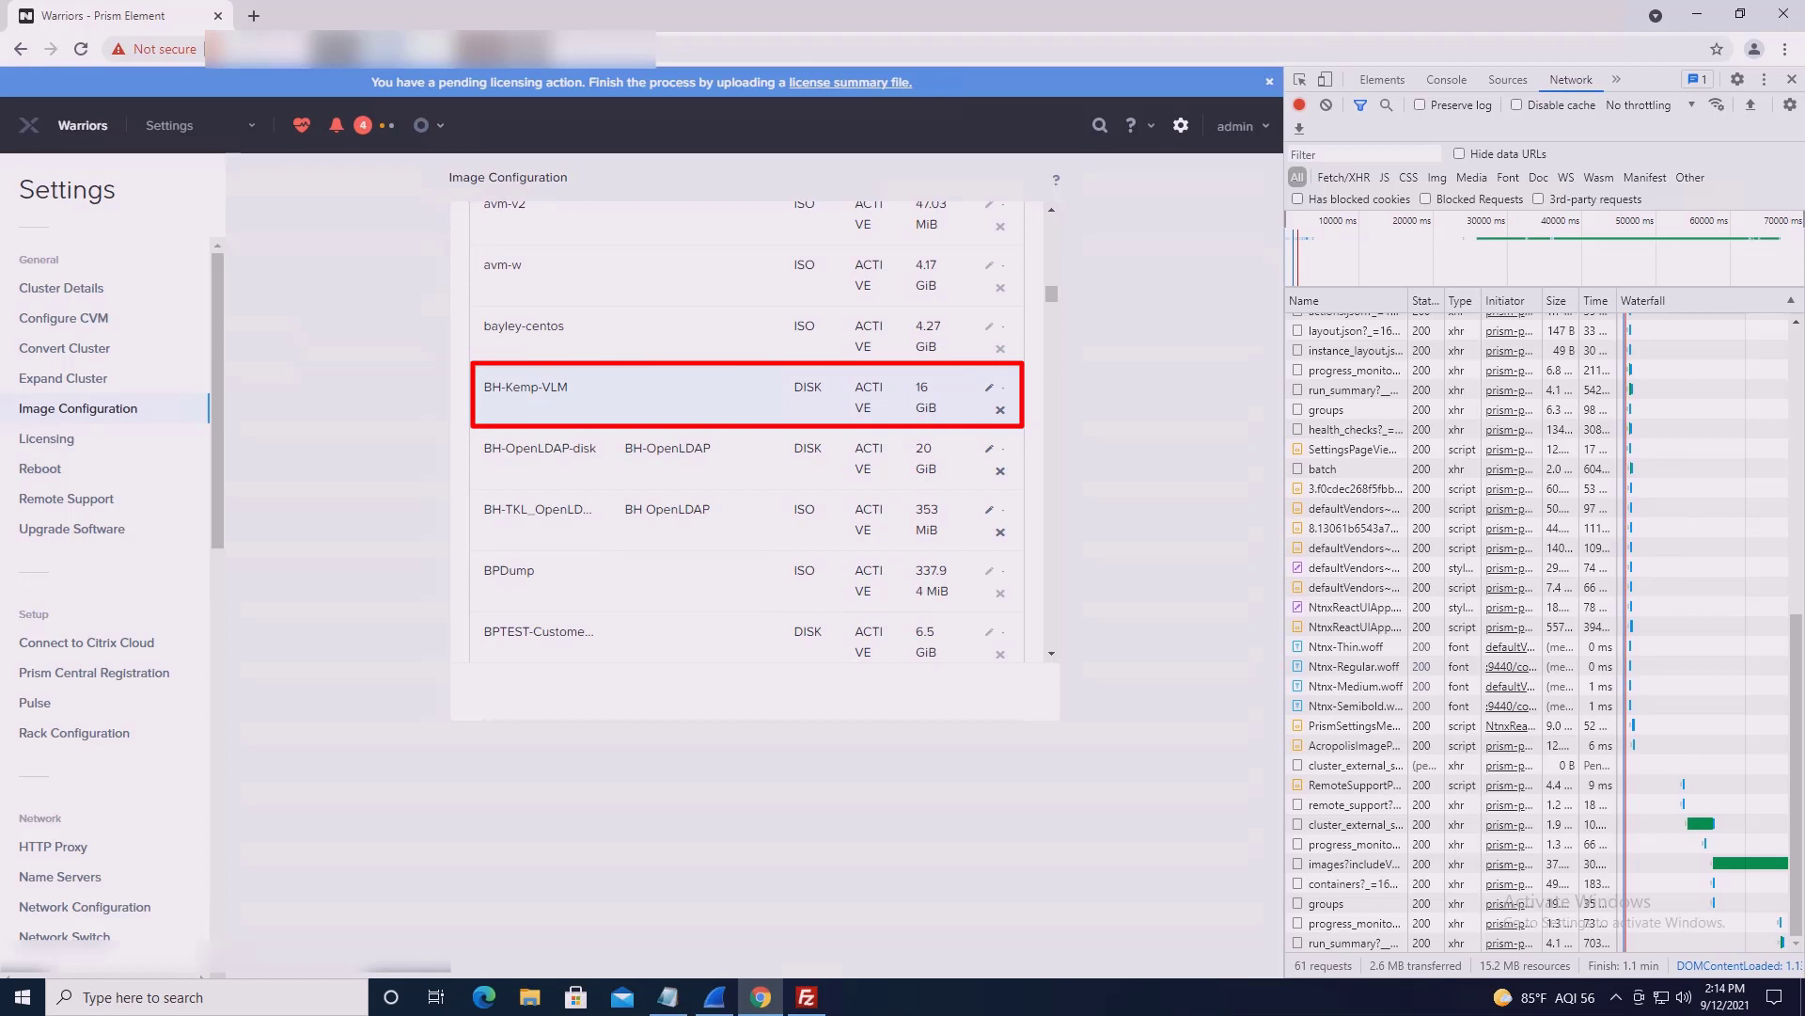
Step: Open Windows PowerShell and SSH into the Nutanix cluster node, entering the password
key("super")
type("powershell")
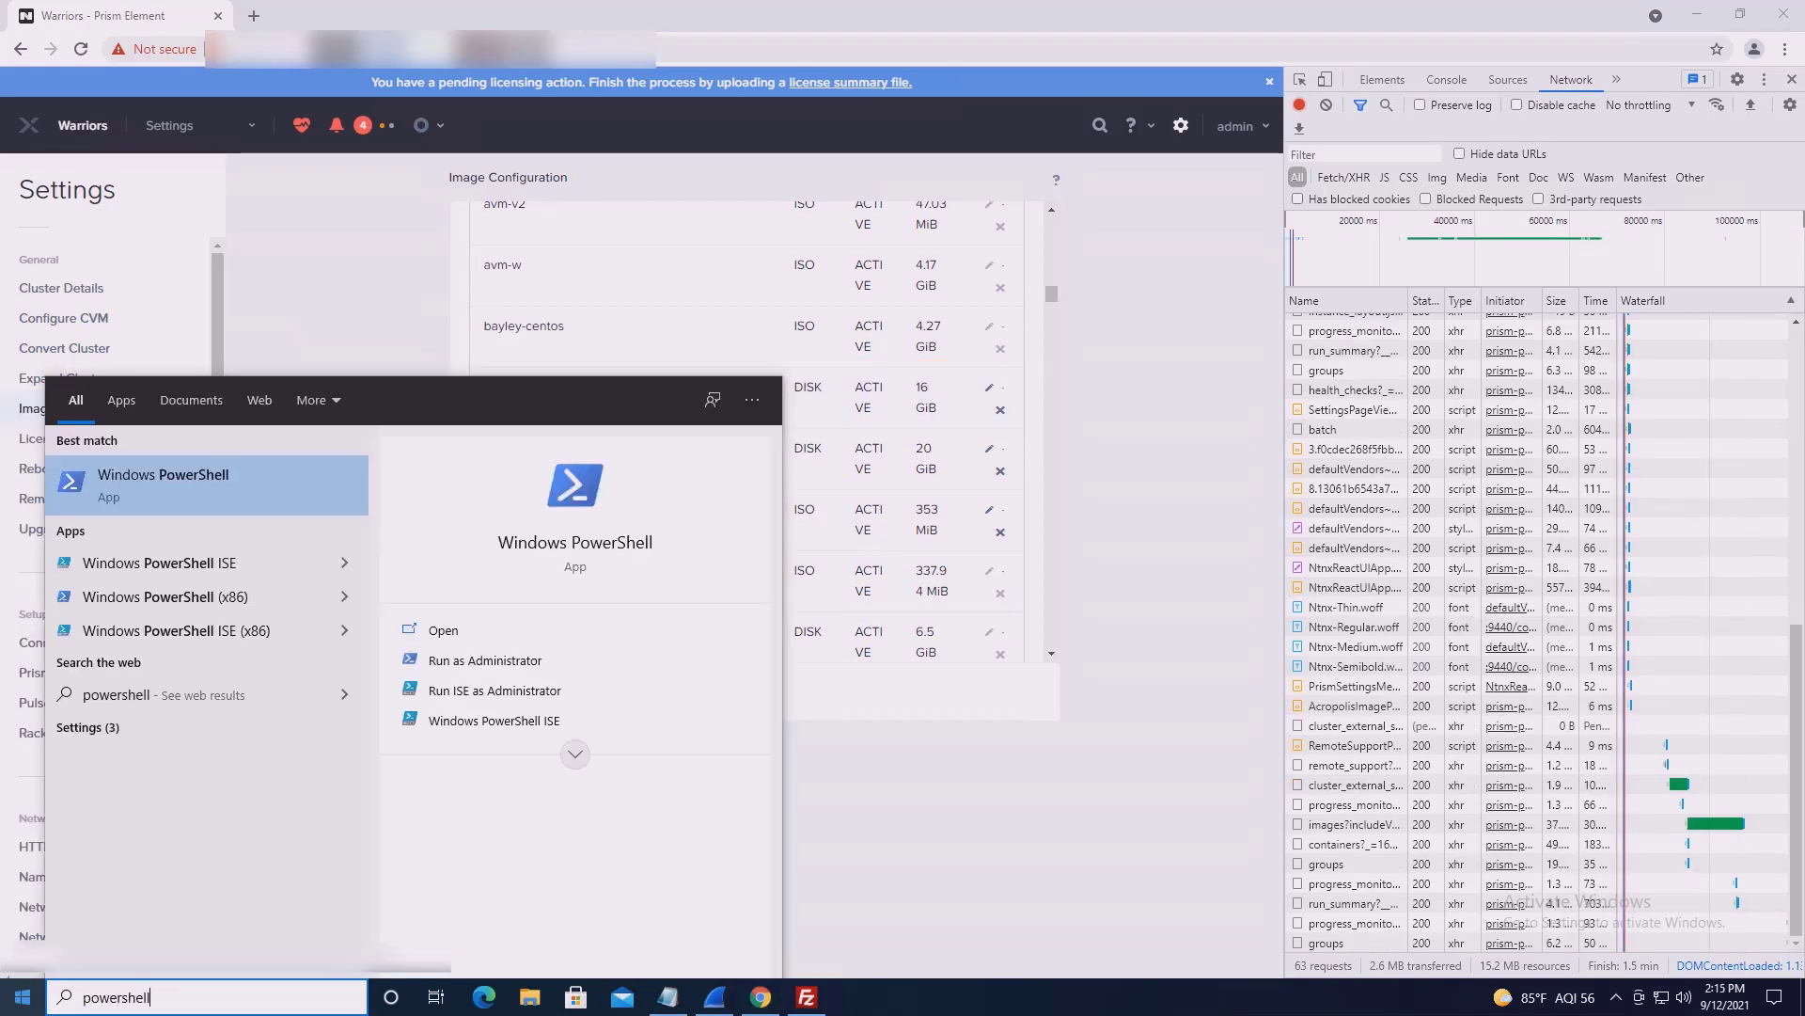
key("Return")
type("ssh nutanix@")
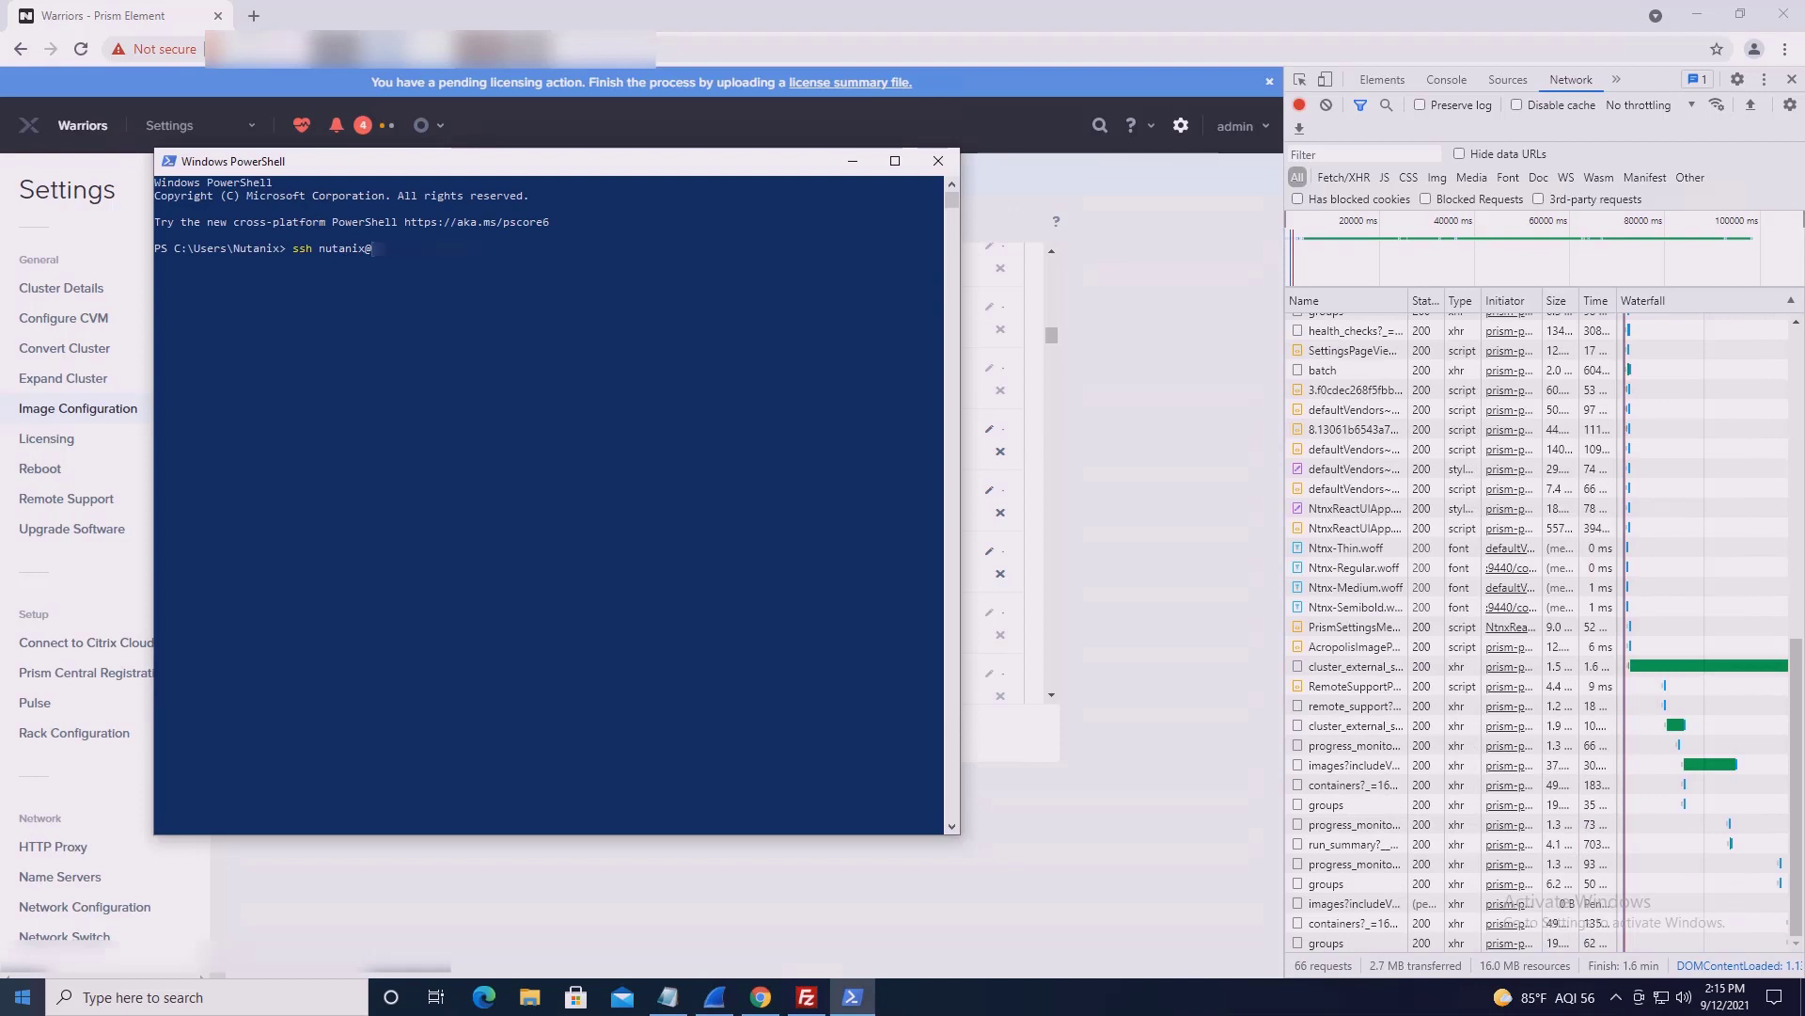
key("Return")
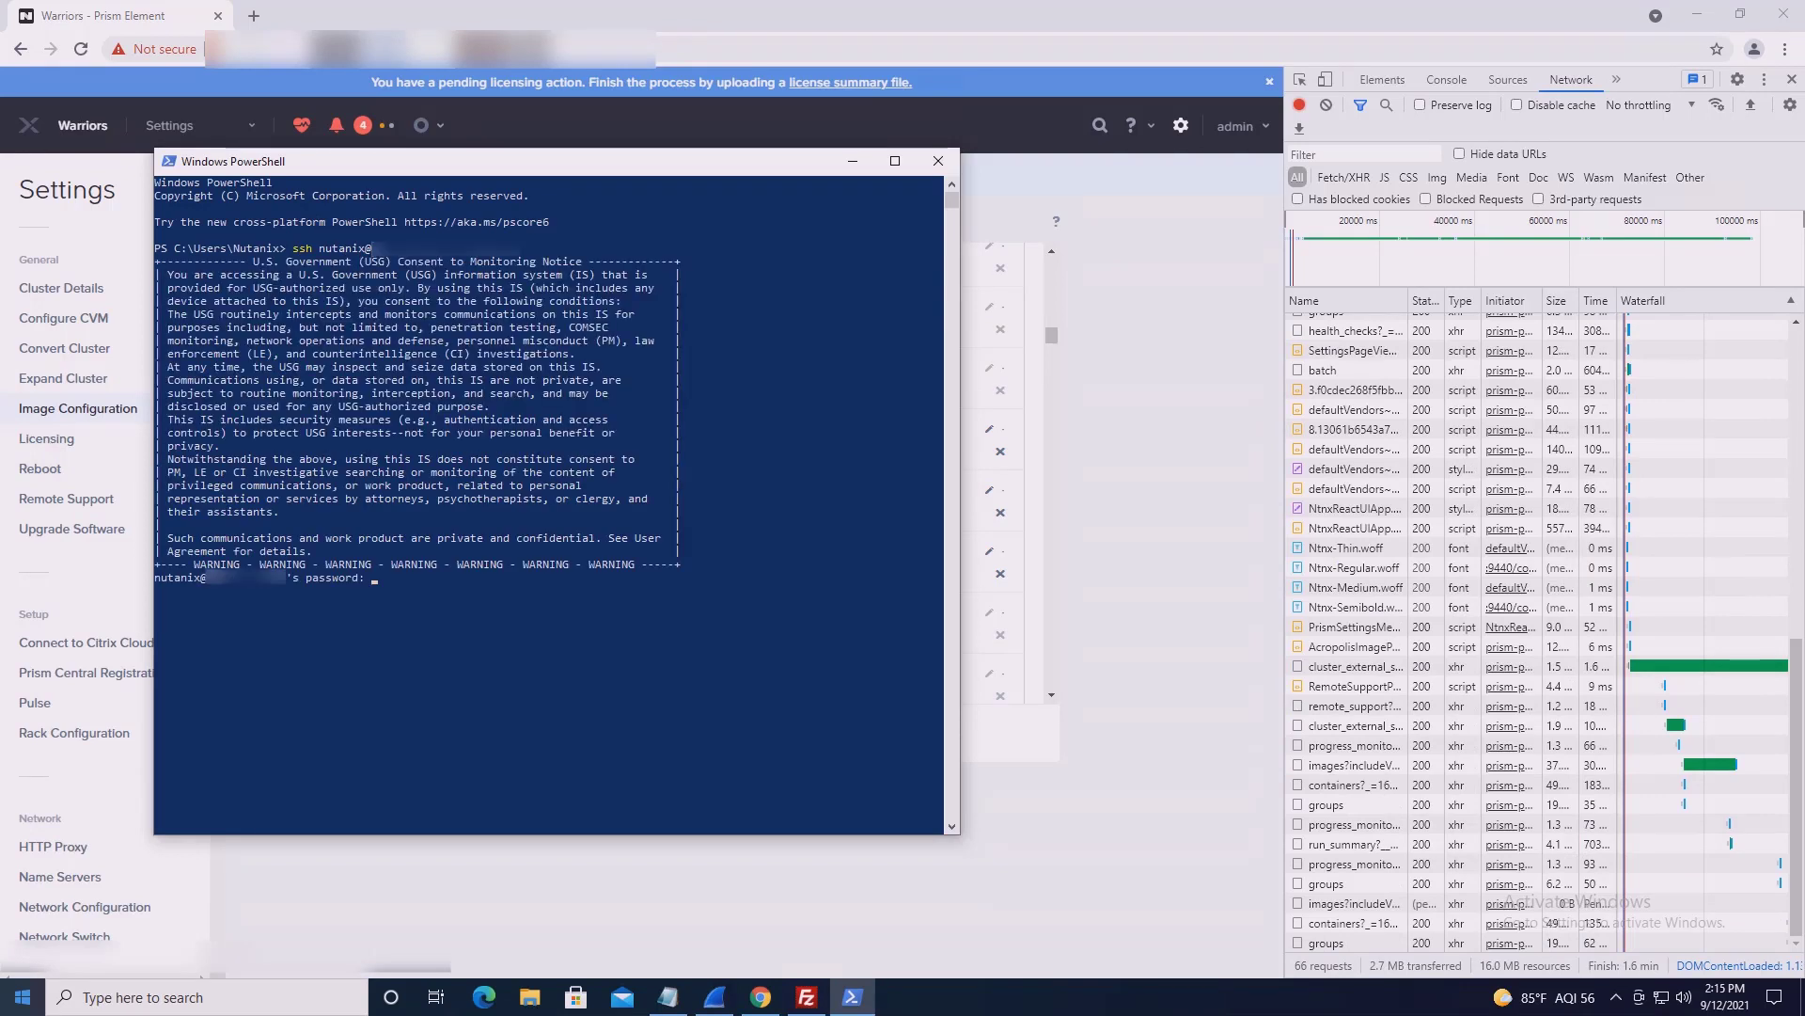
key("Return")
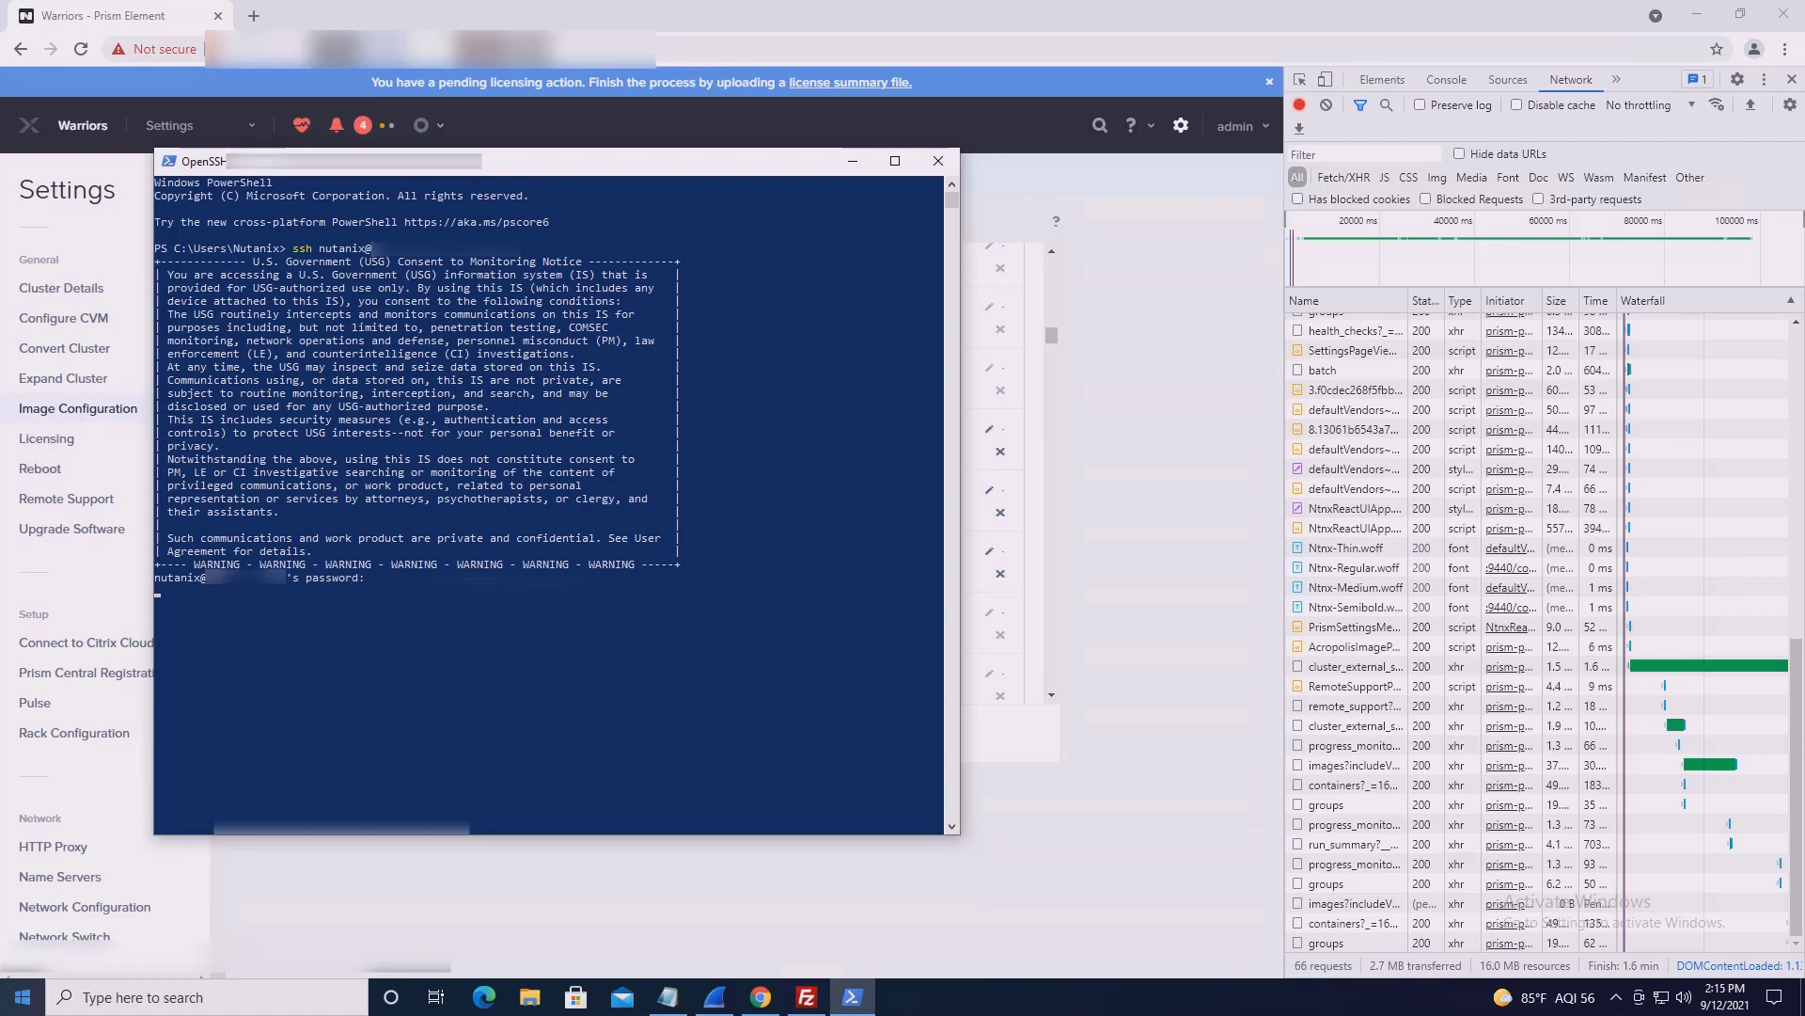
Step: Clear and maximize the terminal, then enter acli image.list | grep BH-Kemp-VLM
key("ctrl+l")
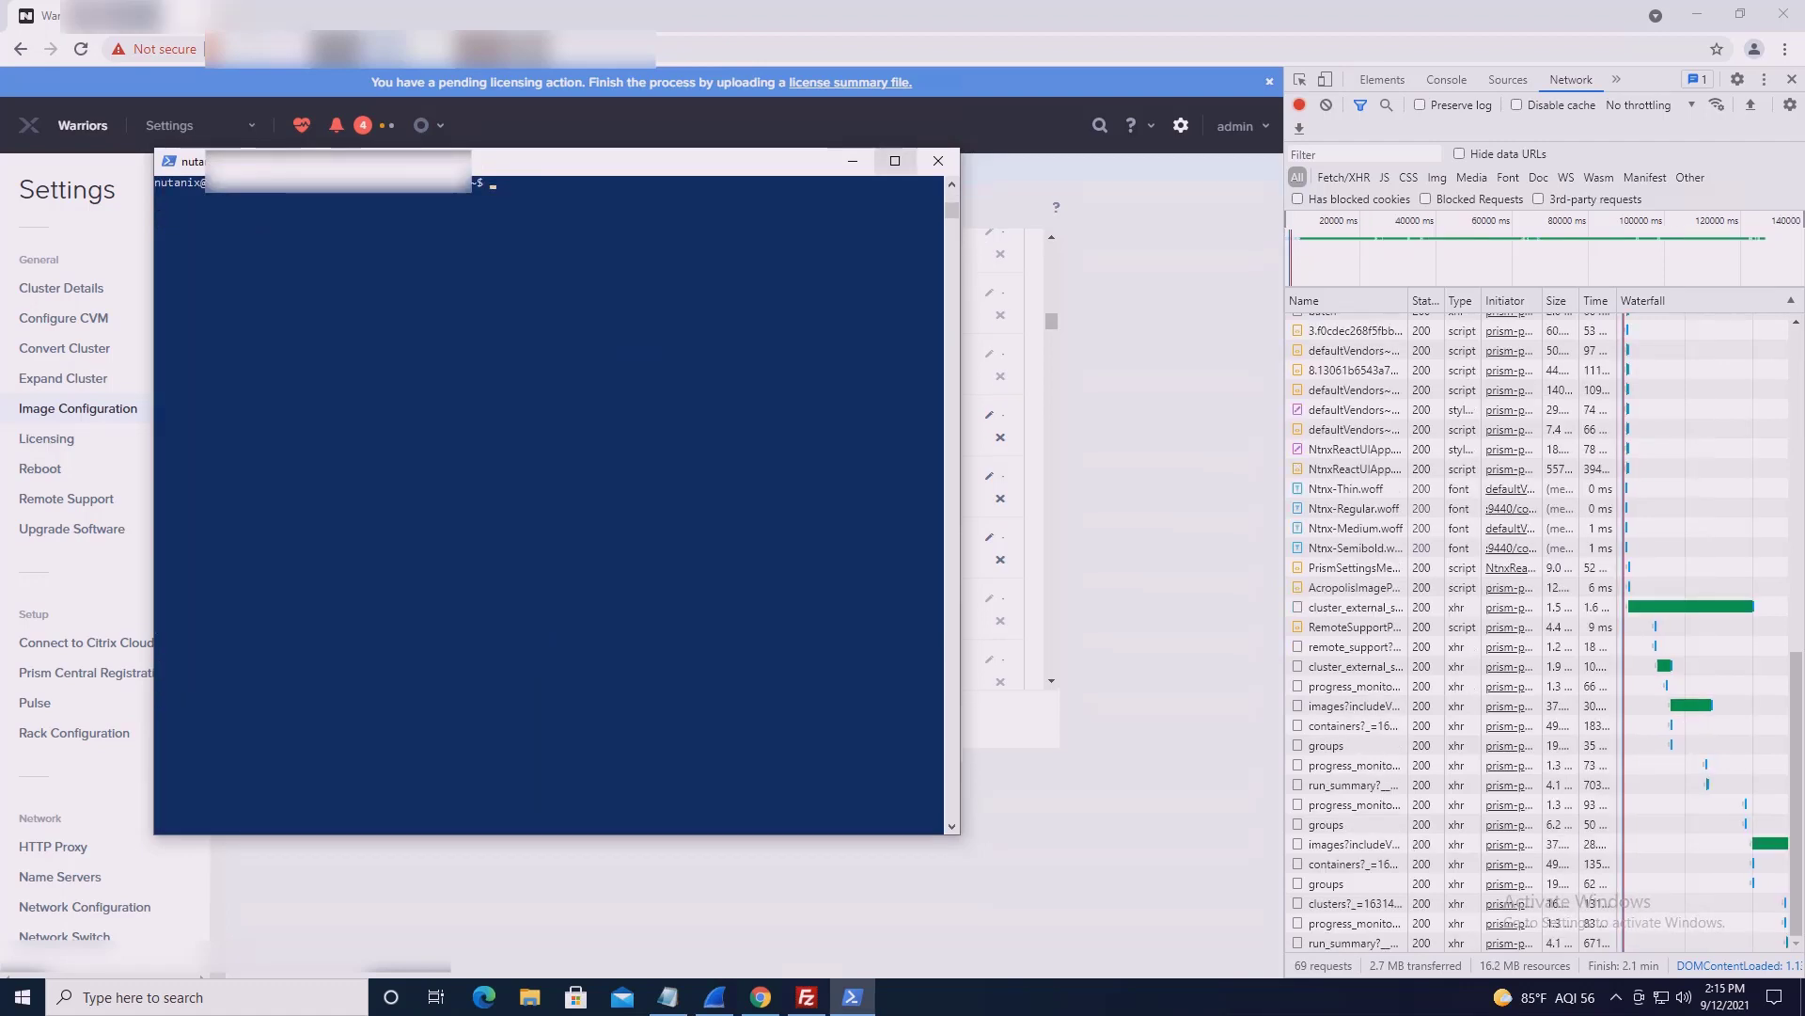
left_click(895, 161)
left_click(904, 291)
key("Escape")
type("a")
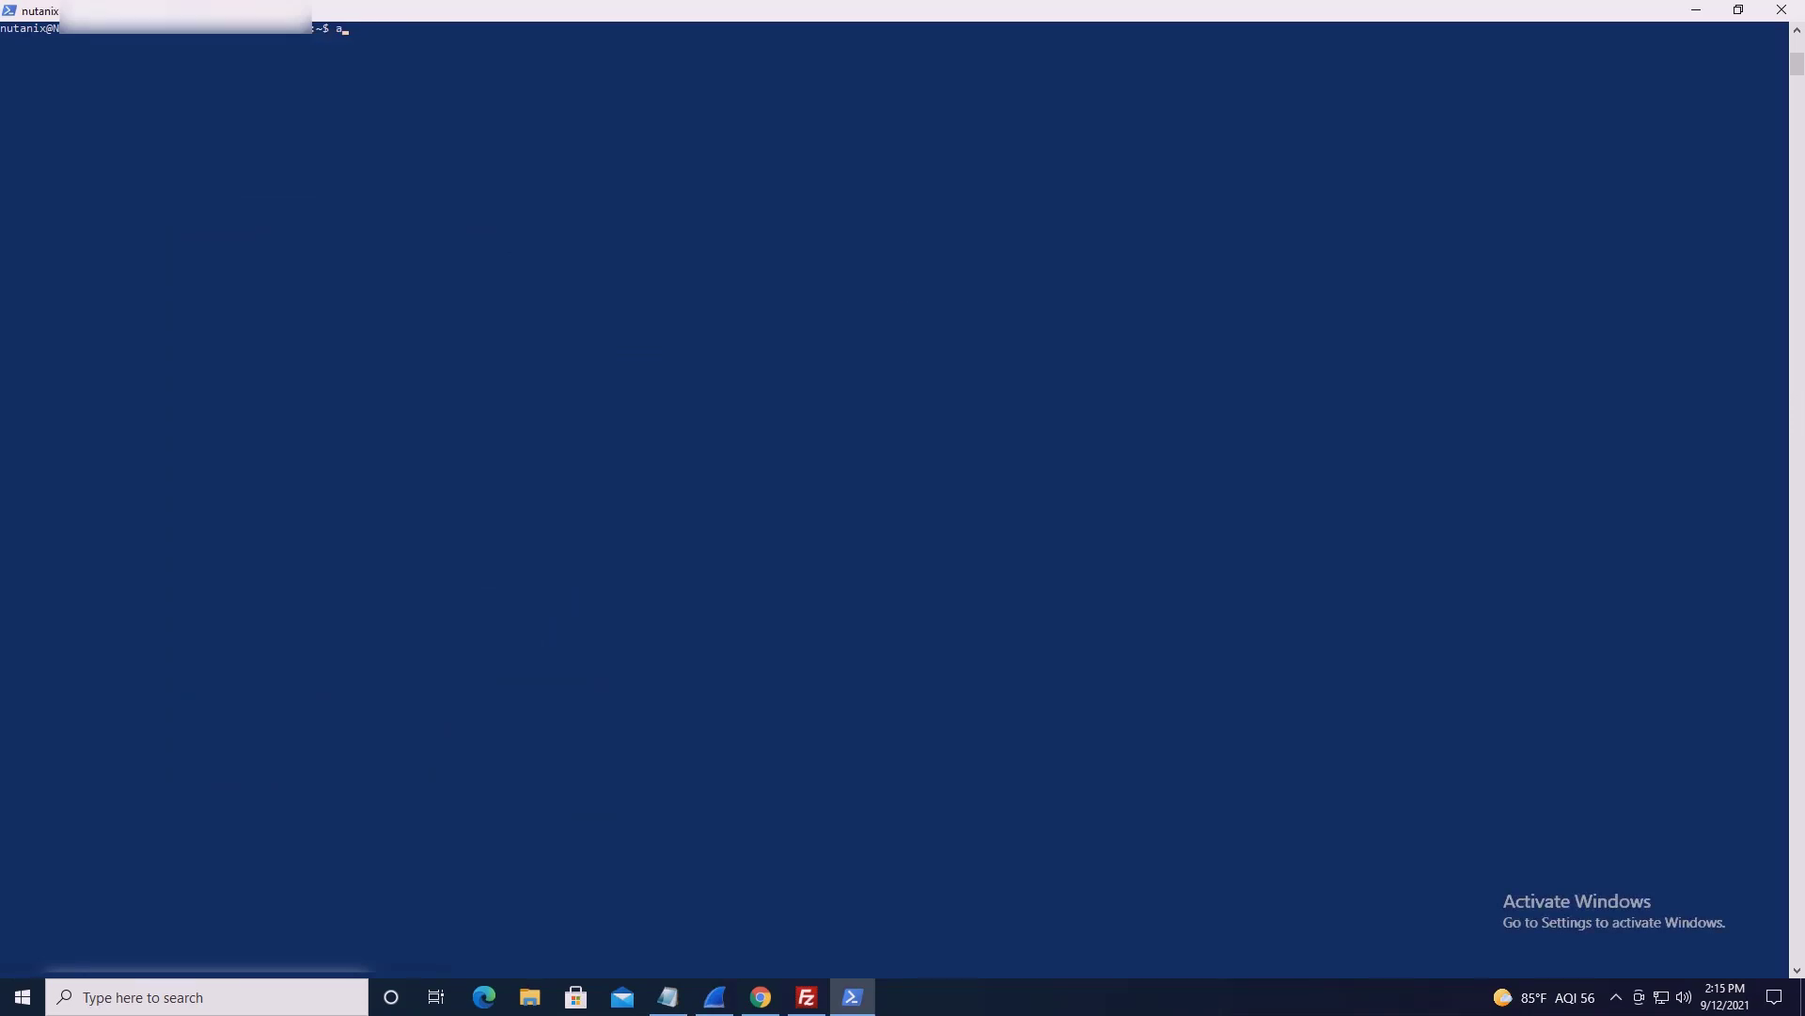
type("cli image.list | grep BH-Kemp-VLM")
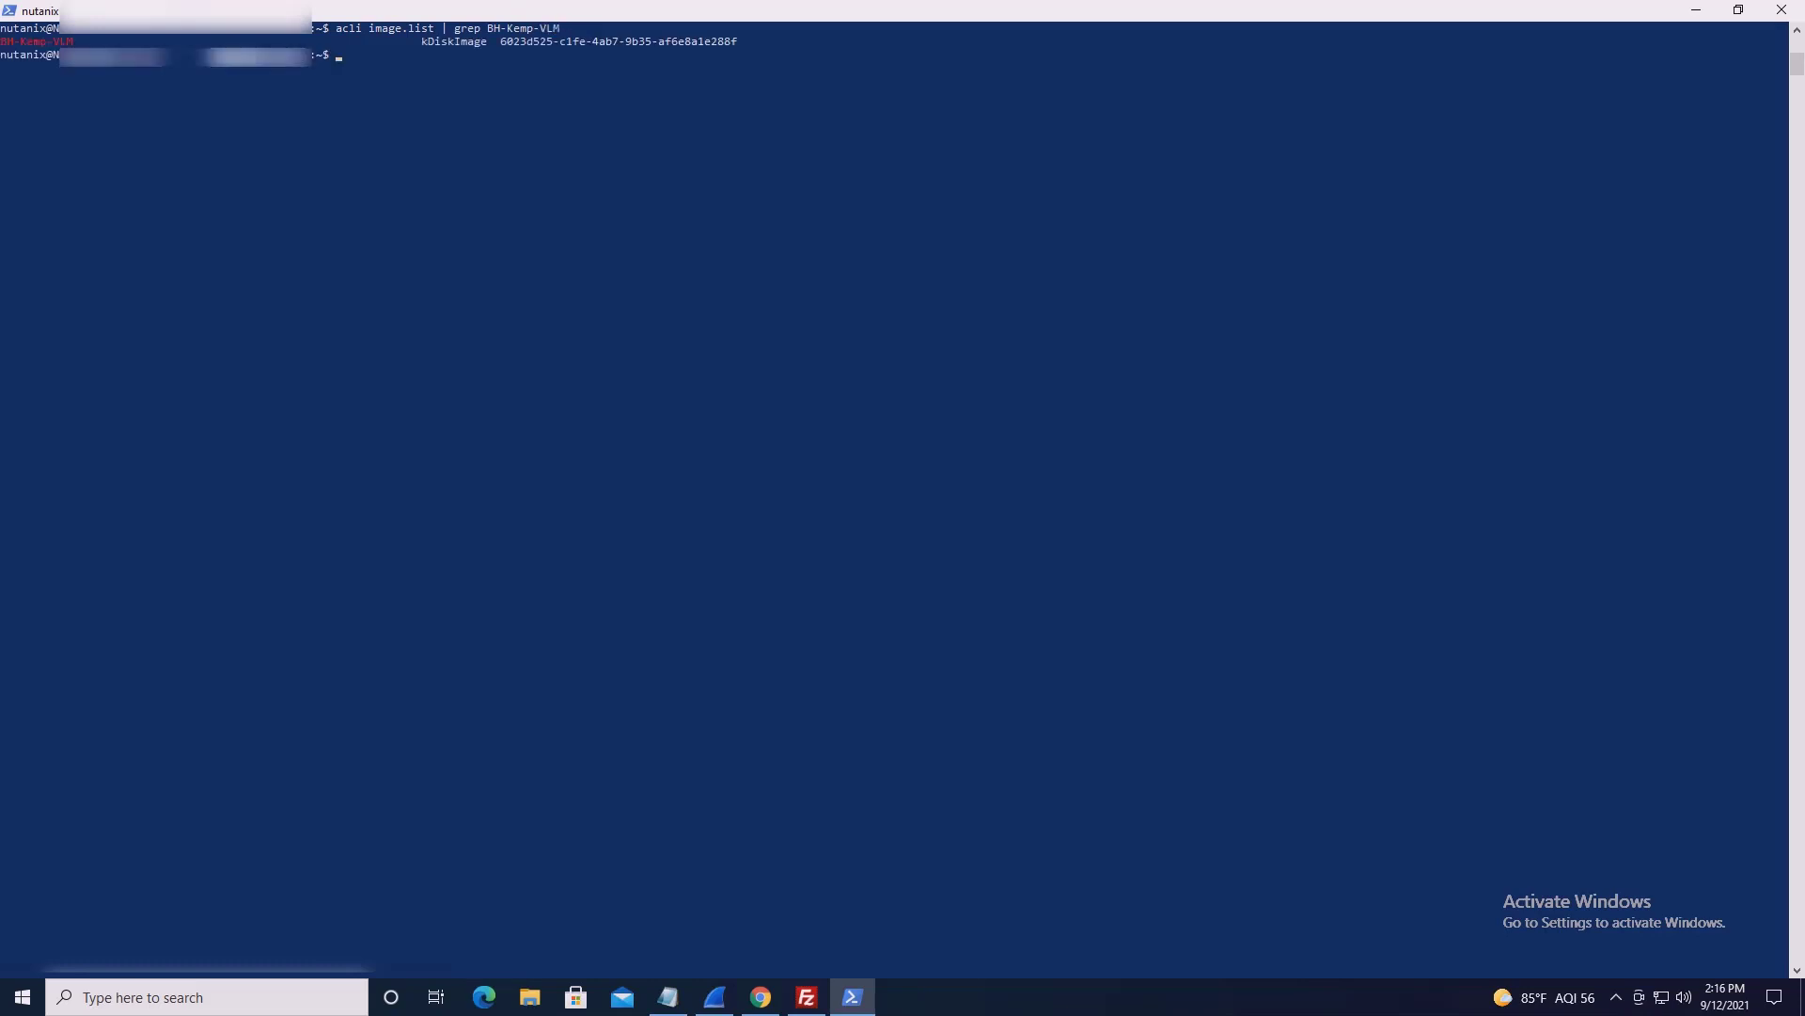
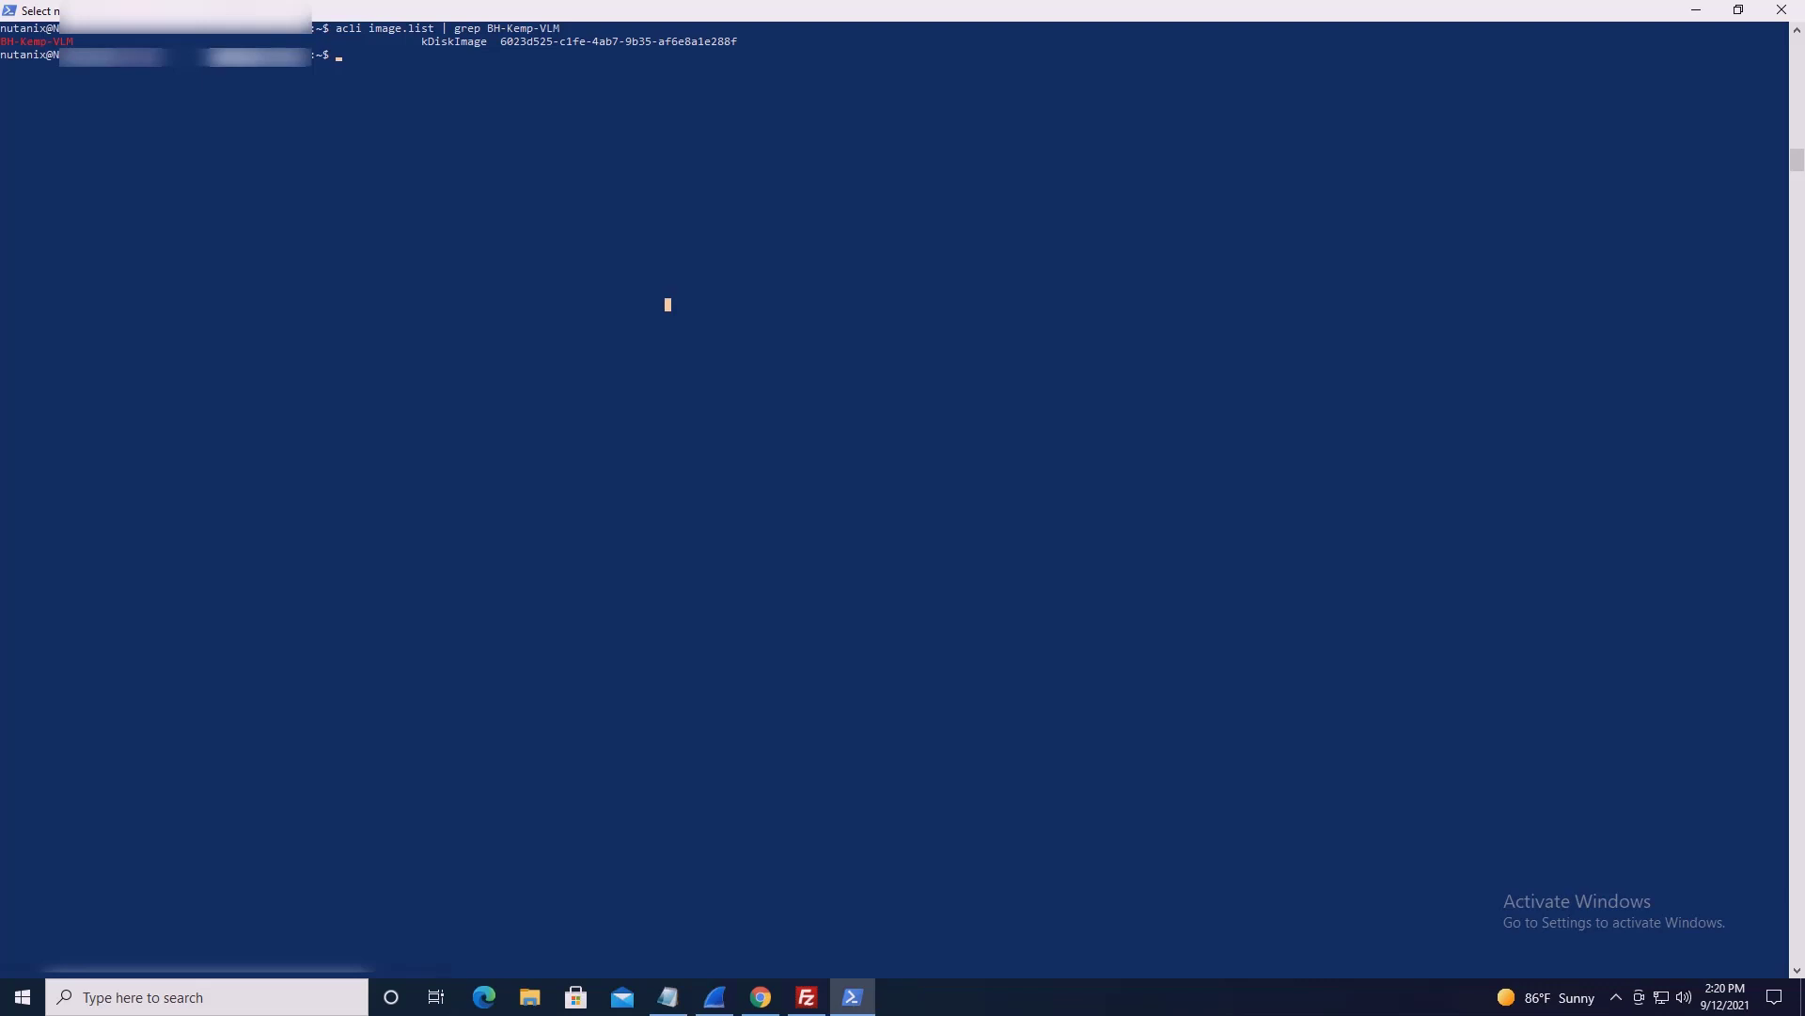
Step: Create the BH-Kemp-LoadMaster kDiskImage from the NFS source with acli, then list images matching BH-Kemp*
type("acli image.create BH-Kemp-LoadMaster source")
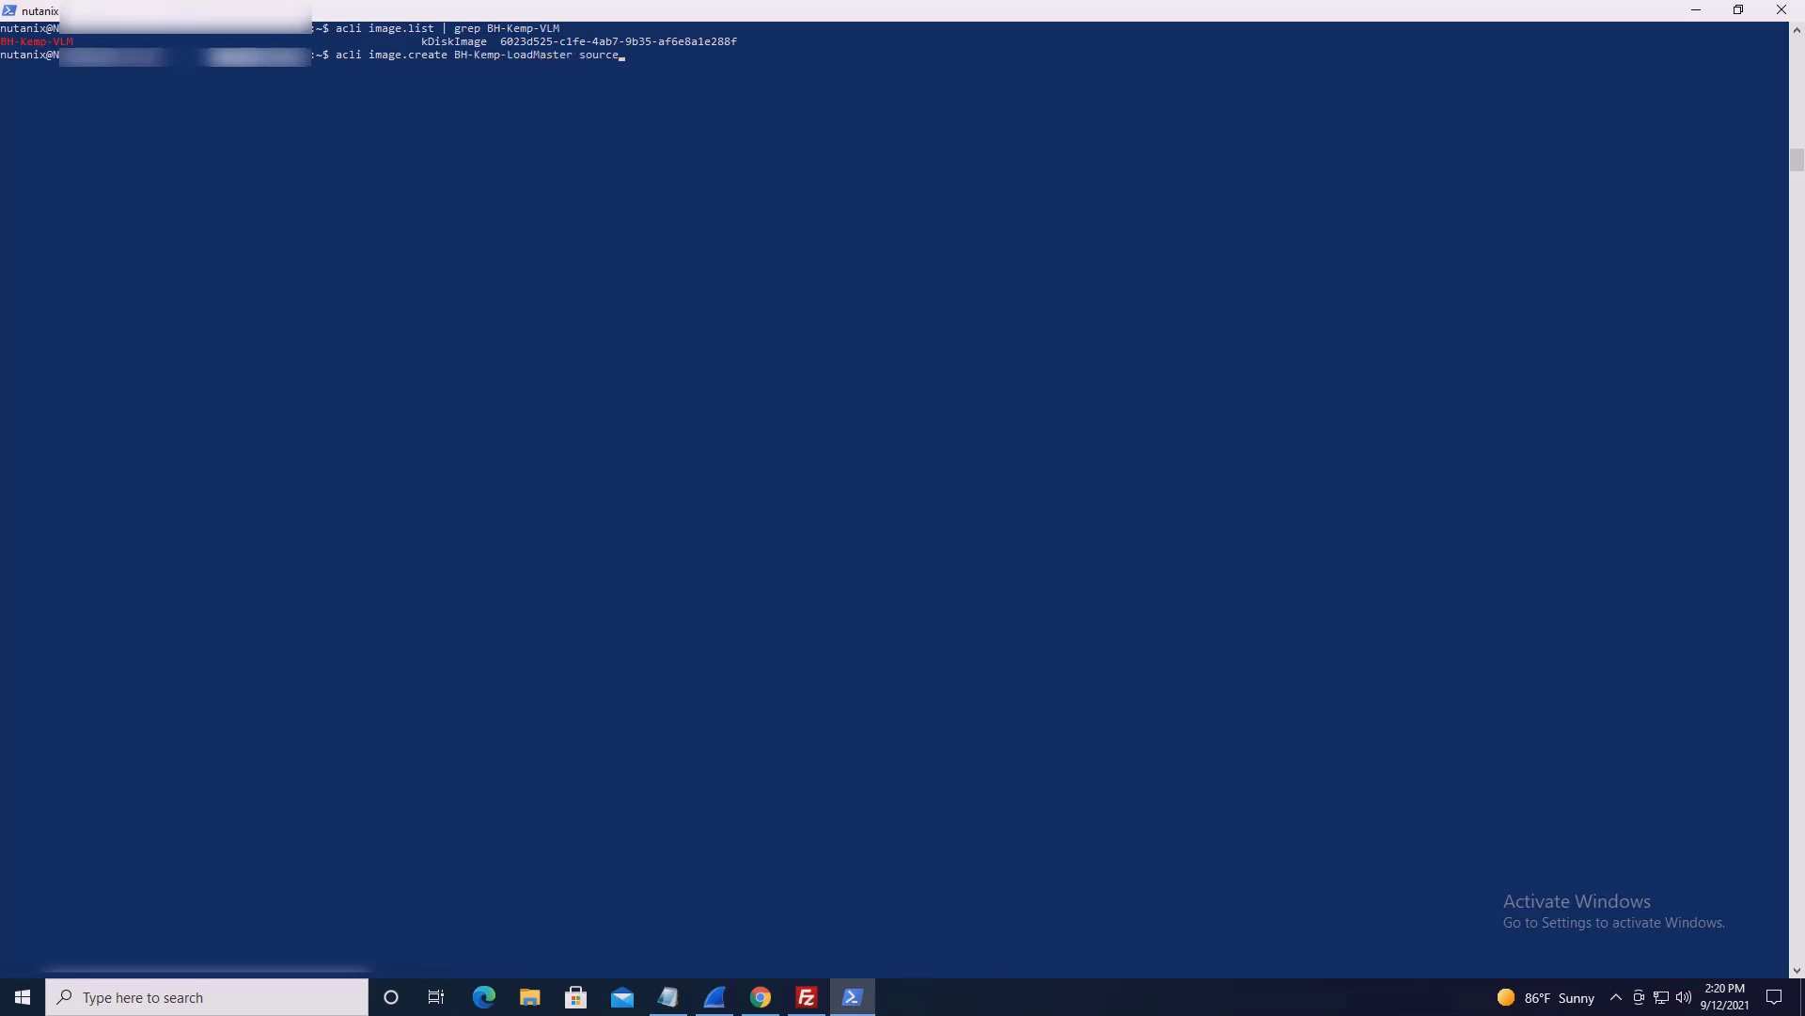
type("_url")
type("=nfs://1")
type("0.10.")
type("/")
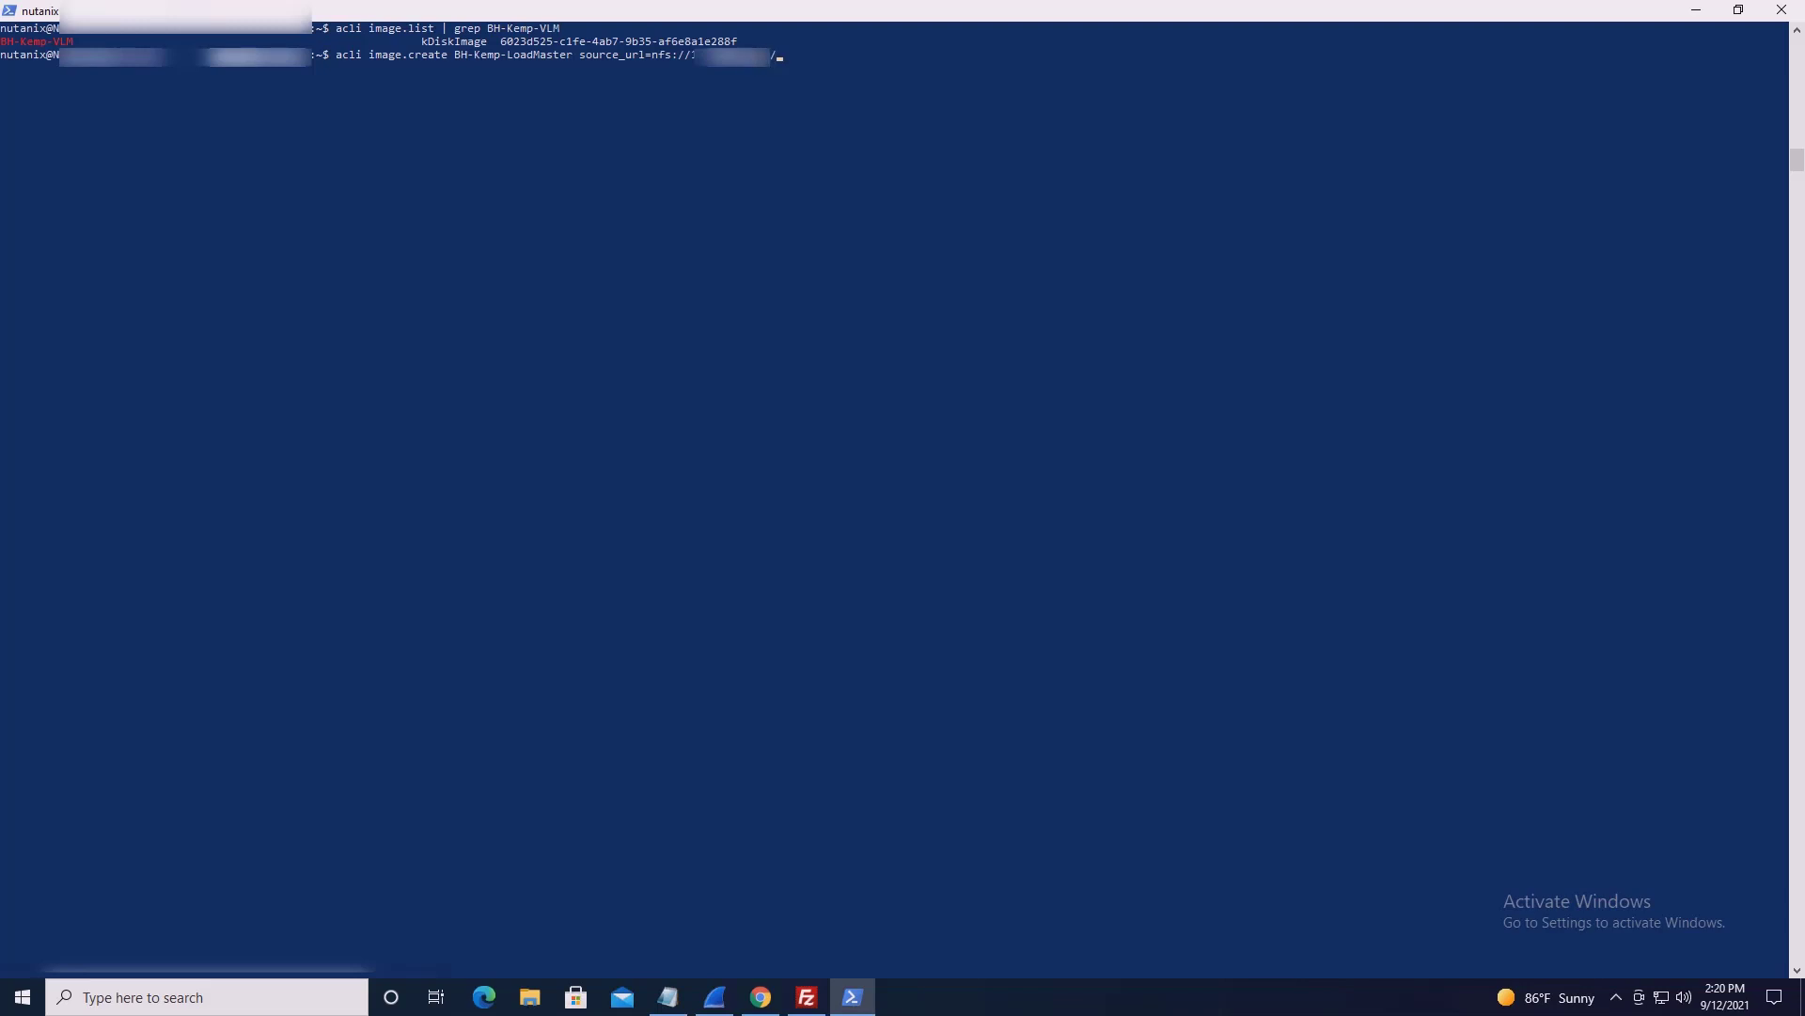
type("Brian-Container/LoadMaster container=")
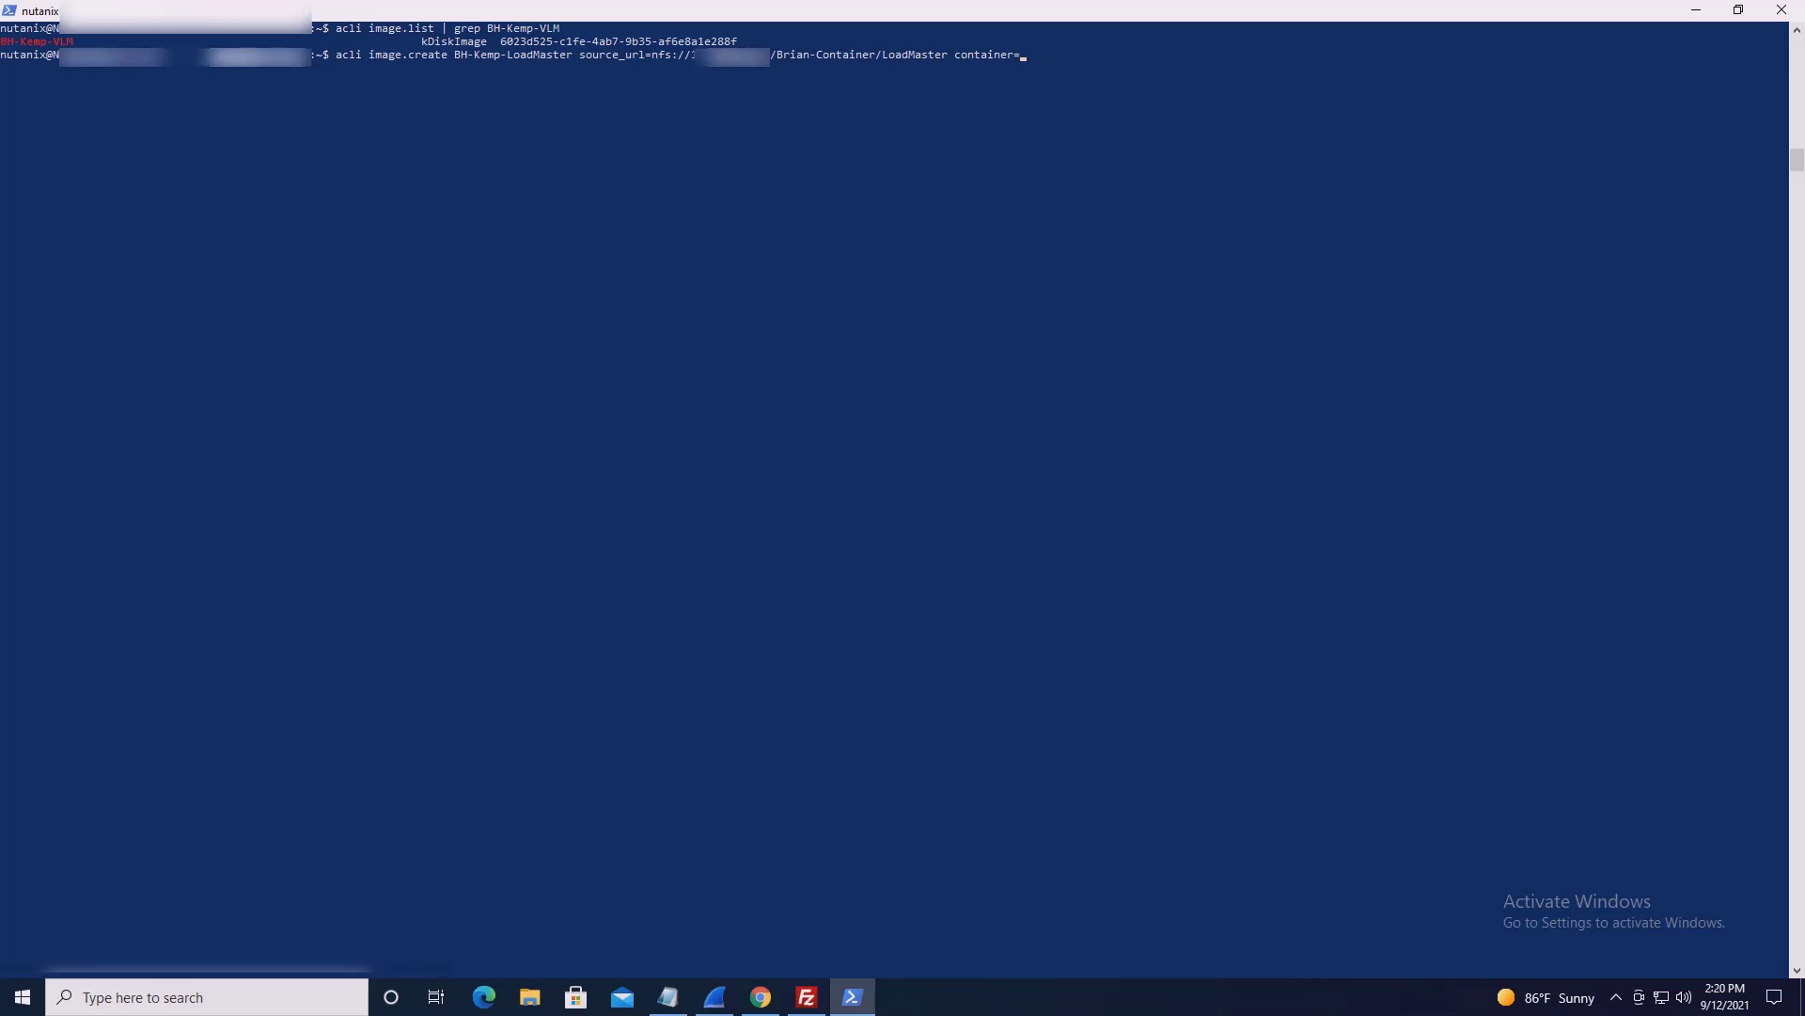
type("Brian-Container image_type=kDiskImage")
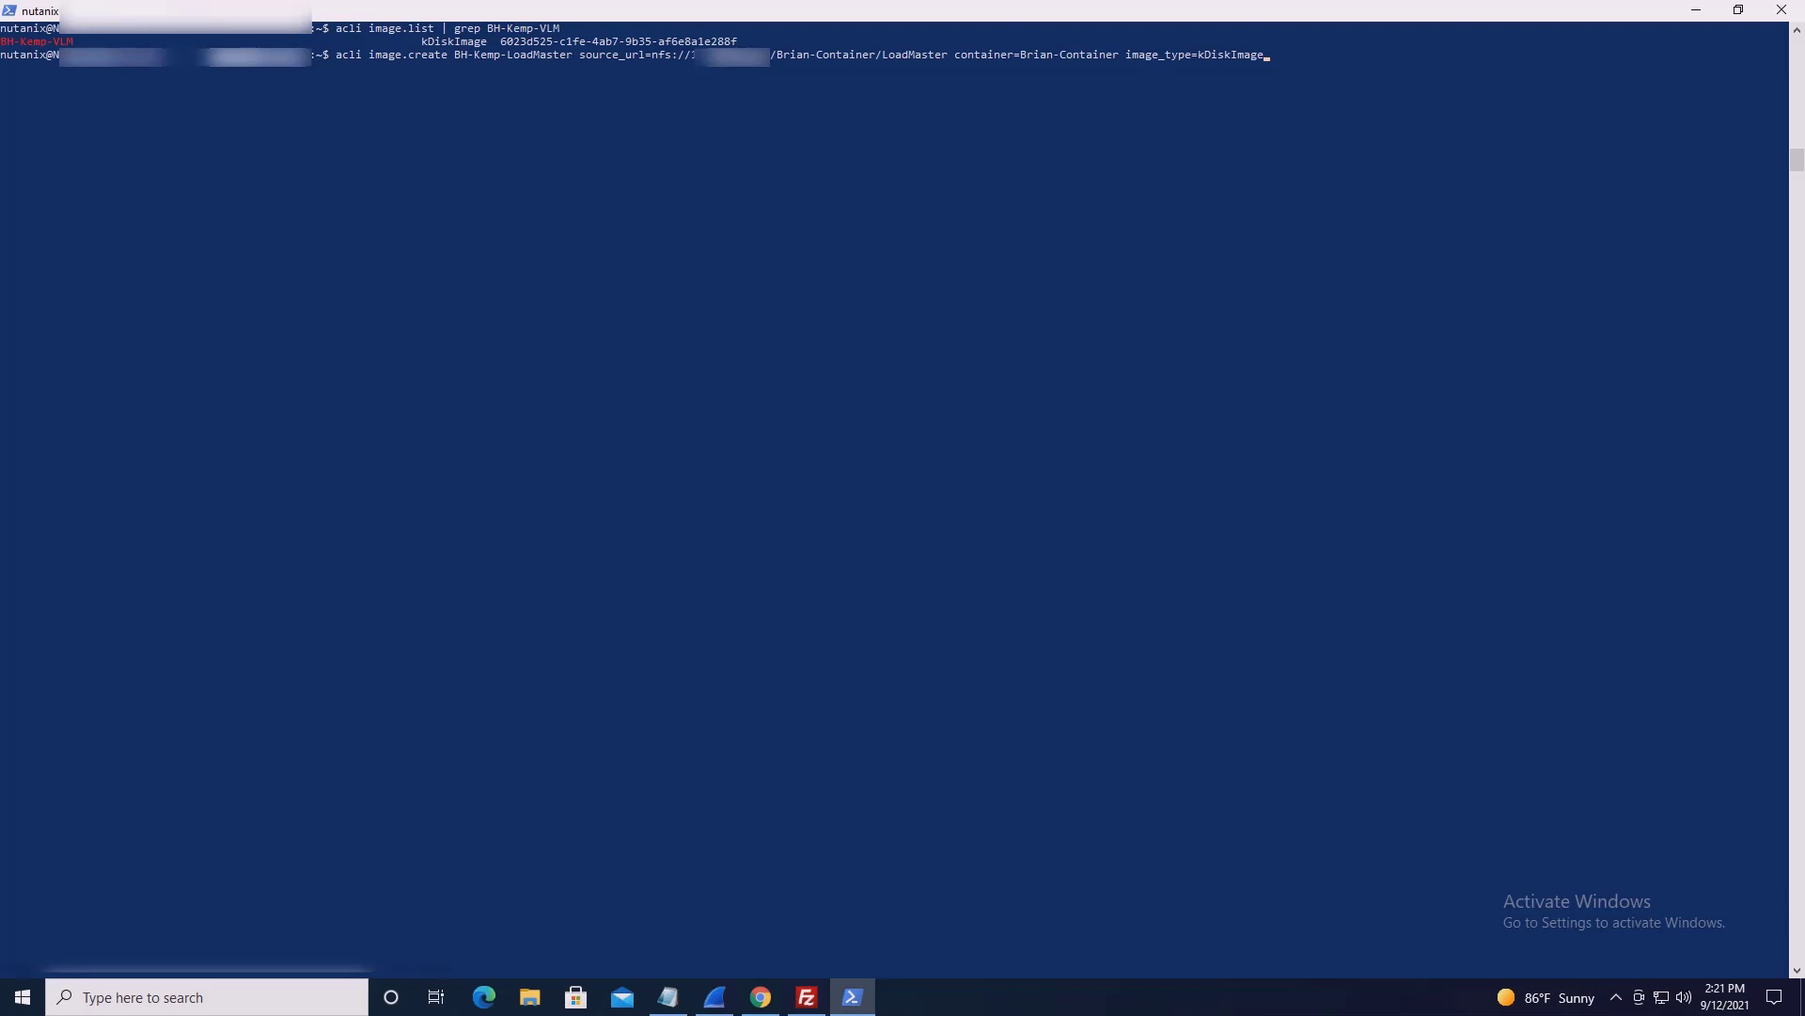
key("Return")
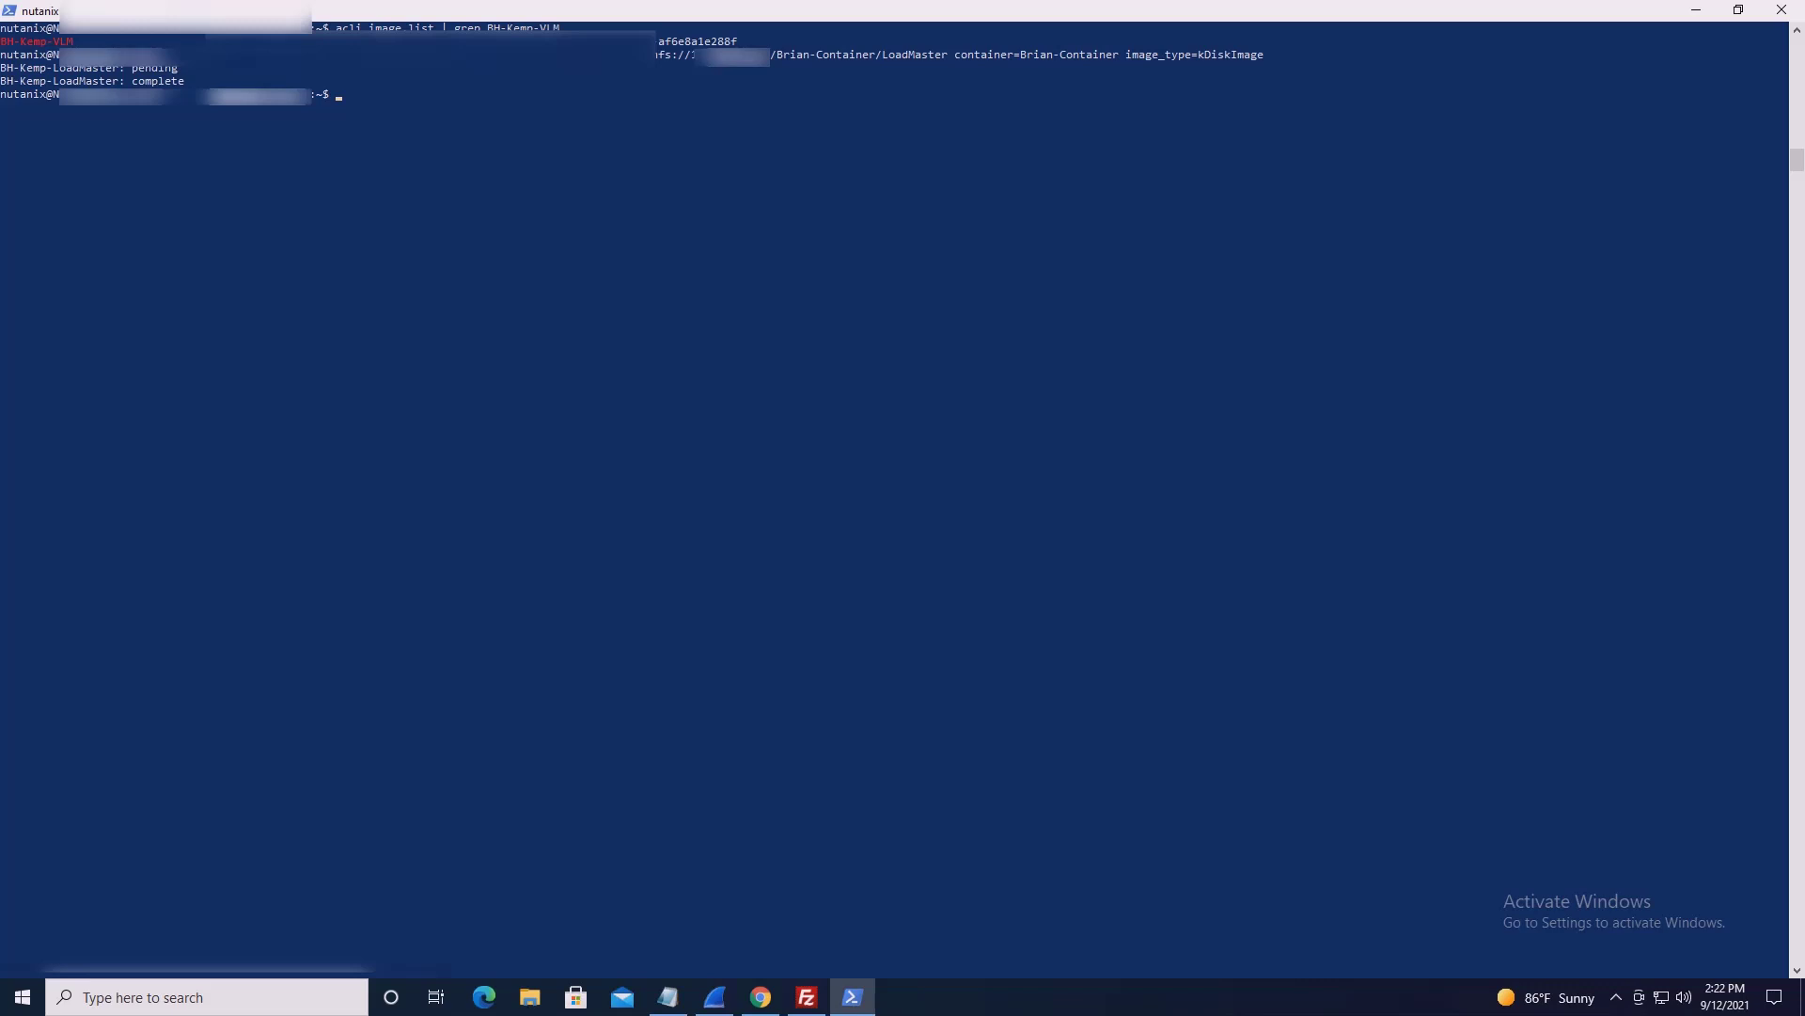
key("Up")
key("Up")
key("BackSpace")
key("BackSpace")
key("BackSpace")
type("*")
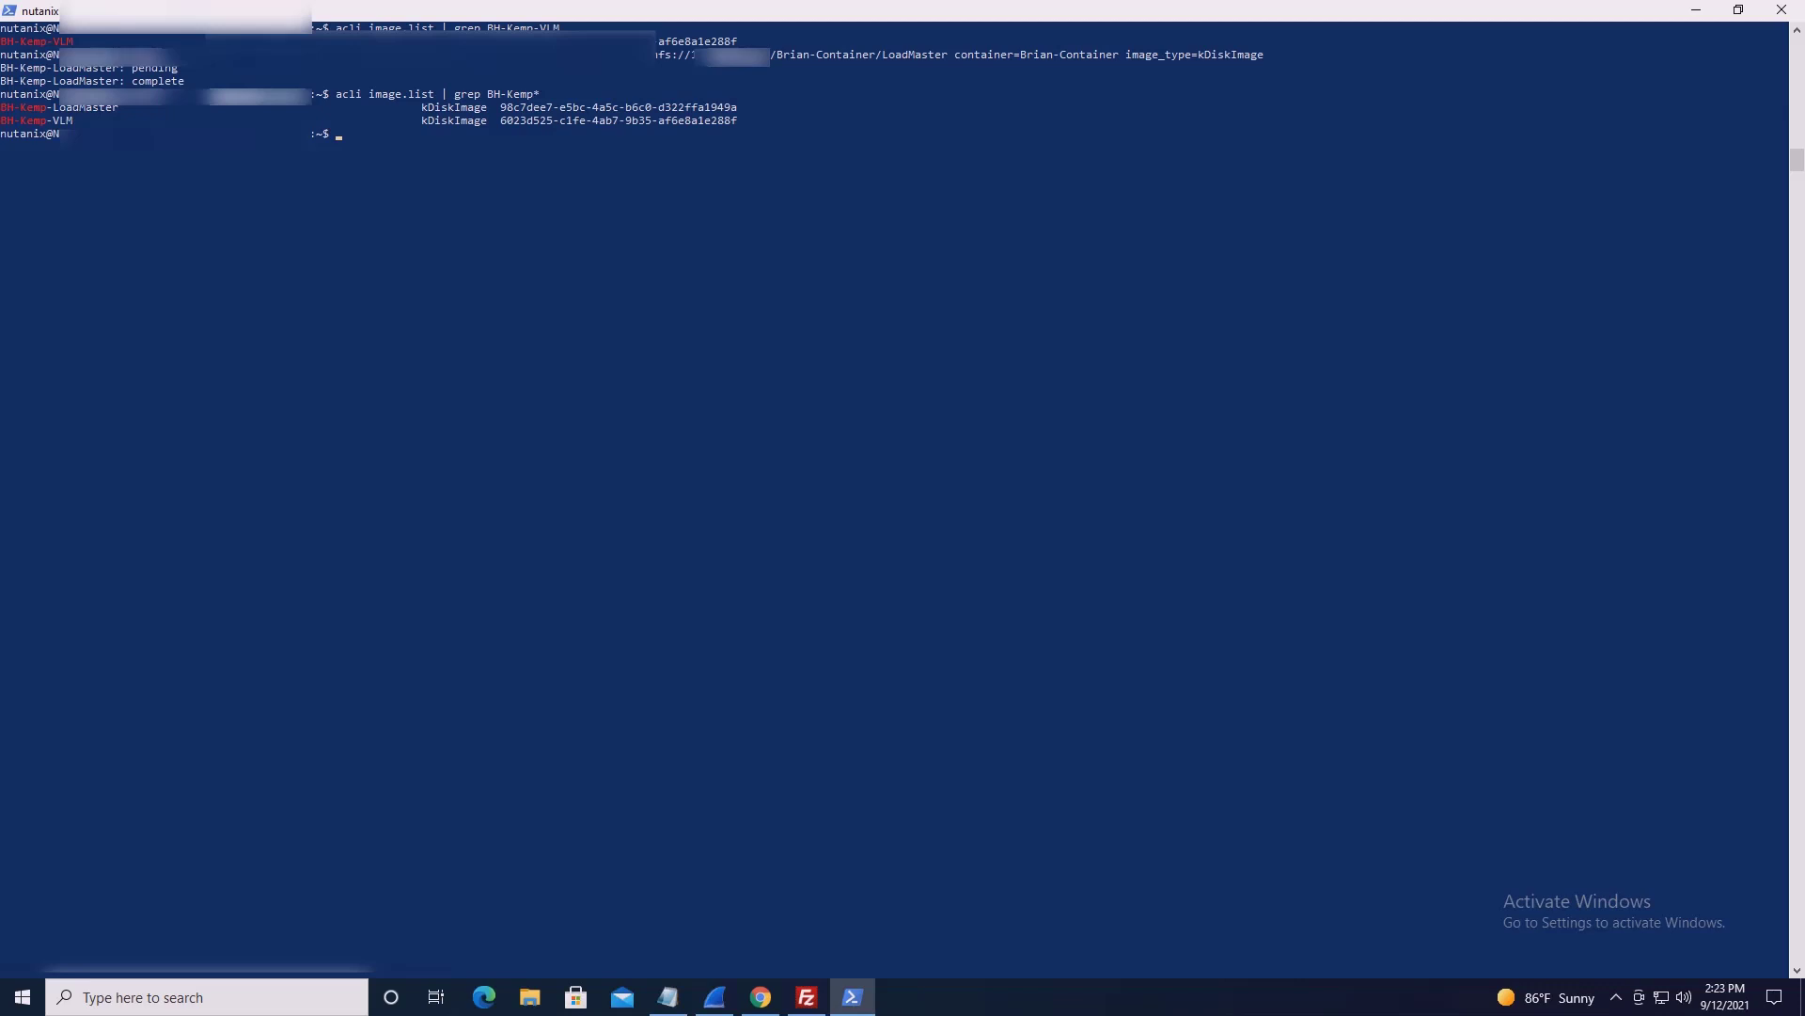
Step: Reload Image Configuration to confirm BH-Kemp-LoadMaster and BH-Kemp-VLM are active 16 GiB images, then close DevTools
left_click(760, 996)
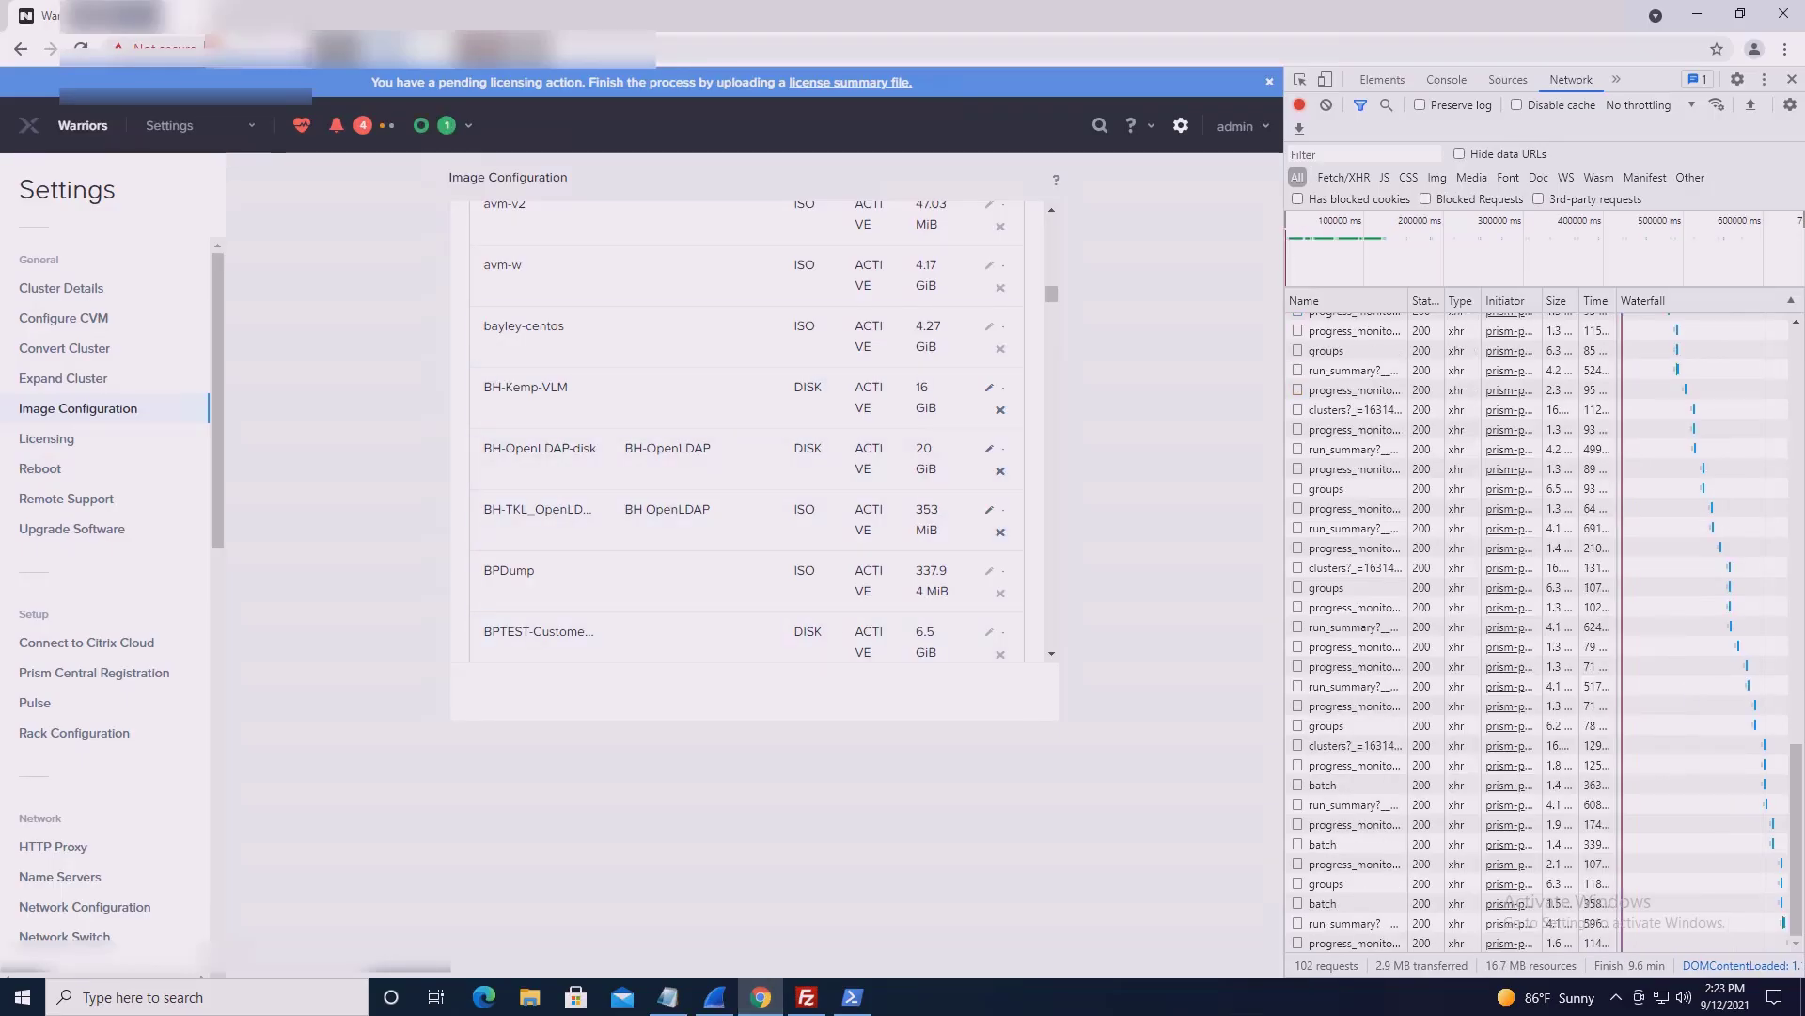
key("F5")
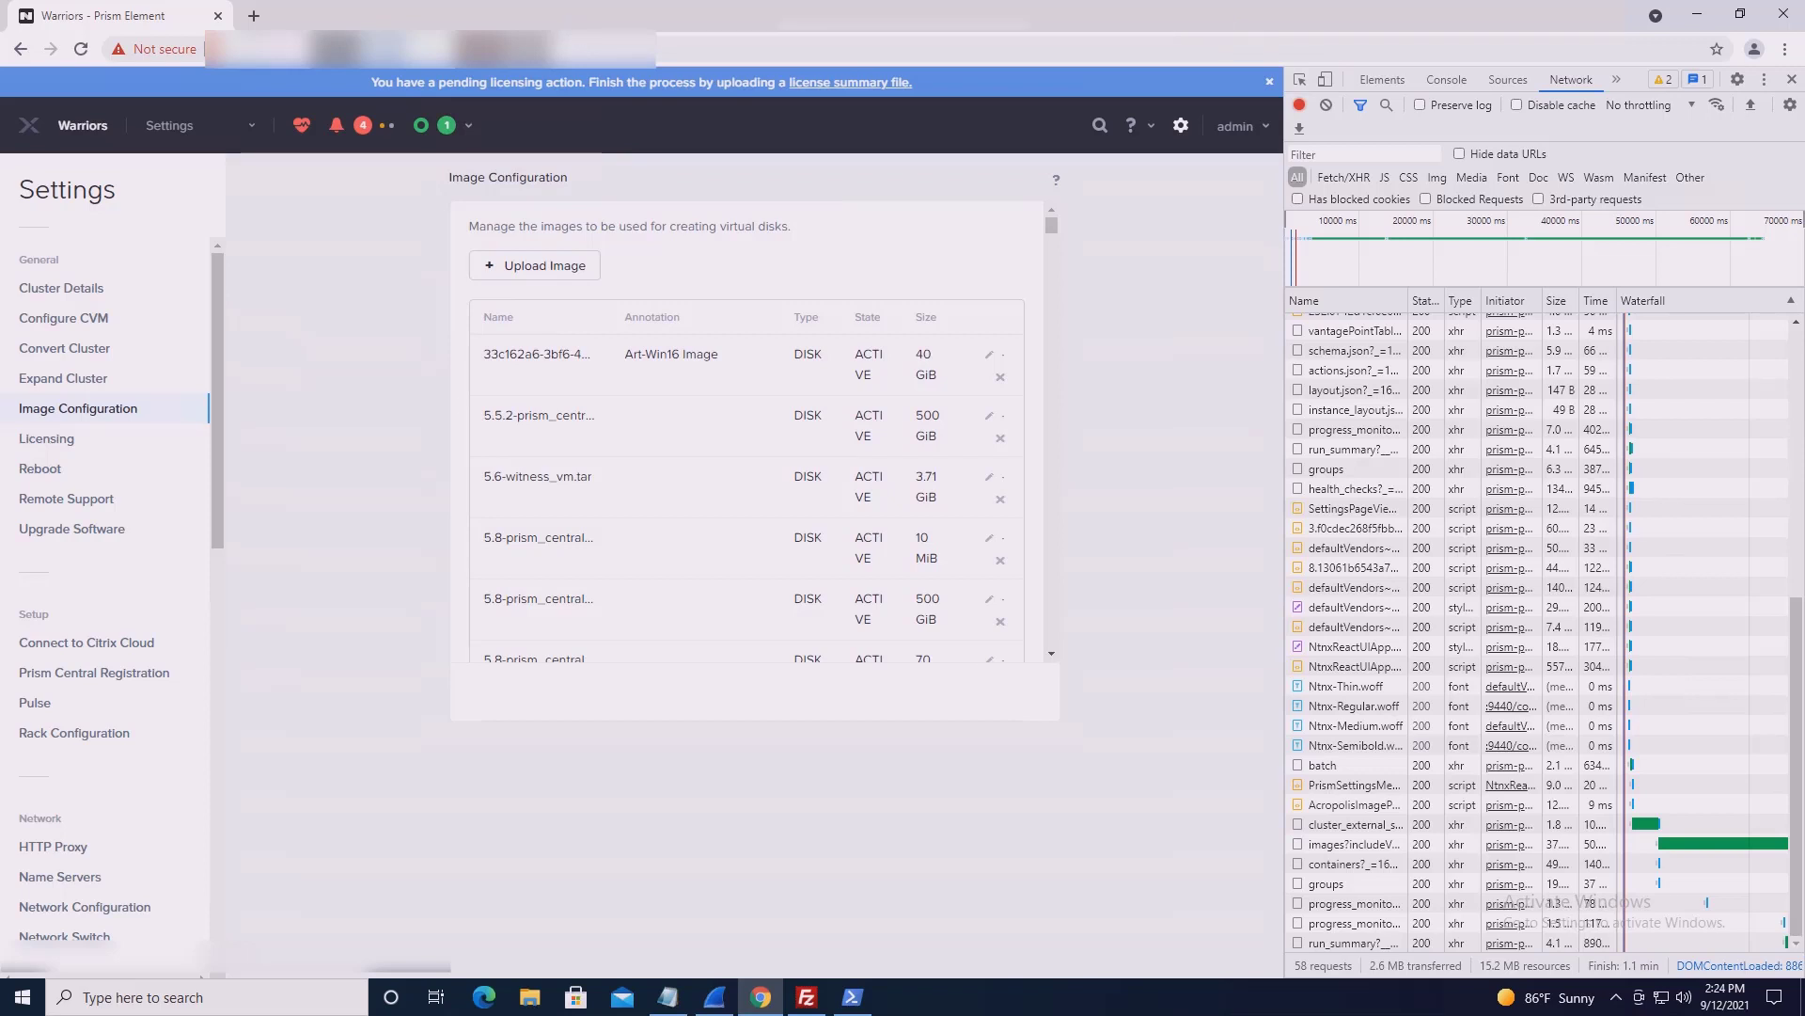
scroll(748, 470, "down", 10)
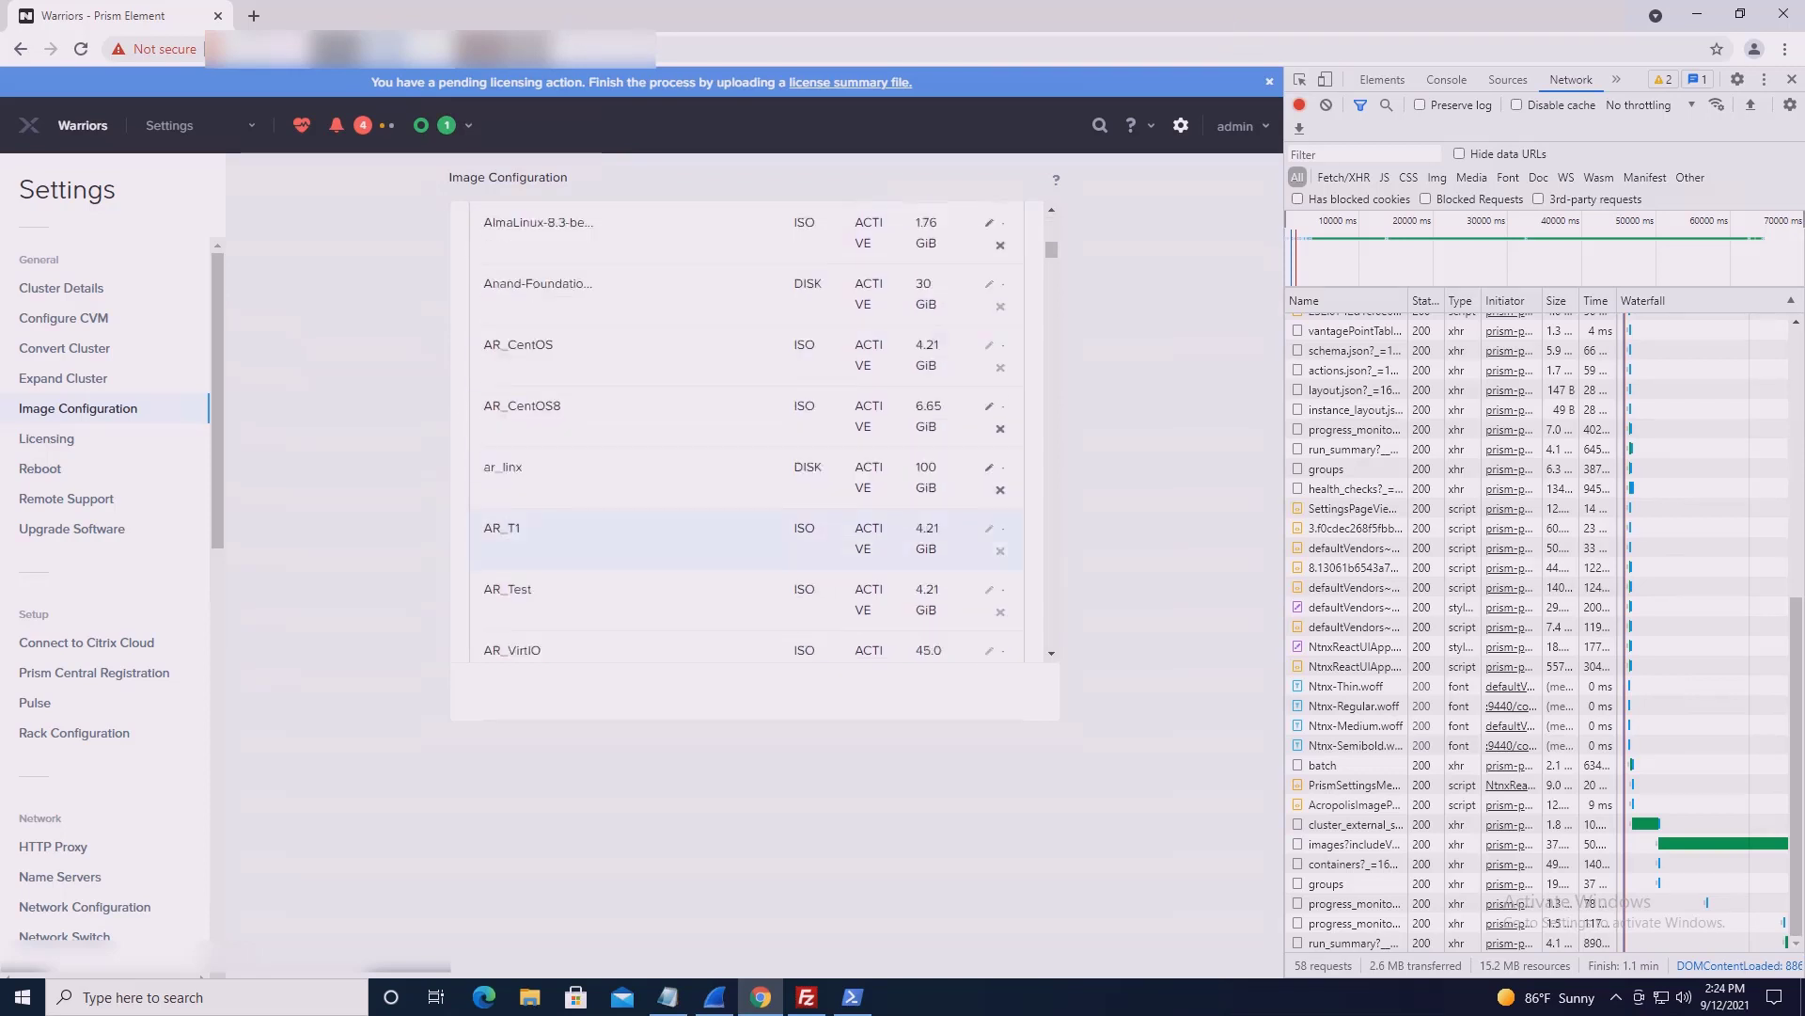
scroll(747, 433, "down", 10)
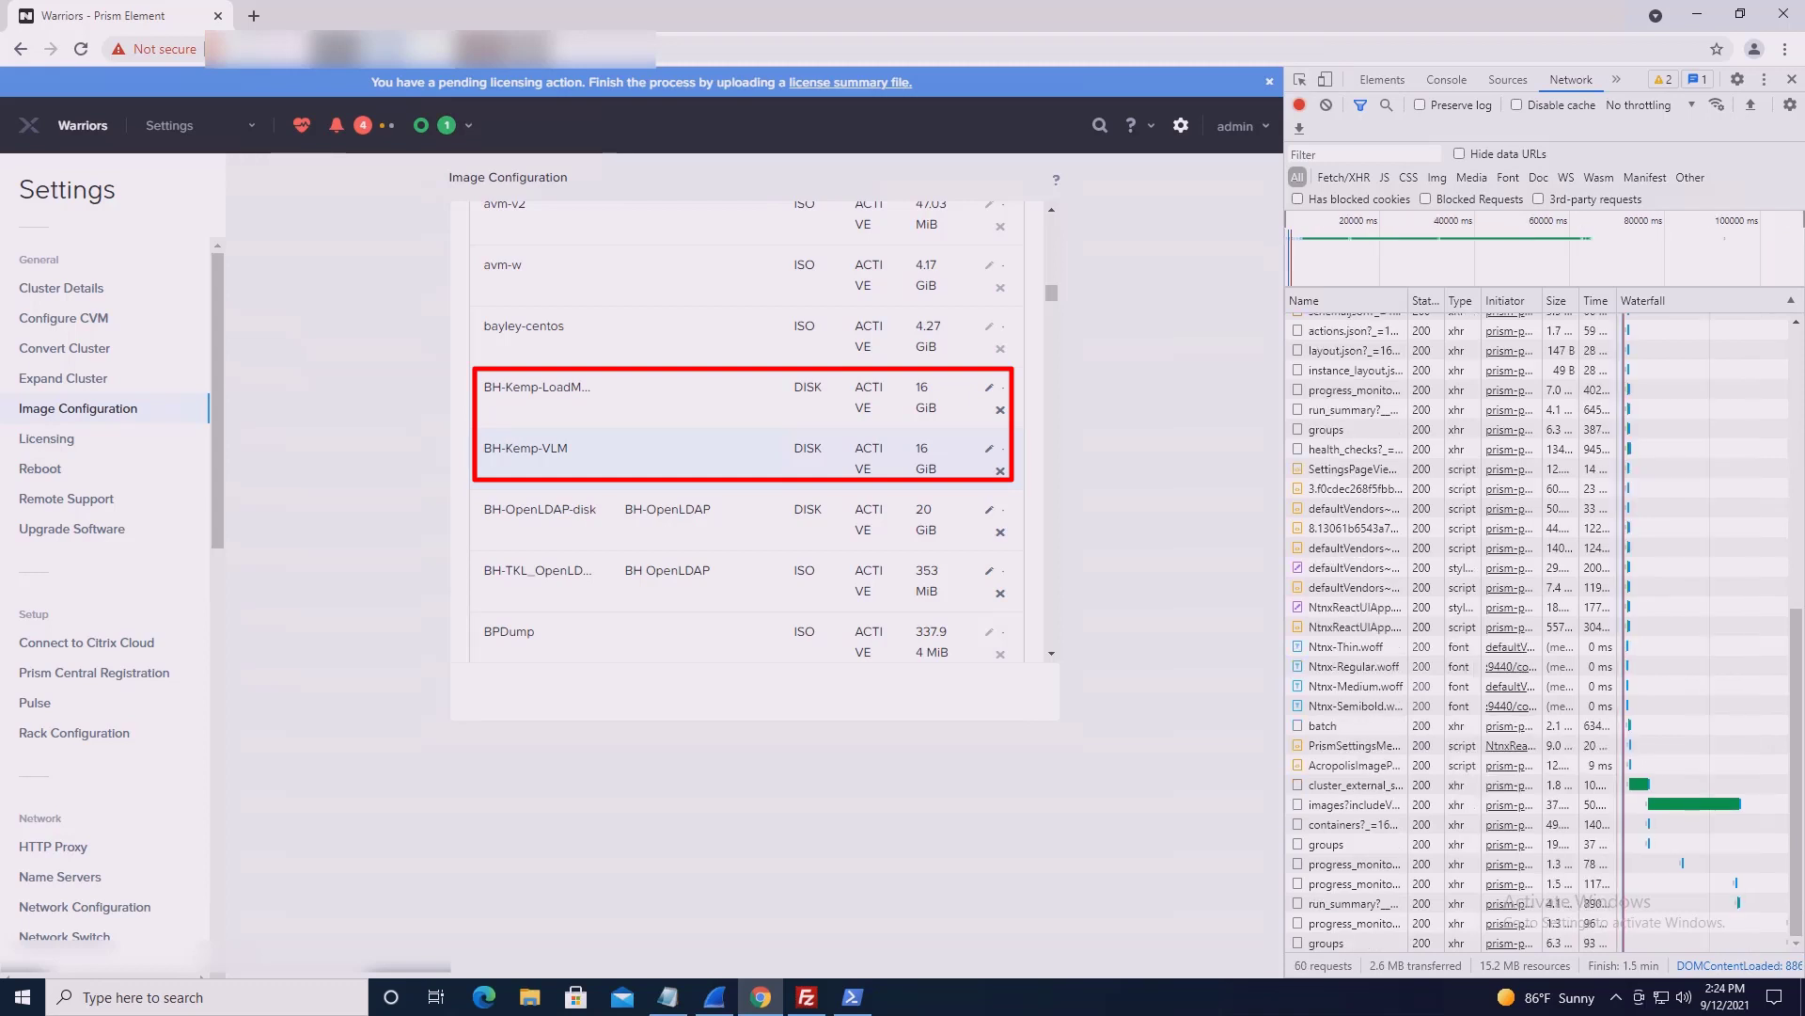
key("ctrl+e")
key("F12")
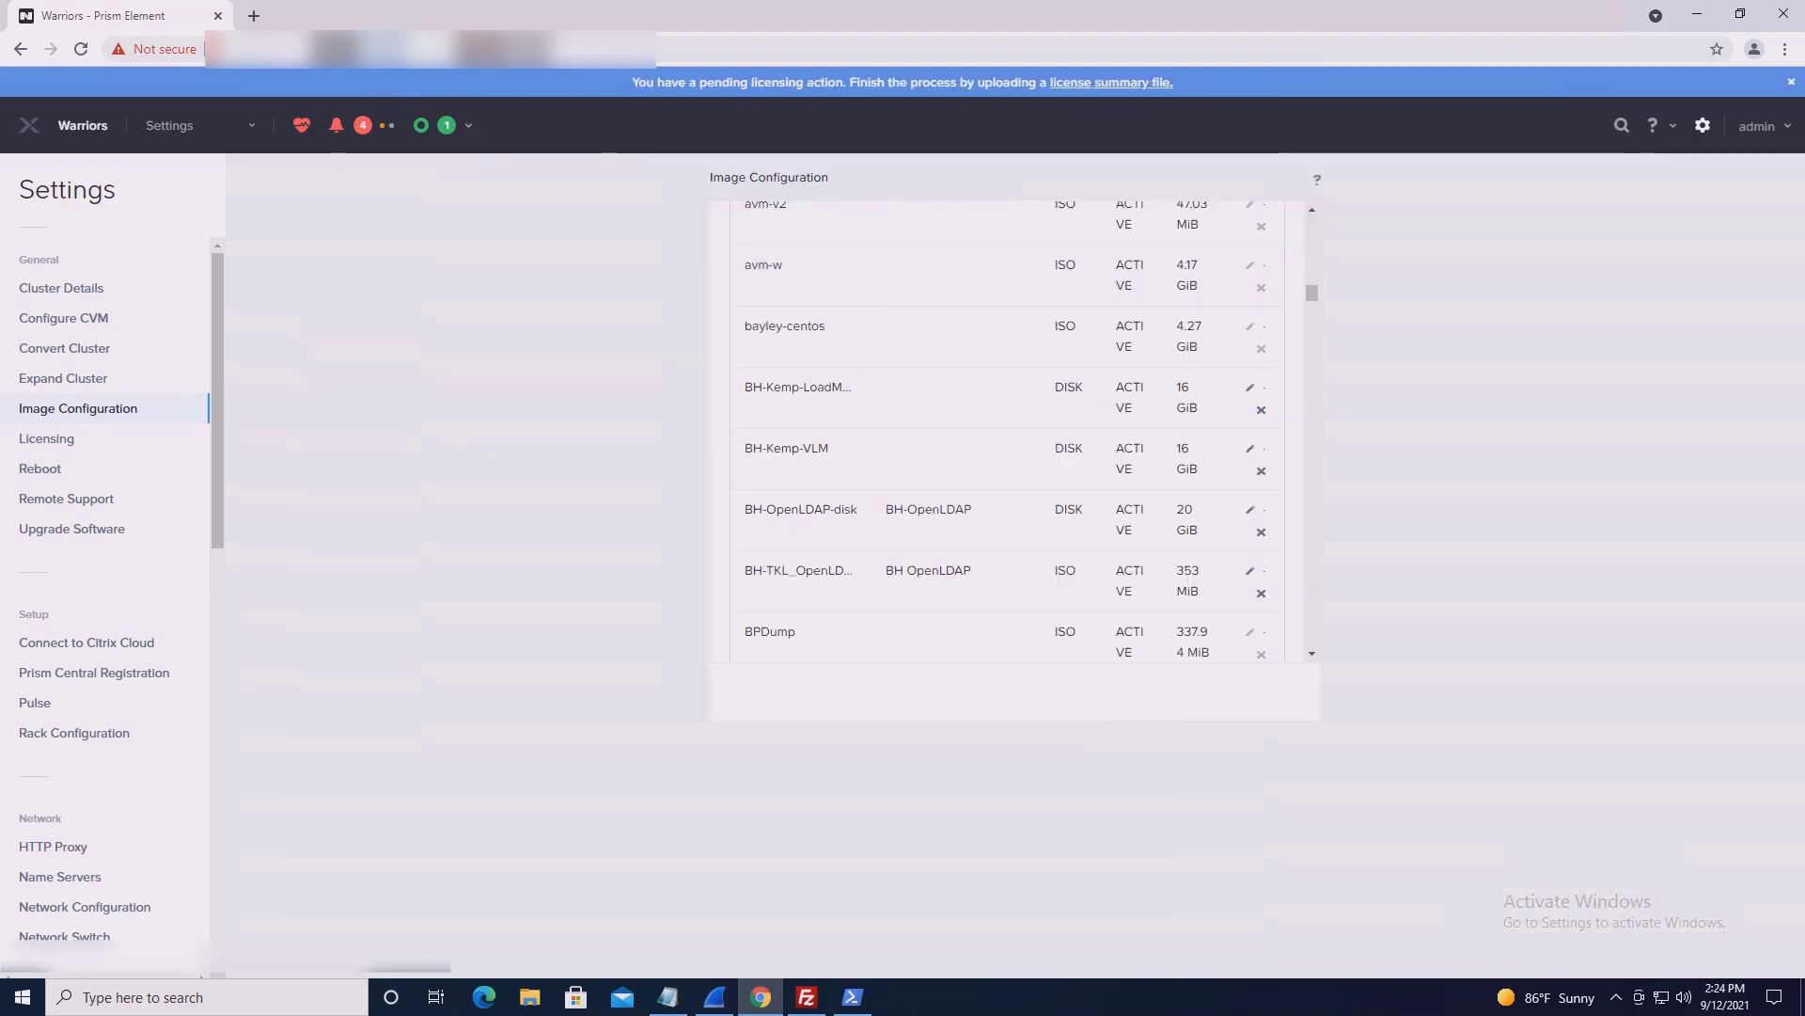
Step: Show the VMs as a table and filter it by 'BH'
left_click(169, 125)
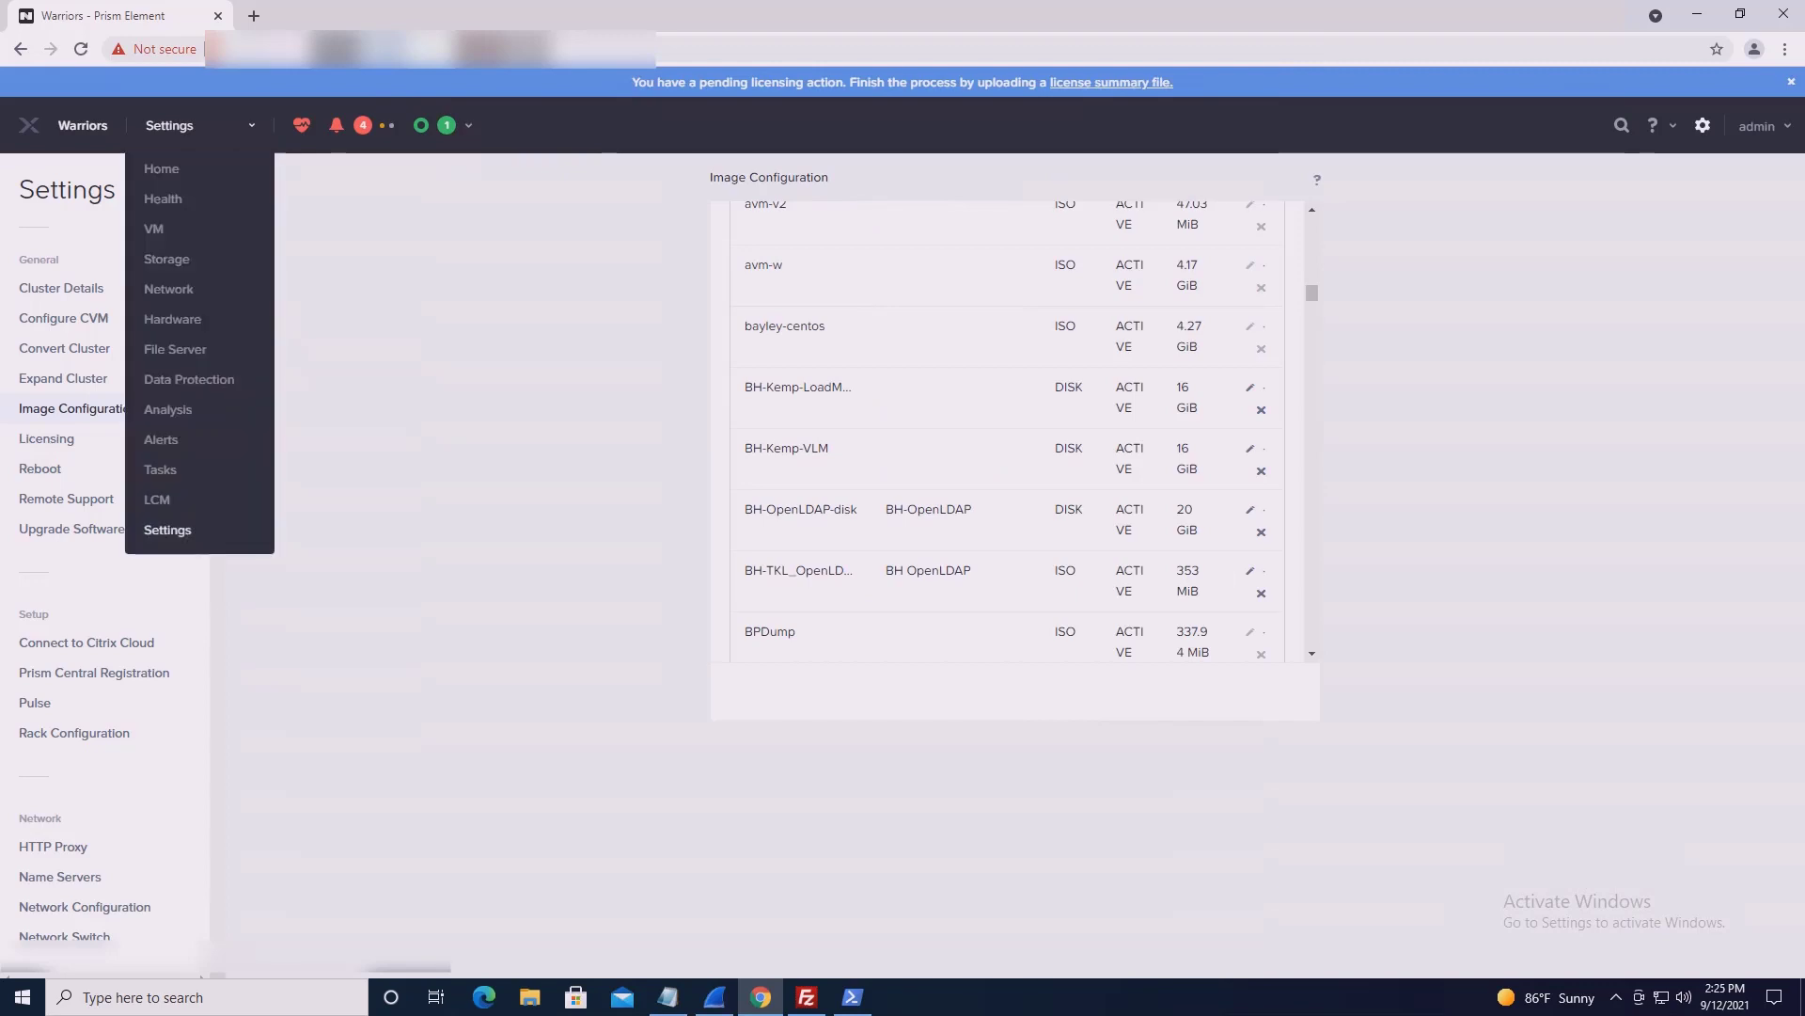
left_click(153, 228)
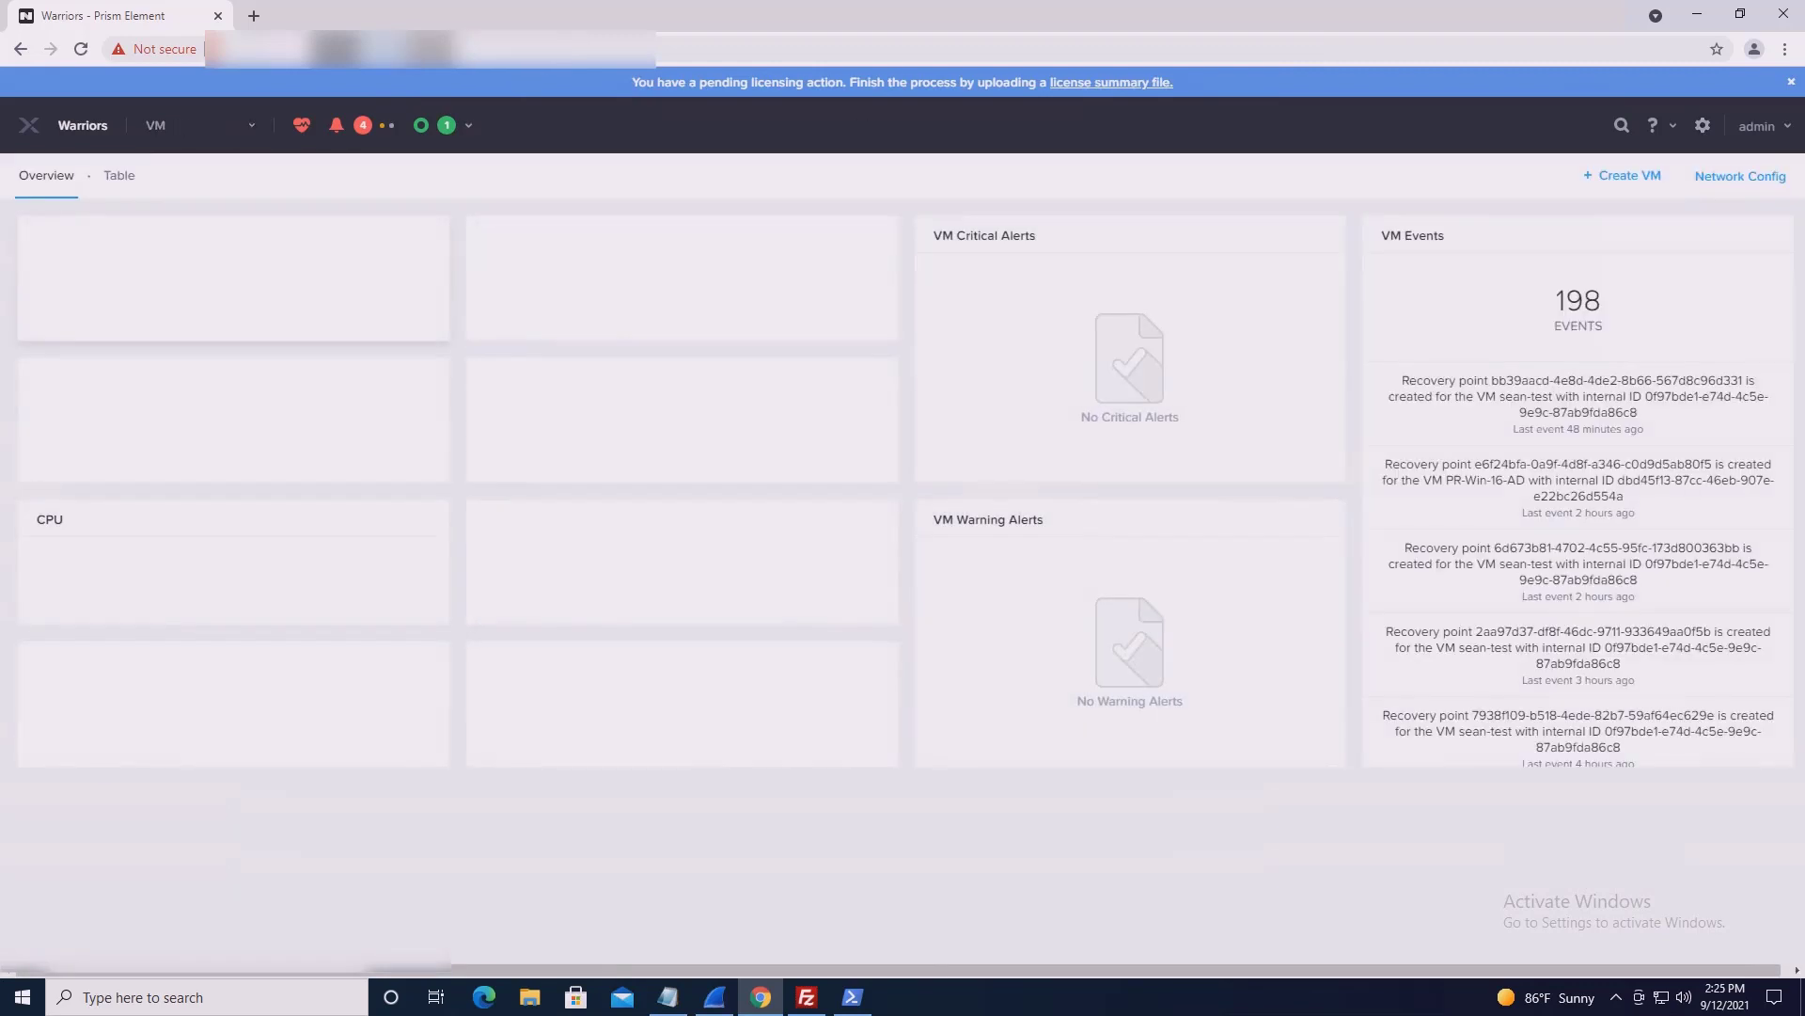
left_click(119, 175)
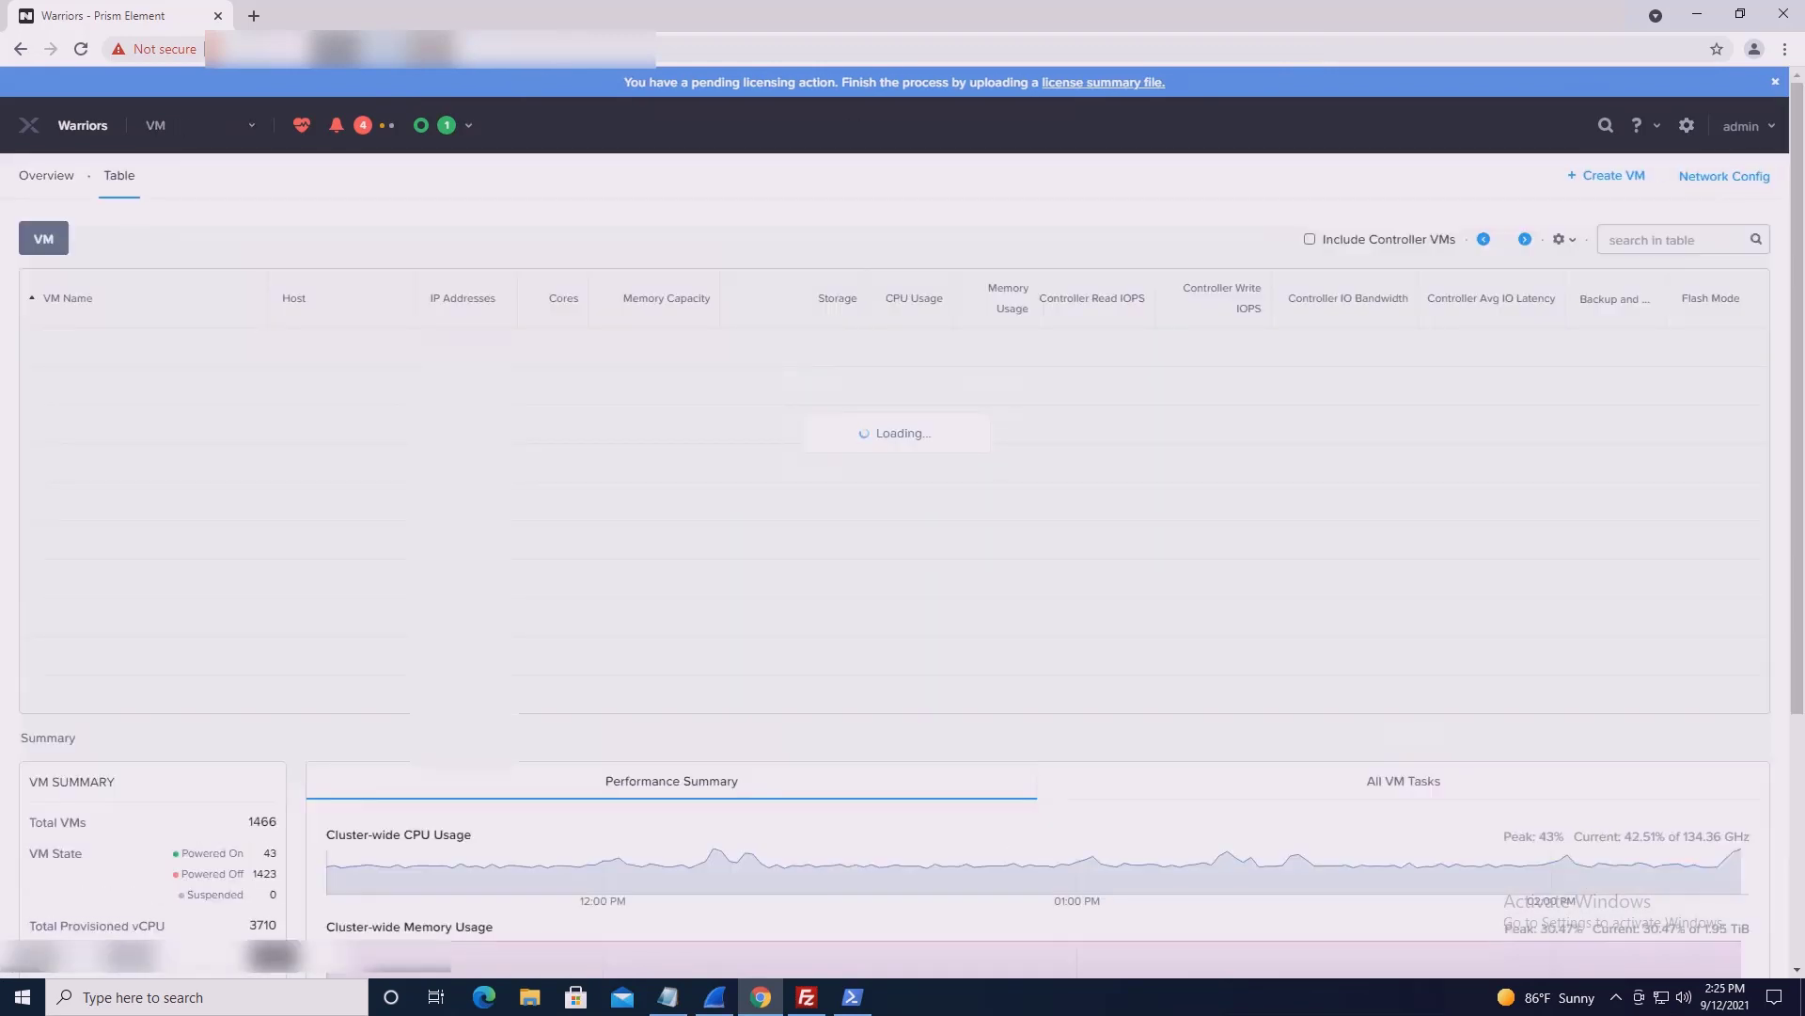
left_click(1655, 239)
type("BH")
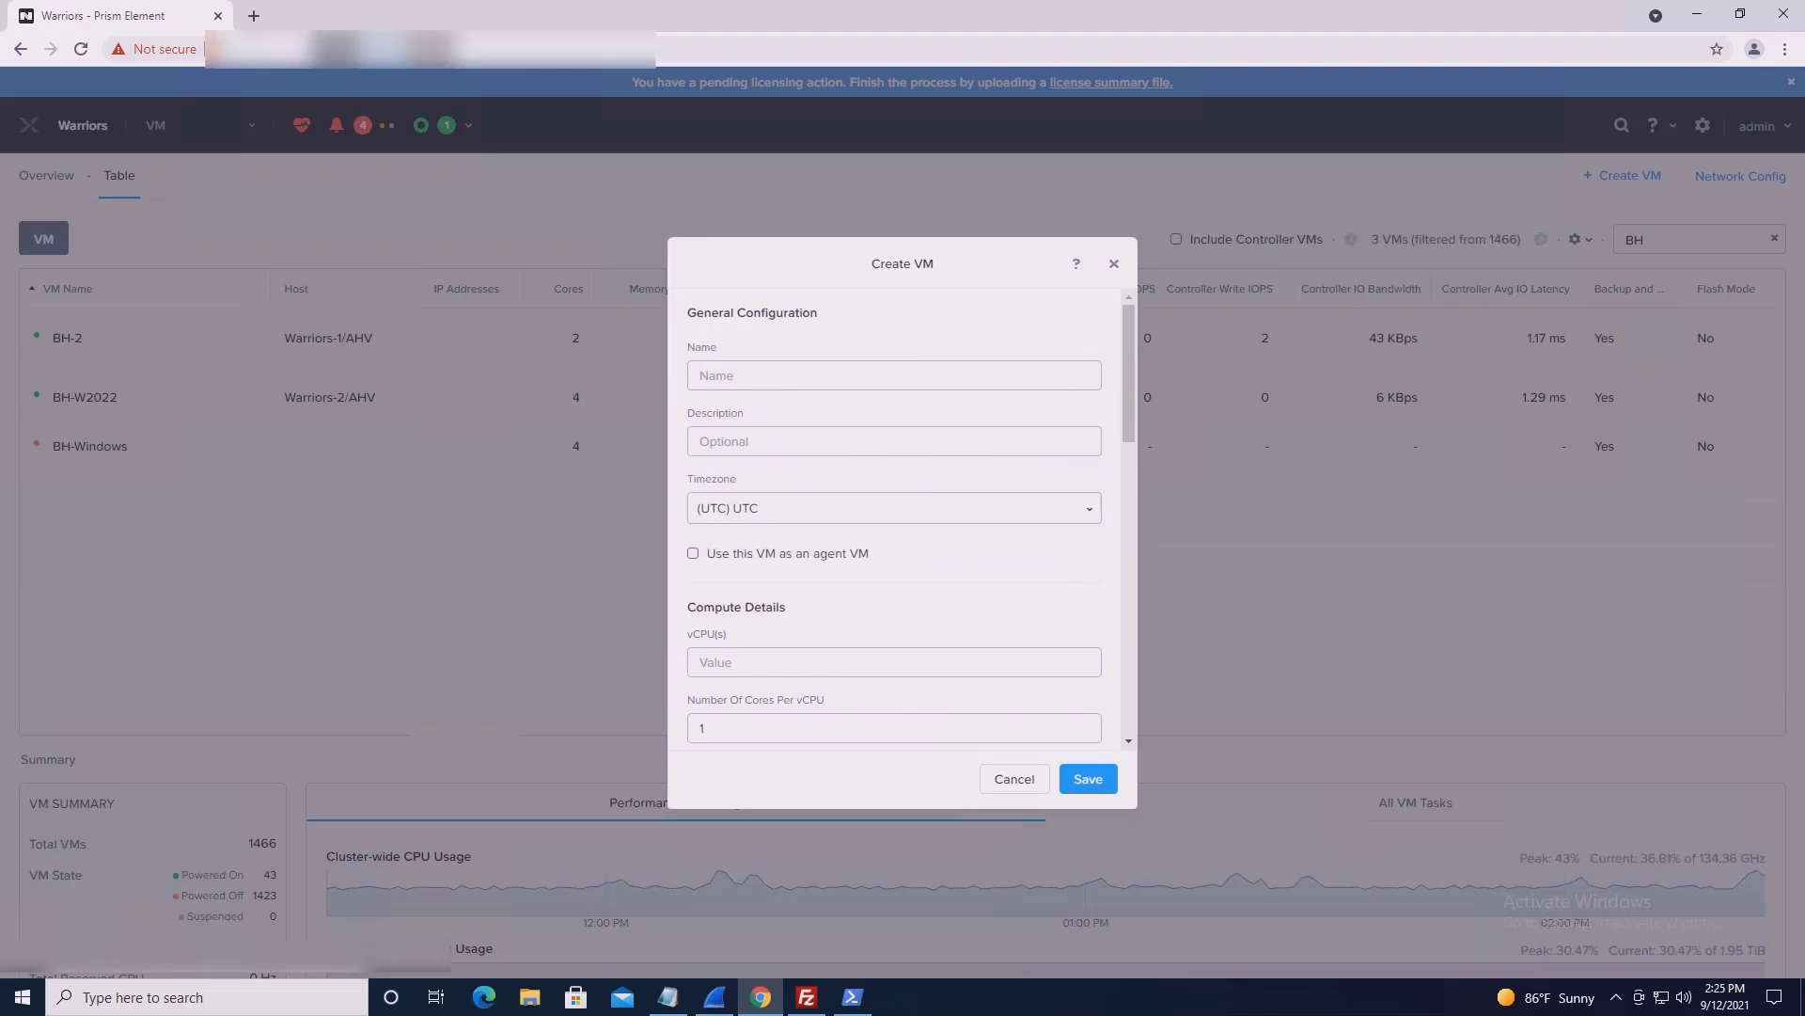
Step: Name the new VM BH-Kemp-VLM with 4 vCPUs, 2 cores per vCPU and memory 8
type("BH-Kemp-VLM")
left_click(894, 662)
type("4")
key("Tab")
type("2")
scroll(893, 517, "down", 3)
type("8")
Step: Remove the empty CD-ROM drive and begin adding a new disk
scroll(893, 517, "down", 4)
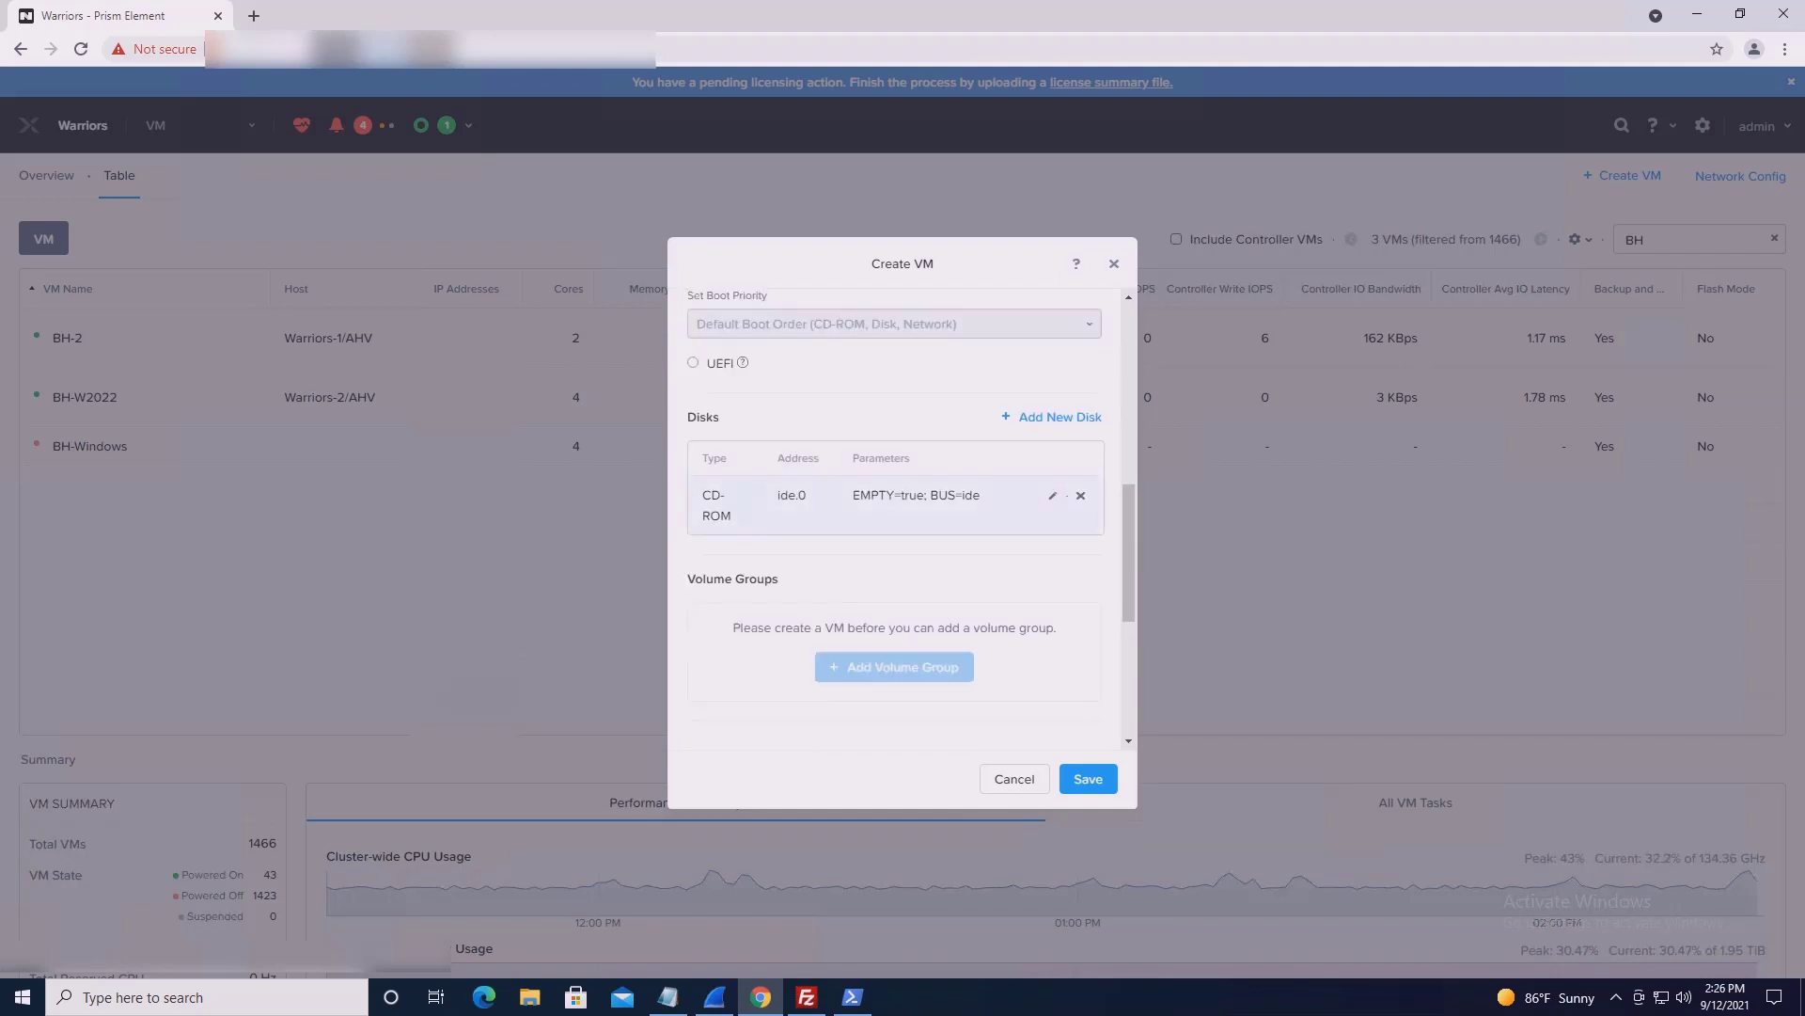
left_click(1080, 495)
left_click(949, 542)
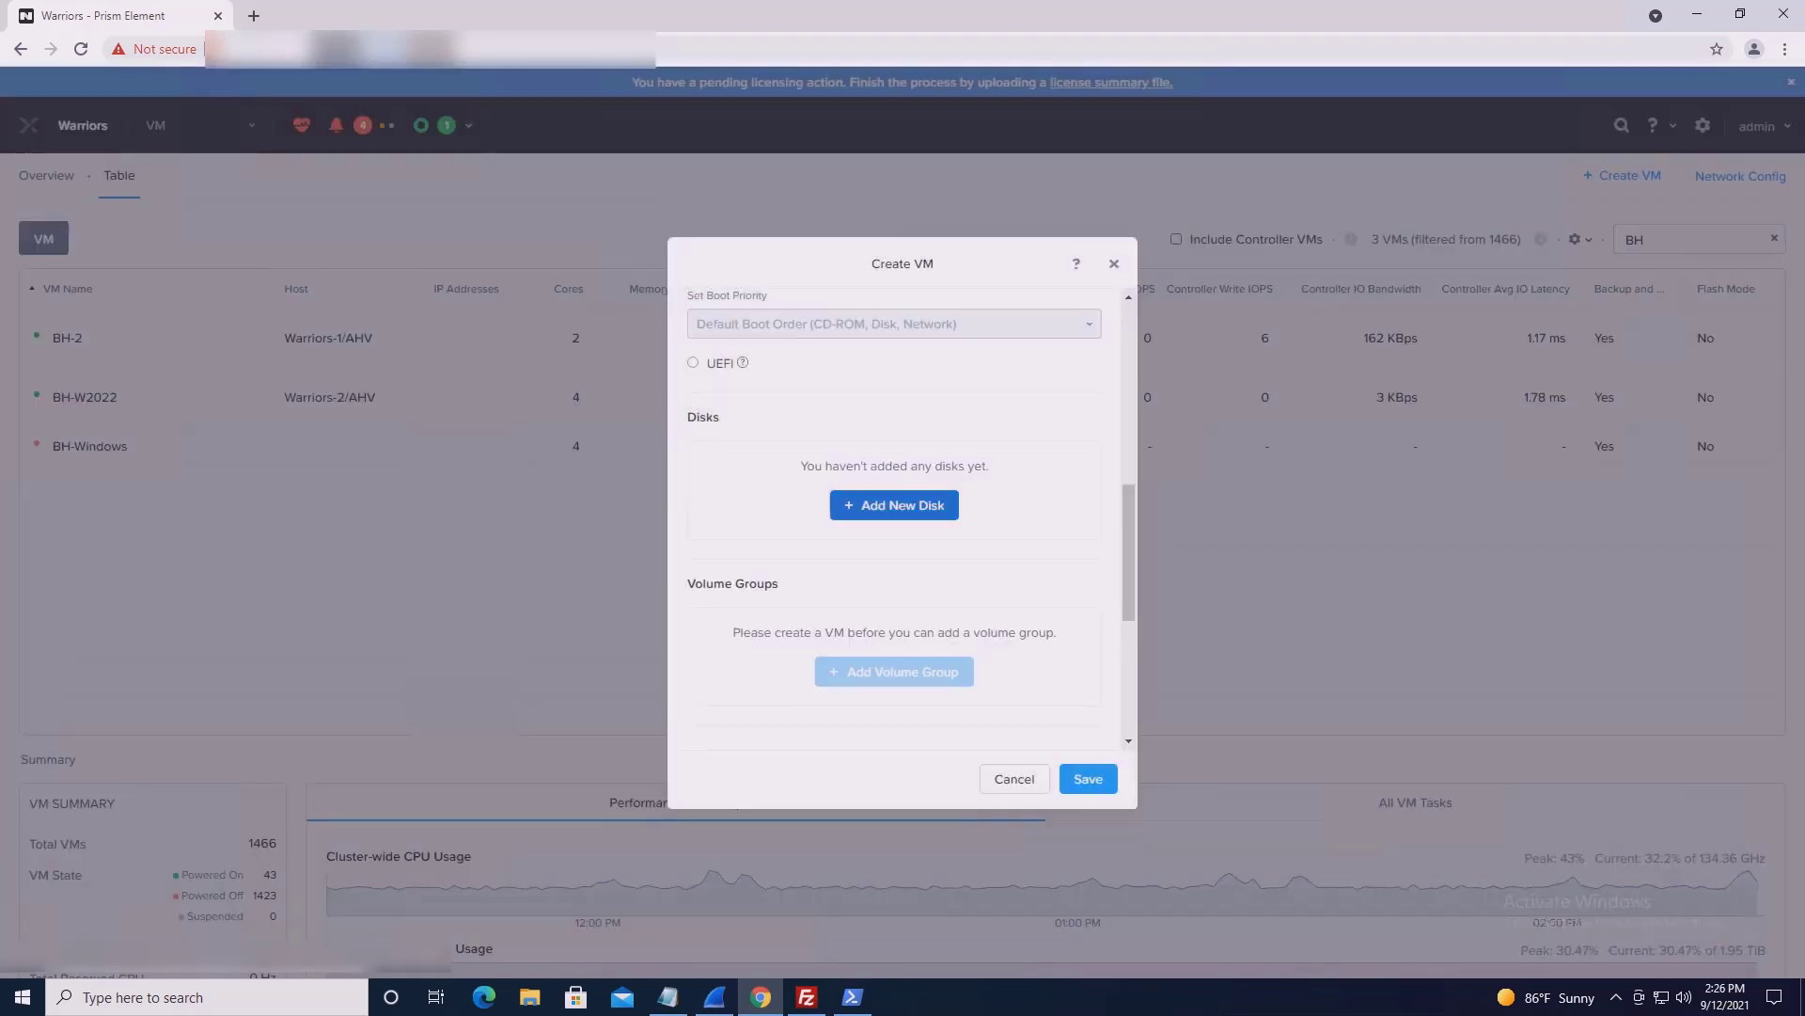
left_click(894, 505)
left_click(902, 428)
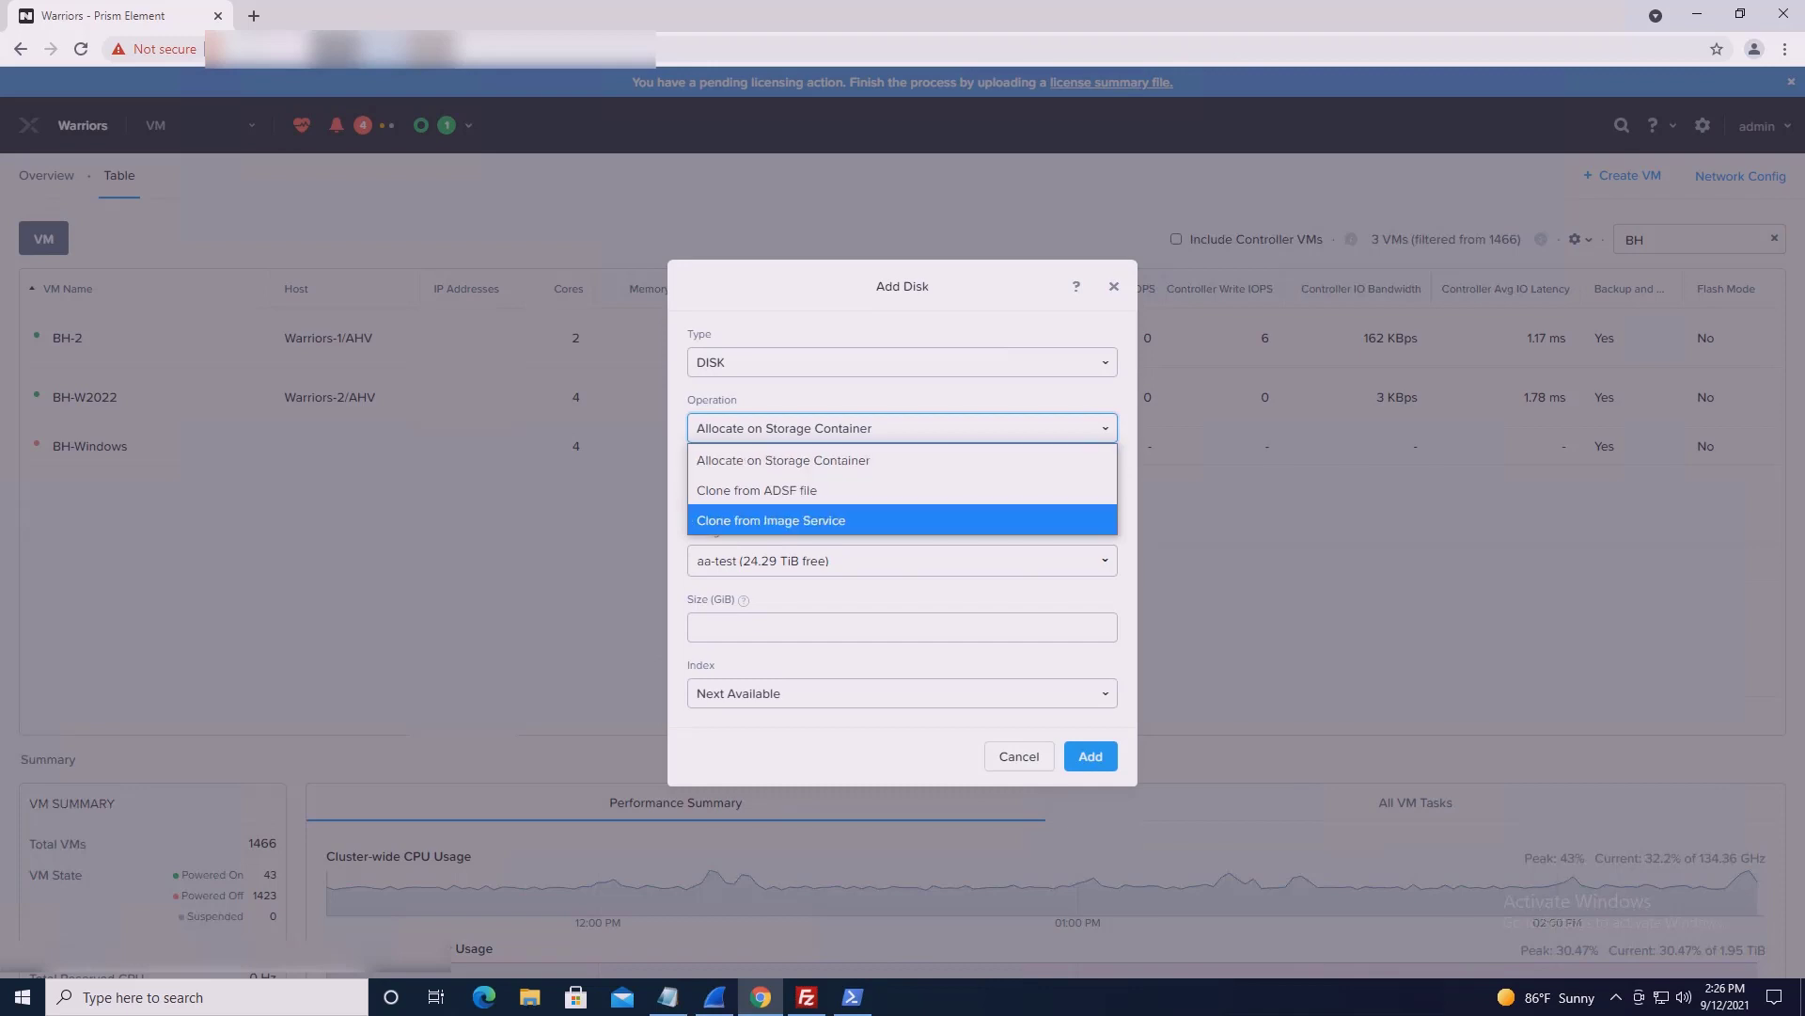
Step: Add an IDE disk cloned from the BH-Kemp-VLM image via Image Service
key("Return")
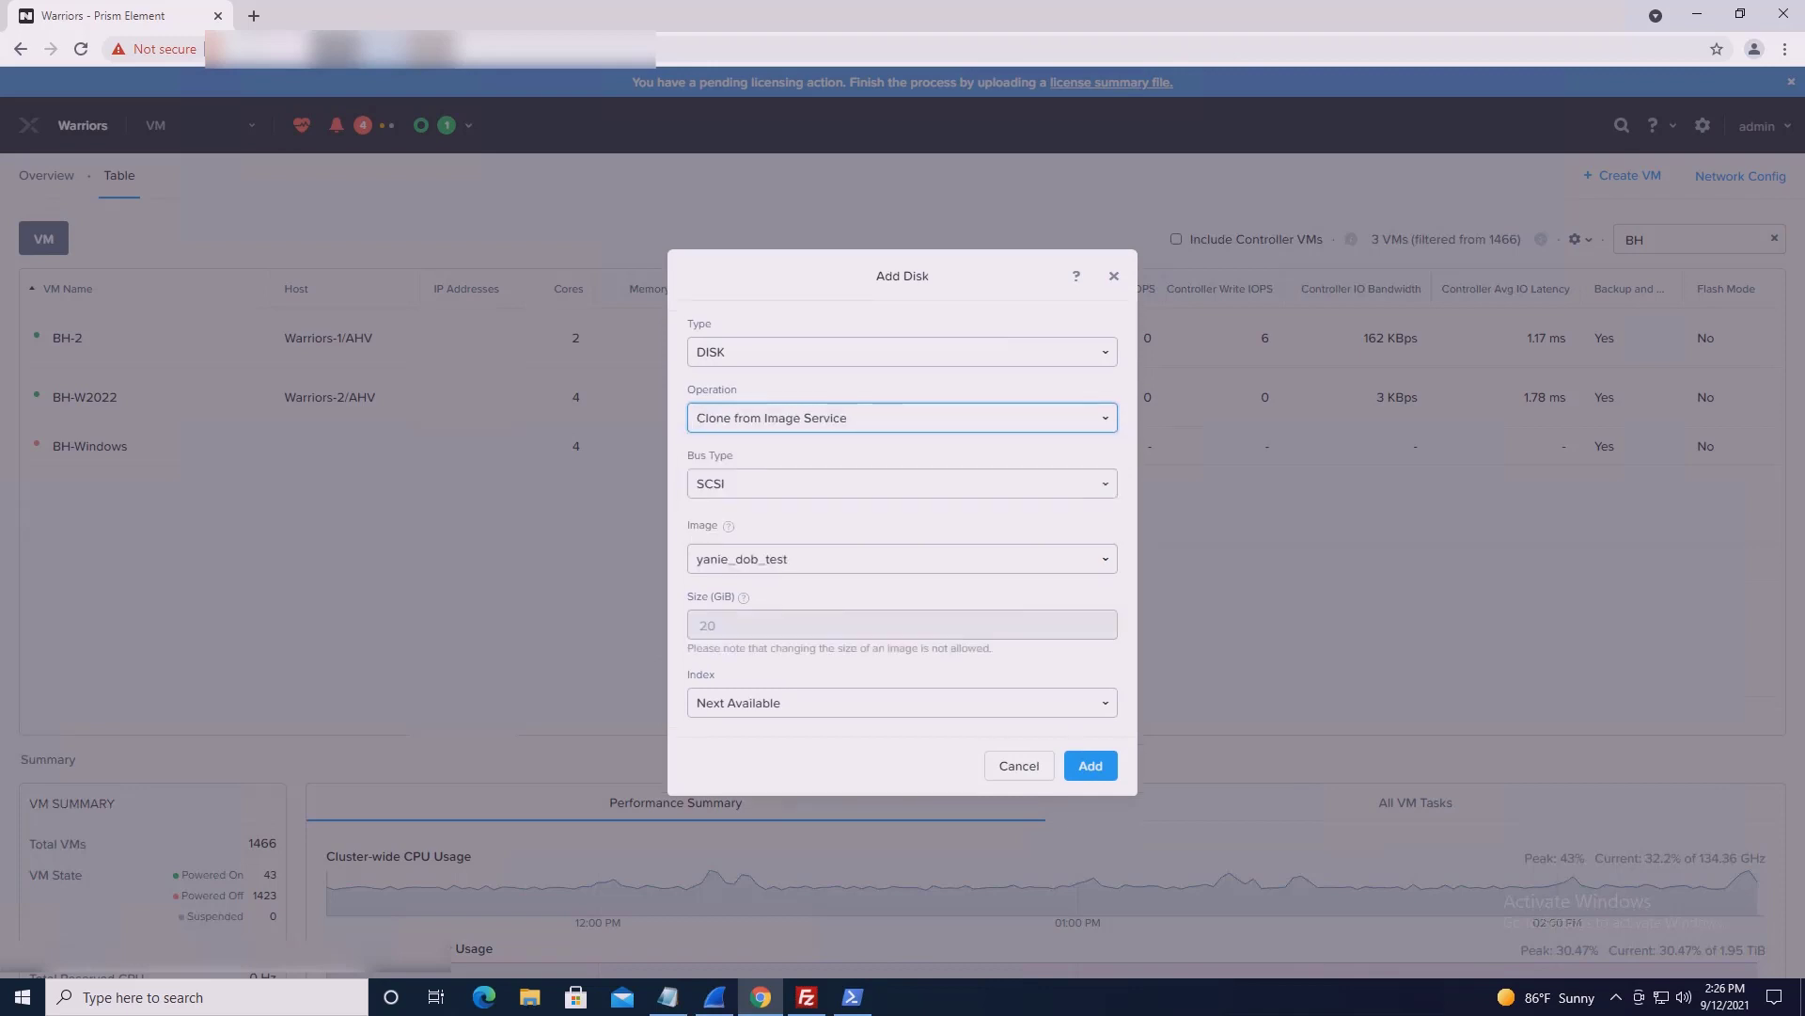
key("Tab")
key("alt+Down")
key("Down")
key("Down")
key("Return")
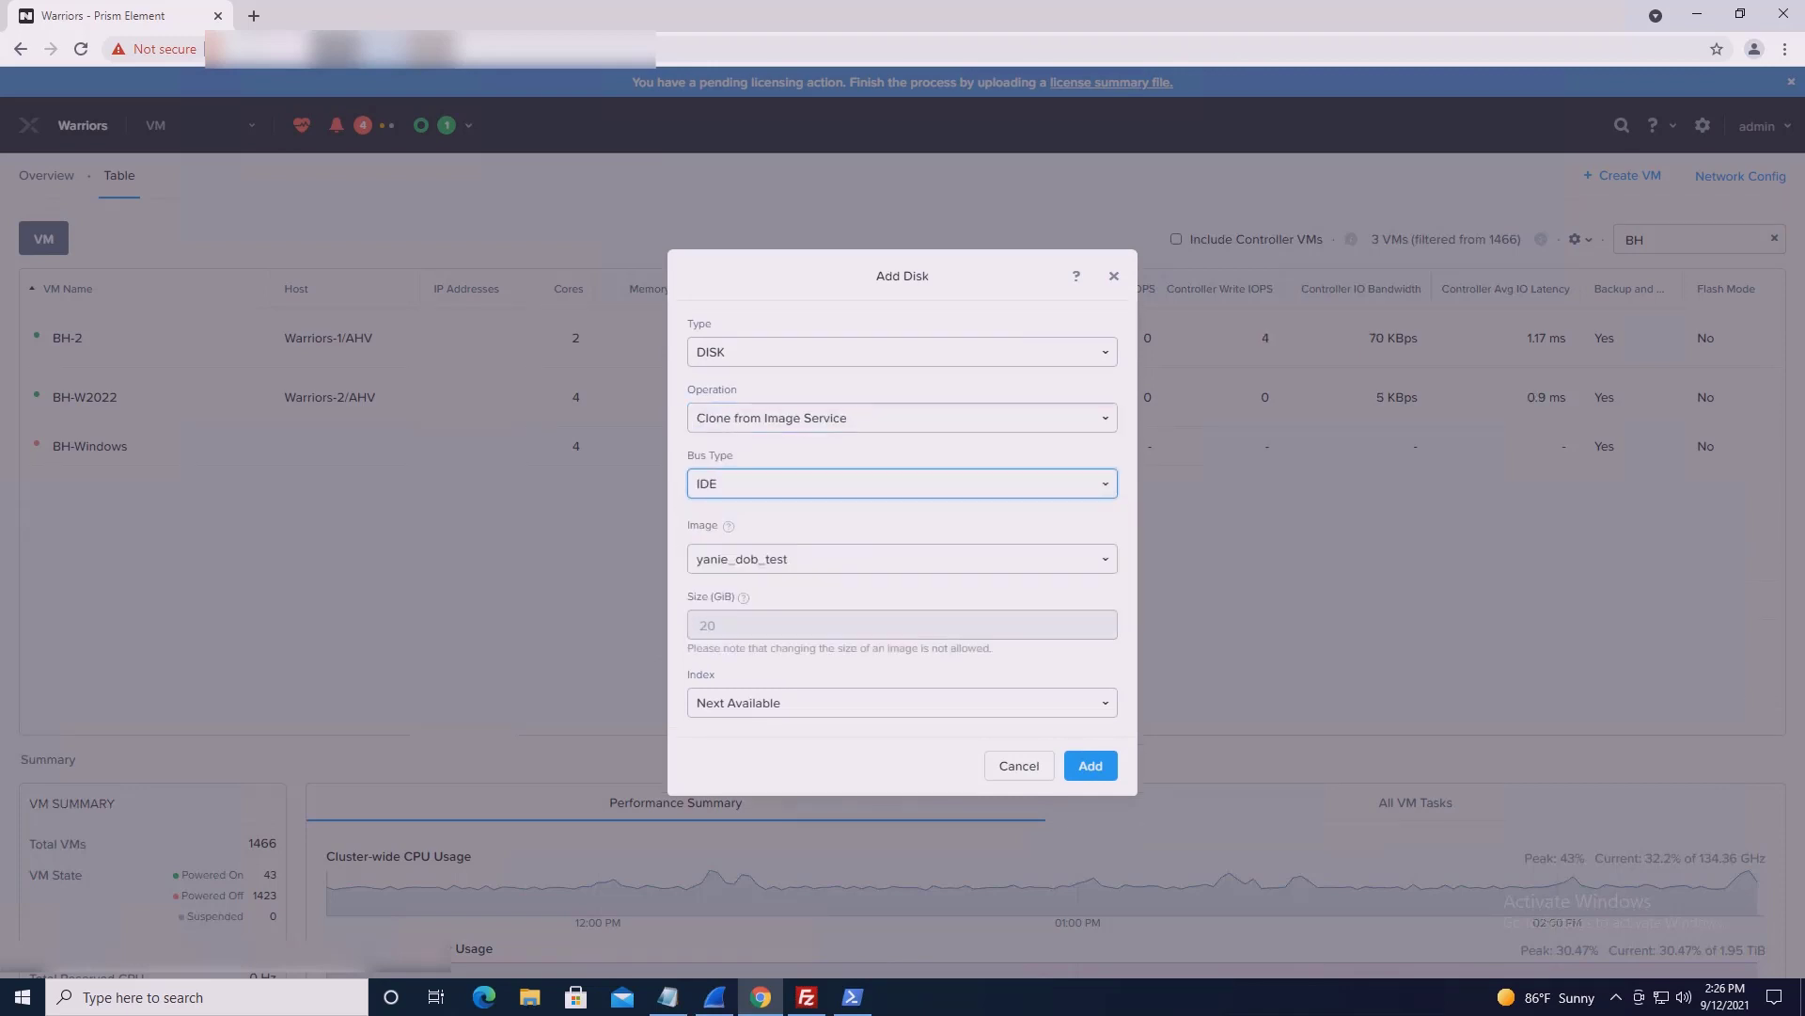
key("Tab")
key("alt+Down")
key("Up")
key("Up")
key("Up")
key("Up")
key("Up")
key("Up")
key("Up")
key("Up")
key("Up")
key("Up")
key("Up")
key("Up")
key("Up")
key("Up")
key("Up")
key("Up")
key("Up")
key("Up")
key("Up")
key("Up")
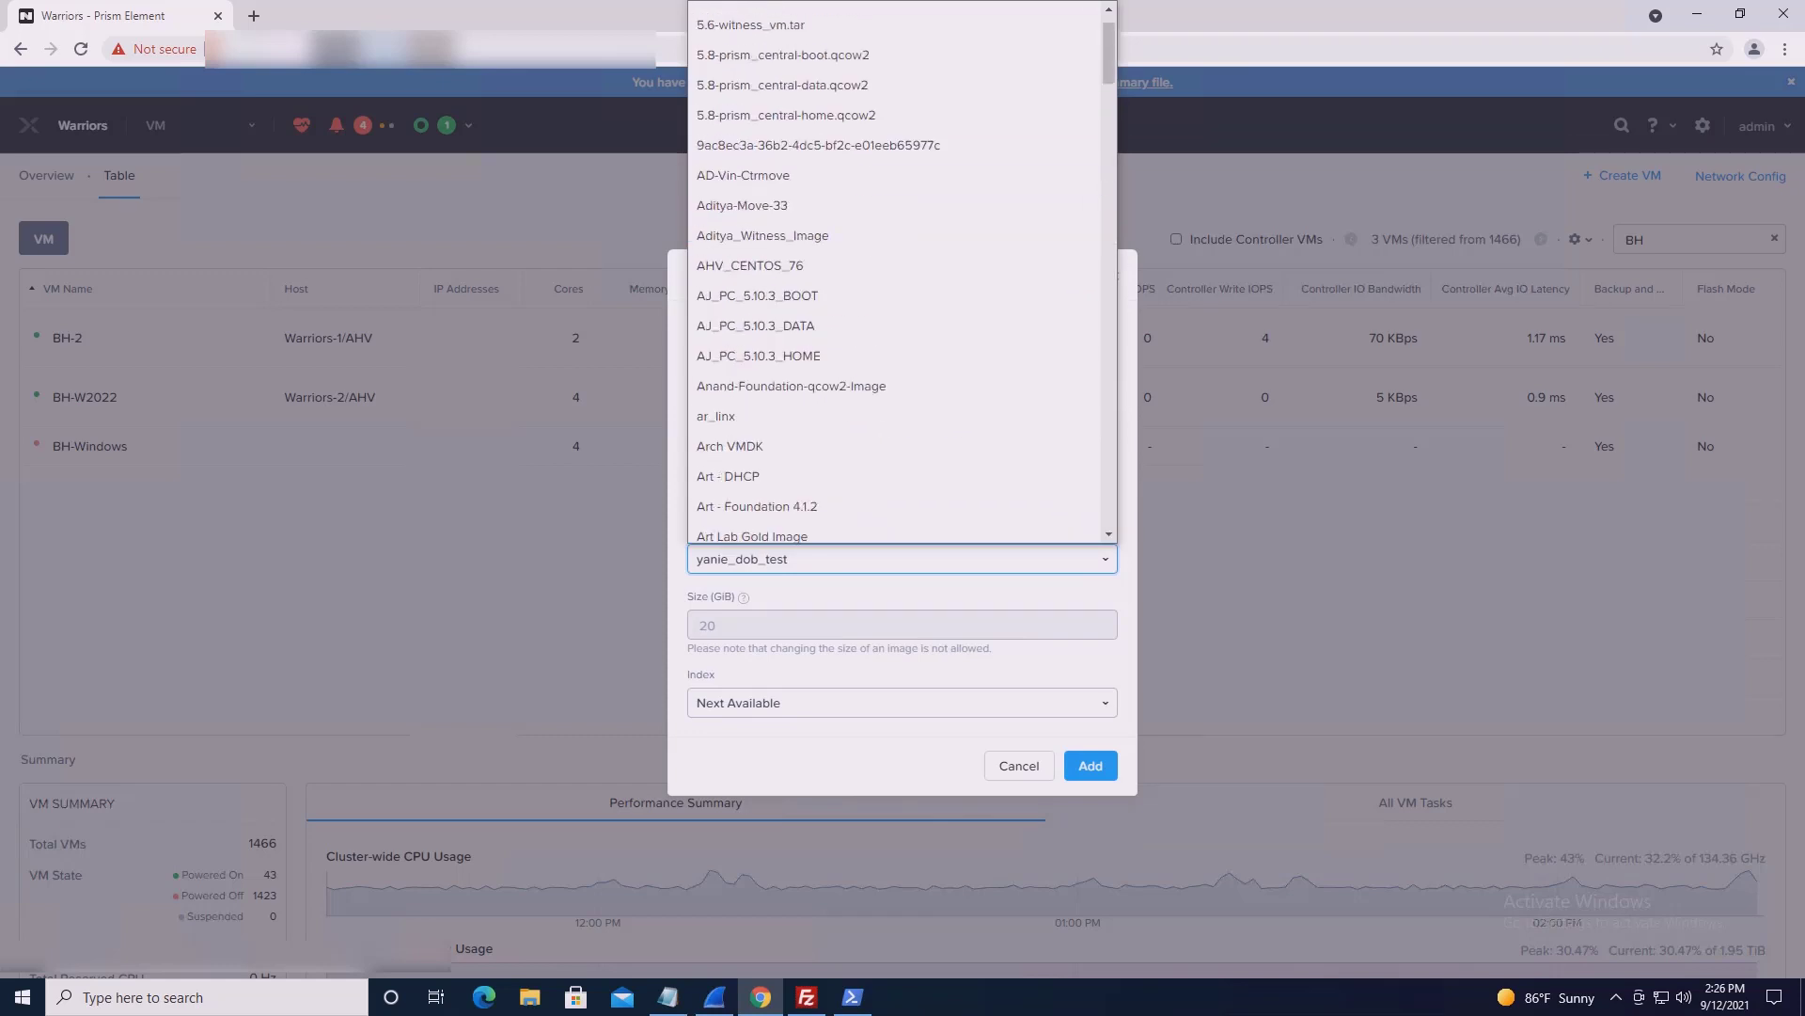
key("Down")
key("Down")
key("Down")
key("Down")
key("Down")
key("Down")
key("Down")
key("Return")
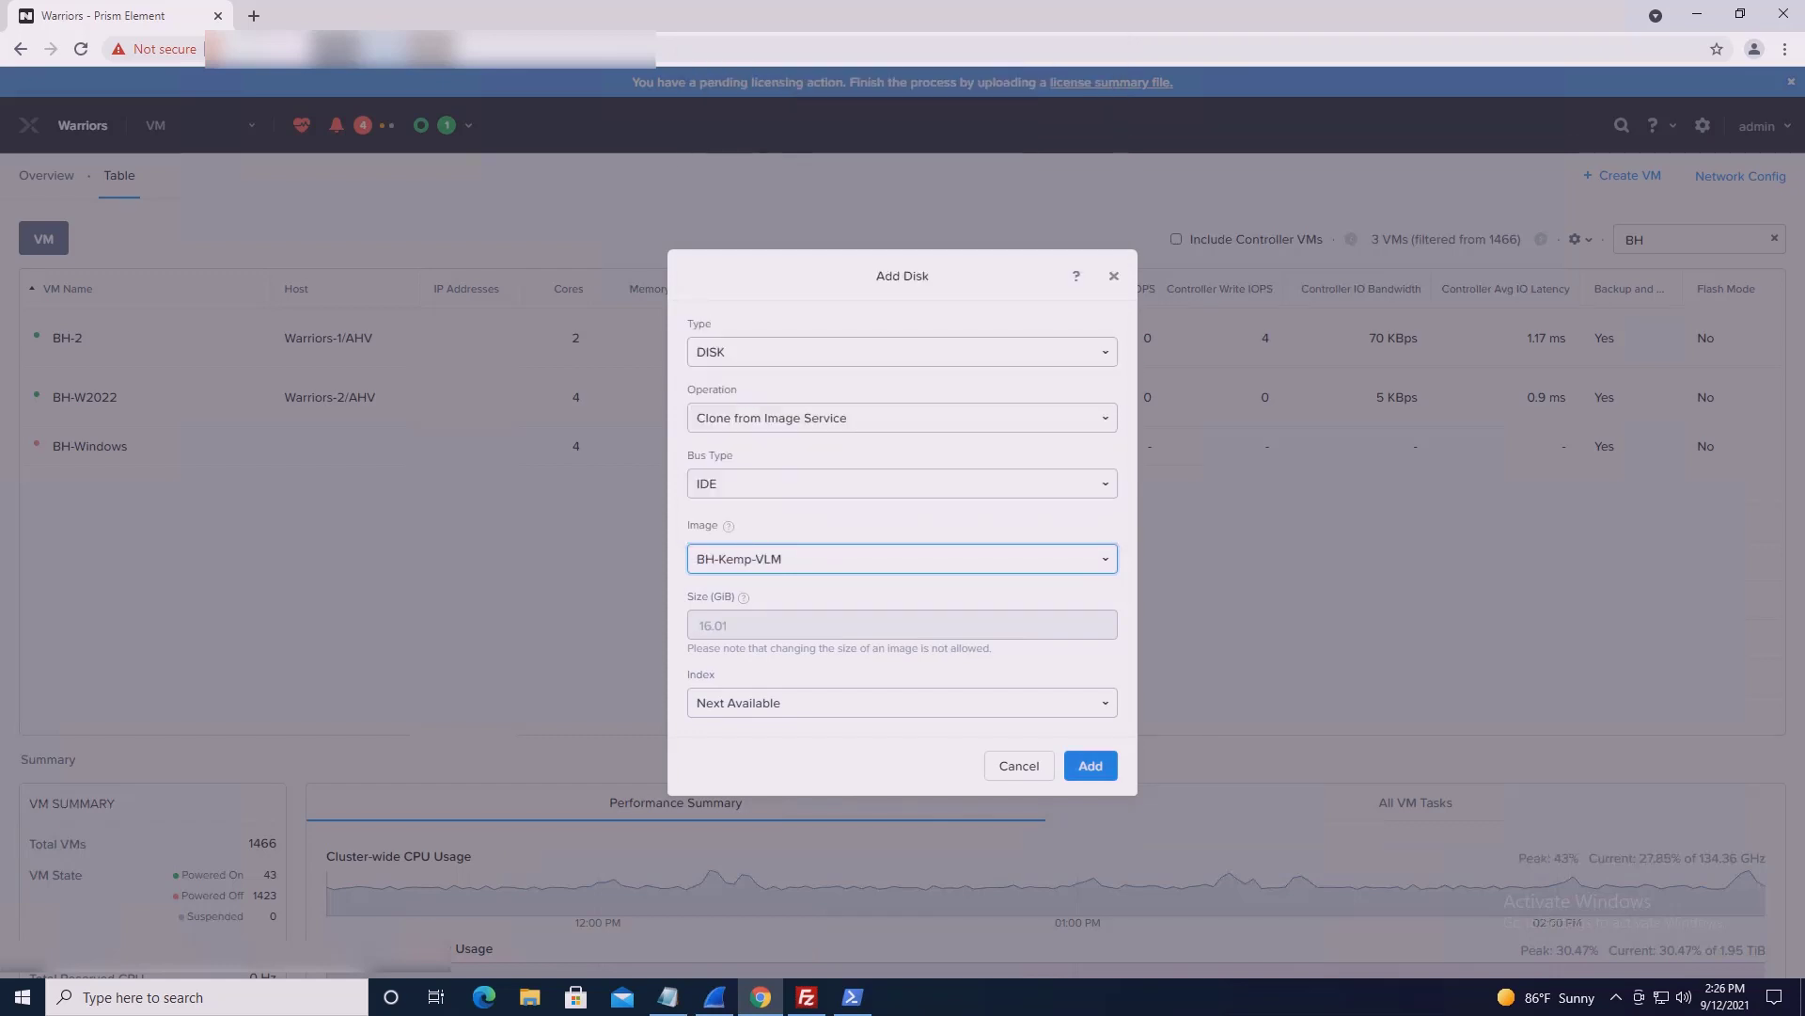
key("Return")
Step: Add a NIC on the Default subnet (VLAN 0) and save the VM
key("Tab")
key("Tab")
key("Tab")
key("Return")
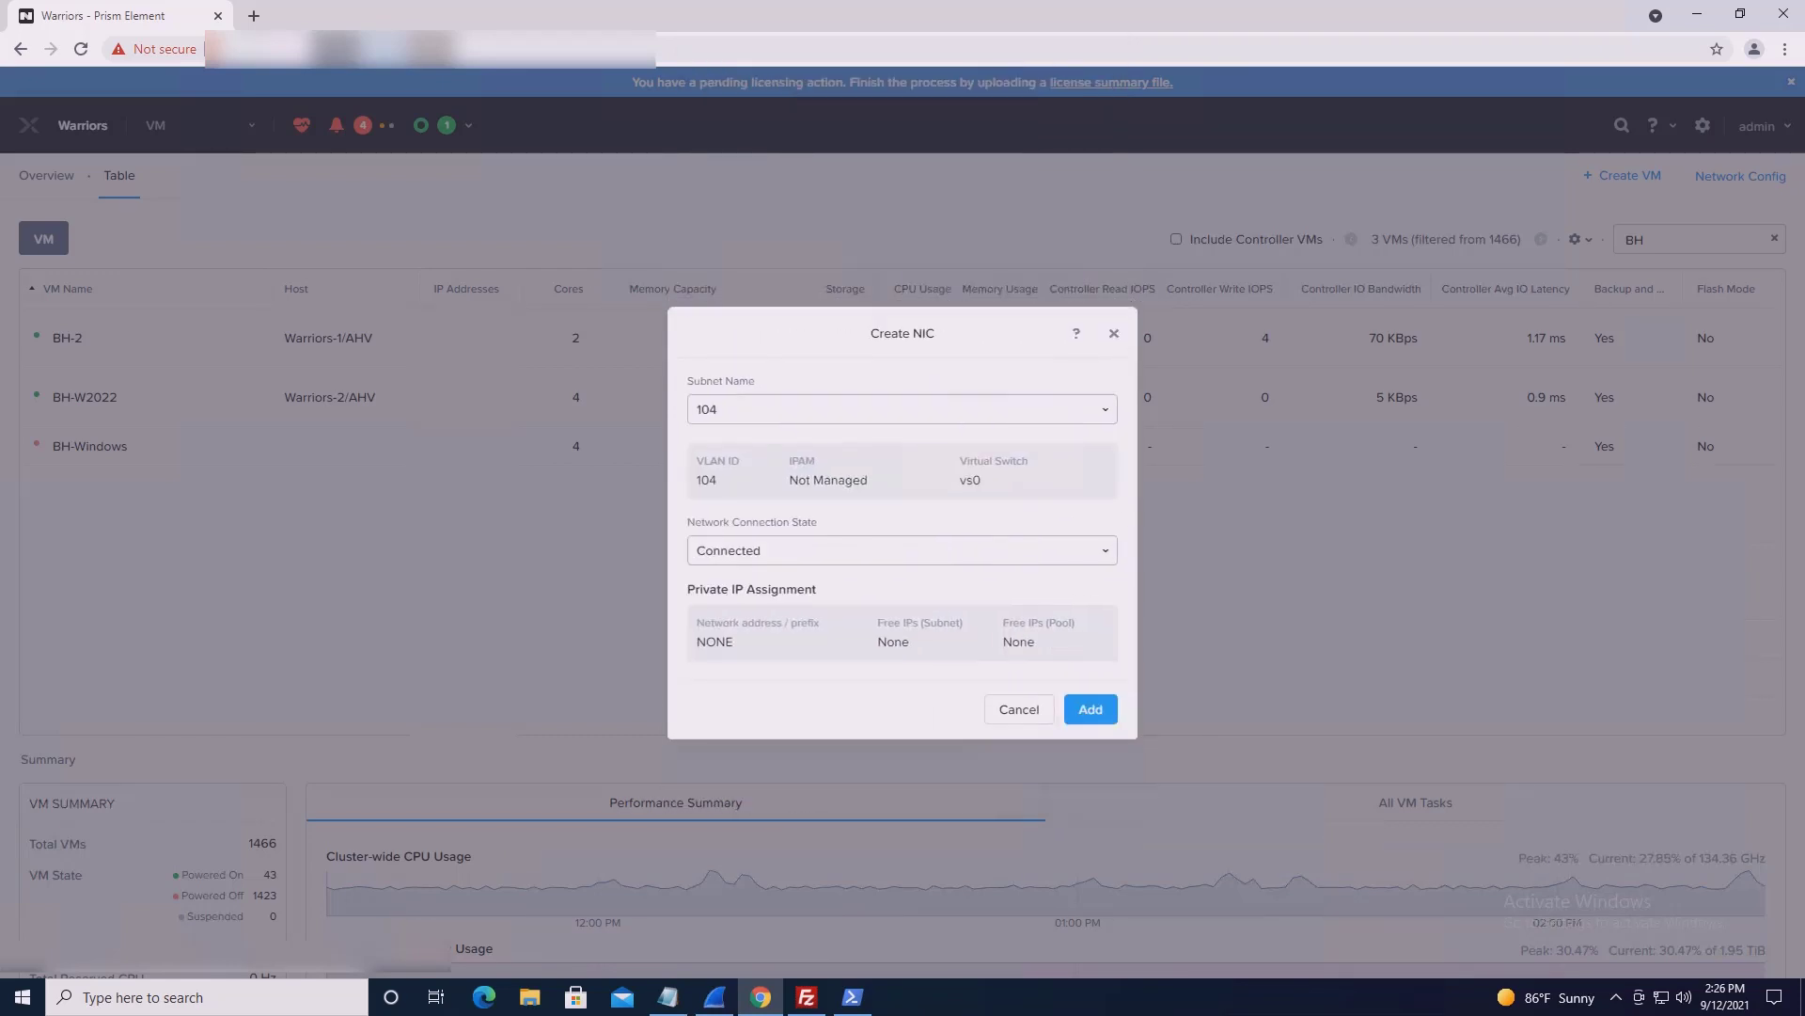
key("alt+Down")
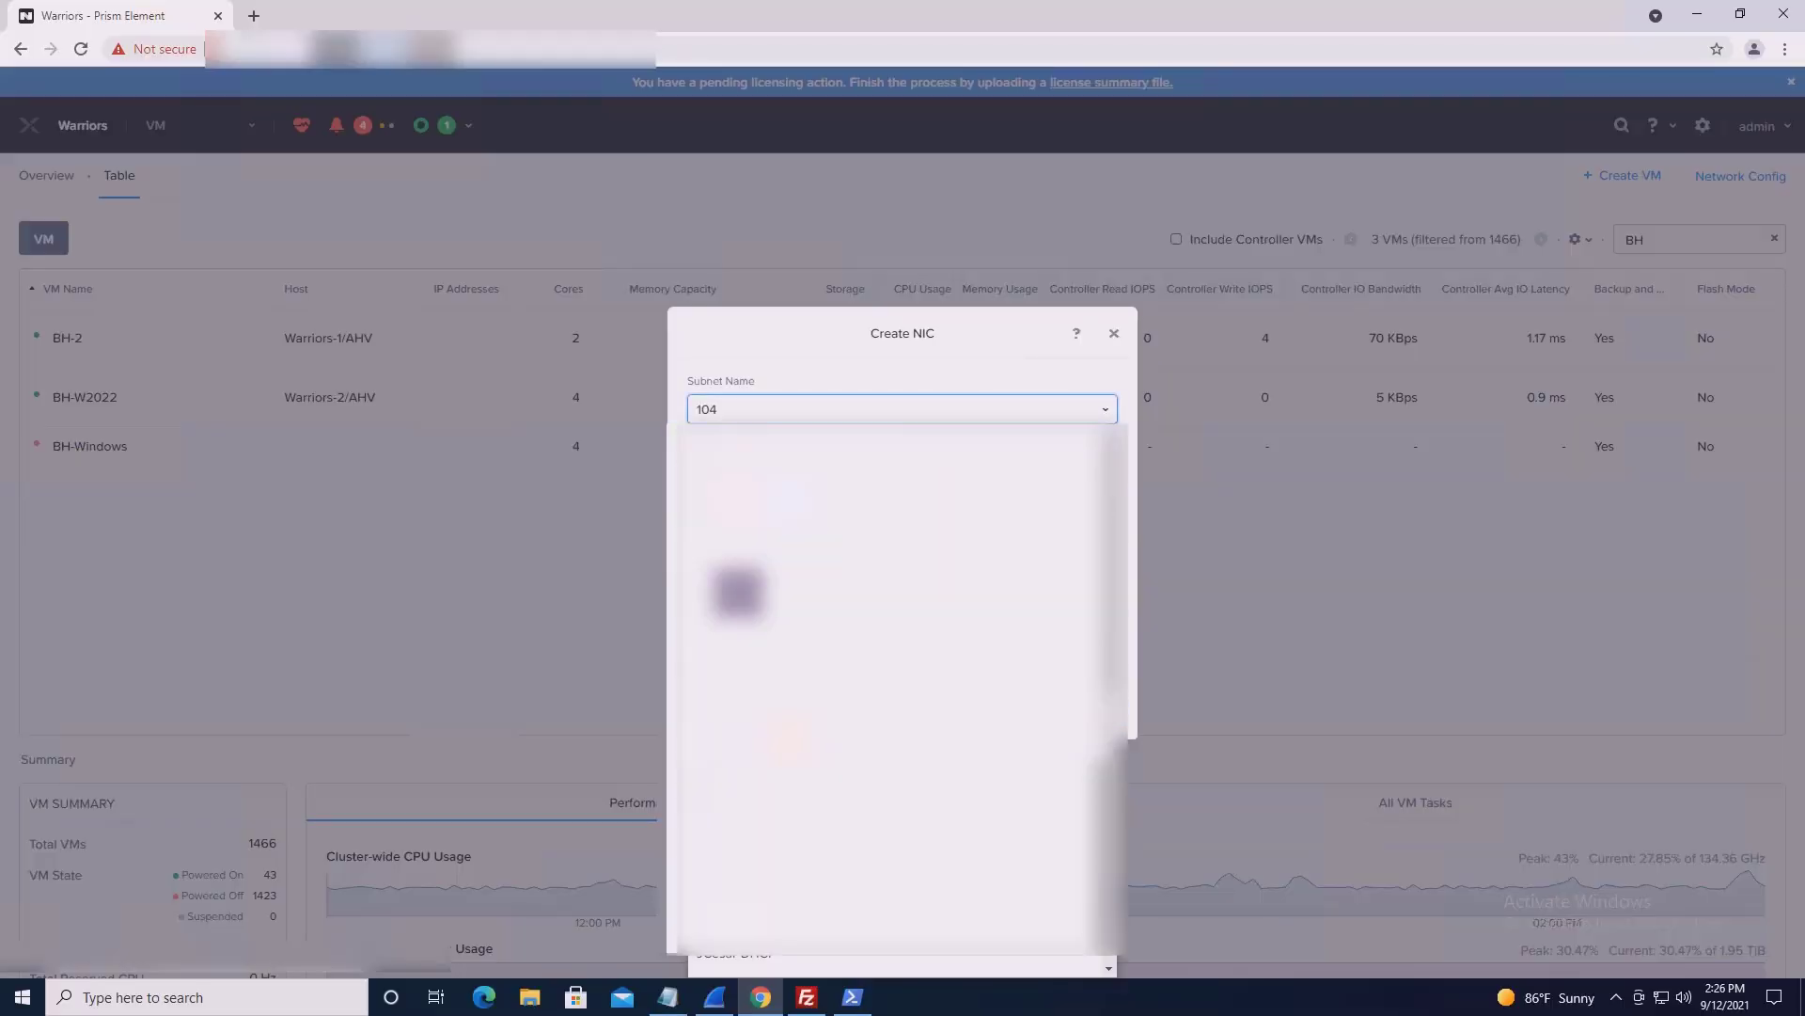
key("Return")
key("Return")
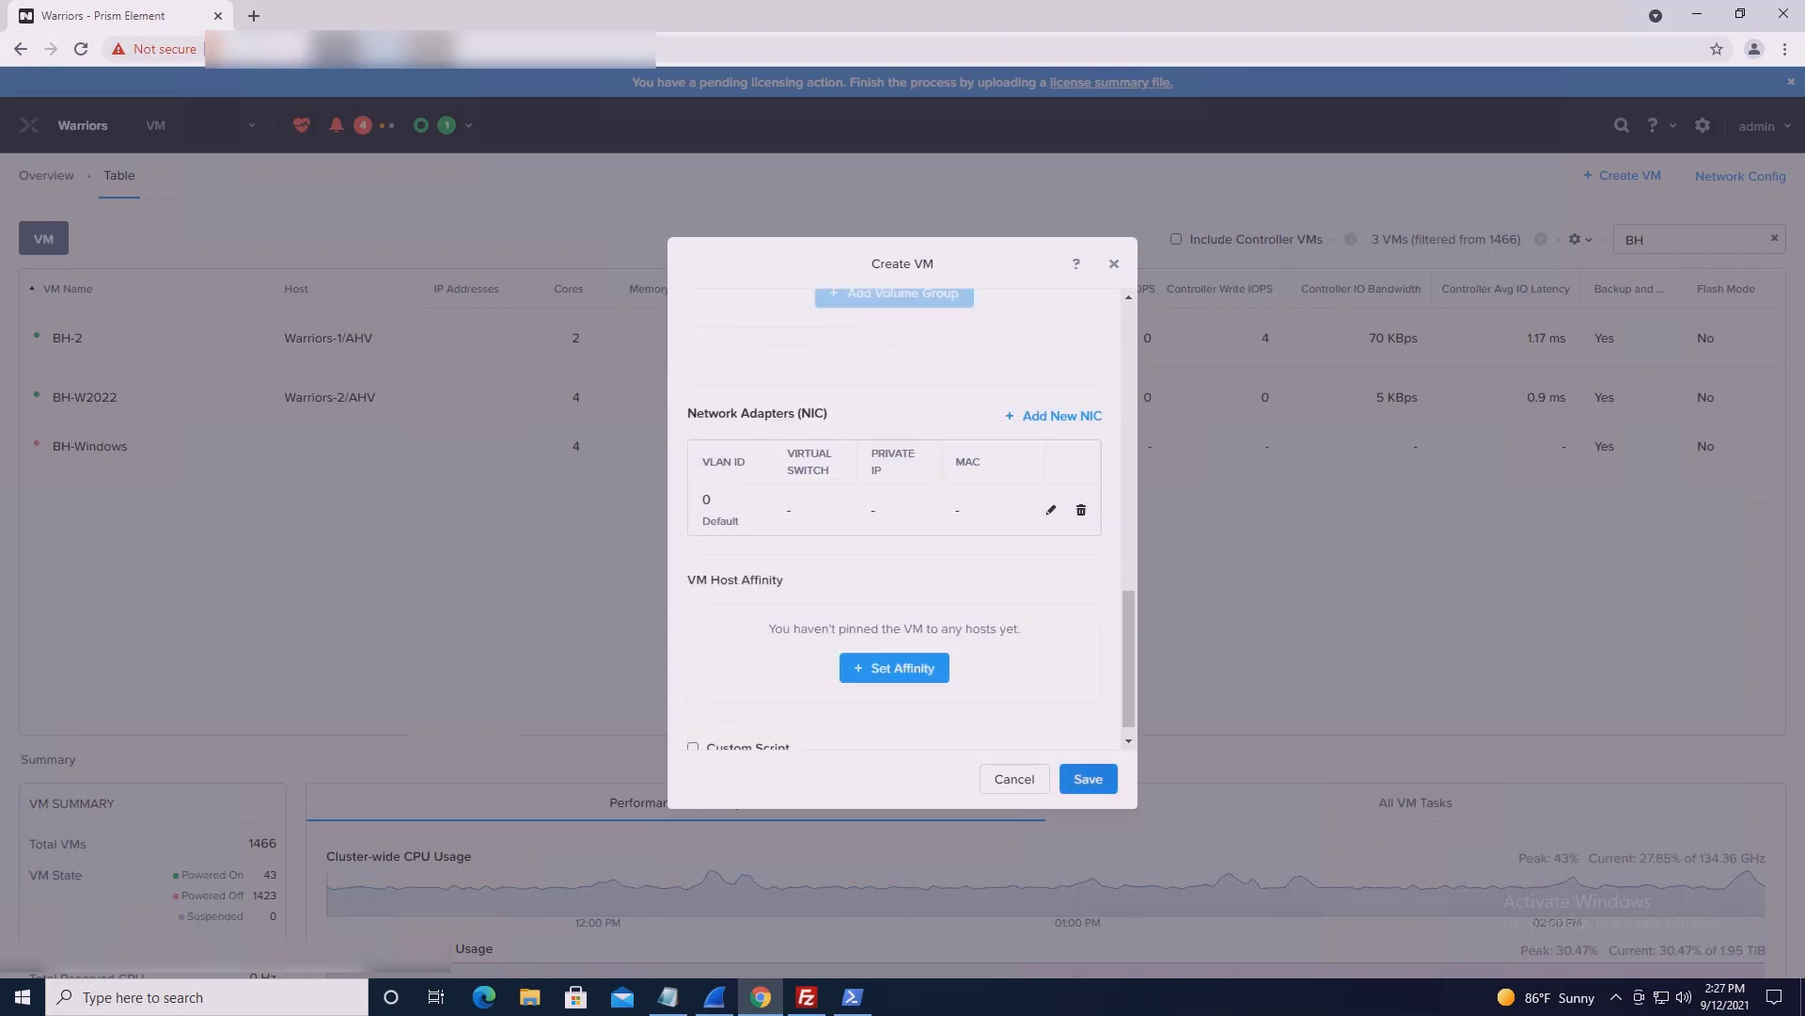
key("Return")
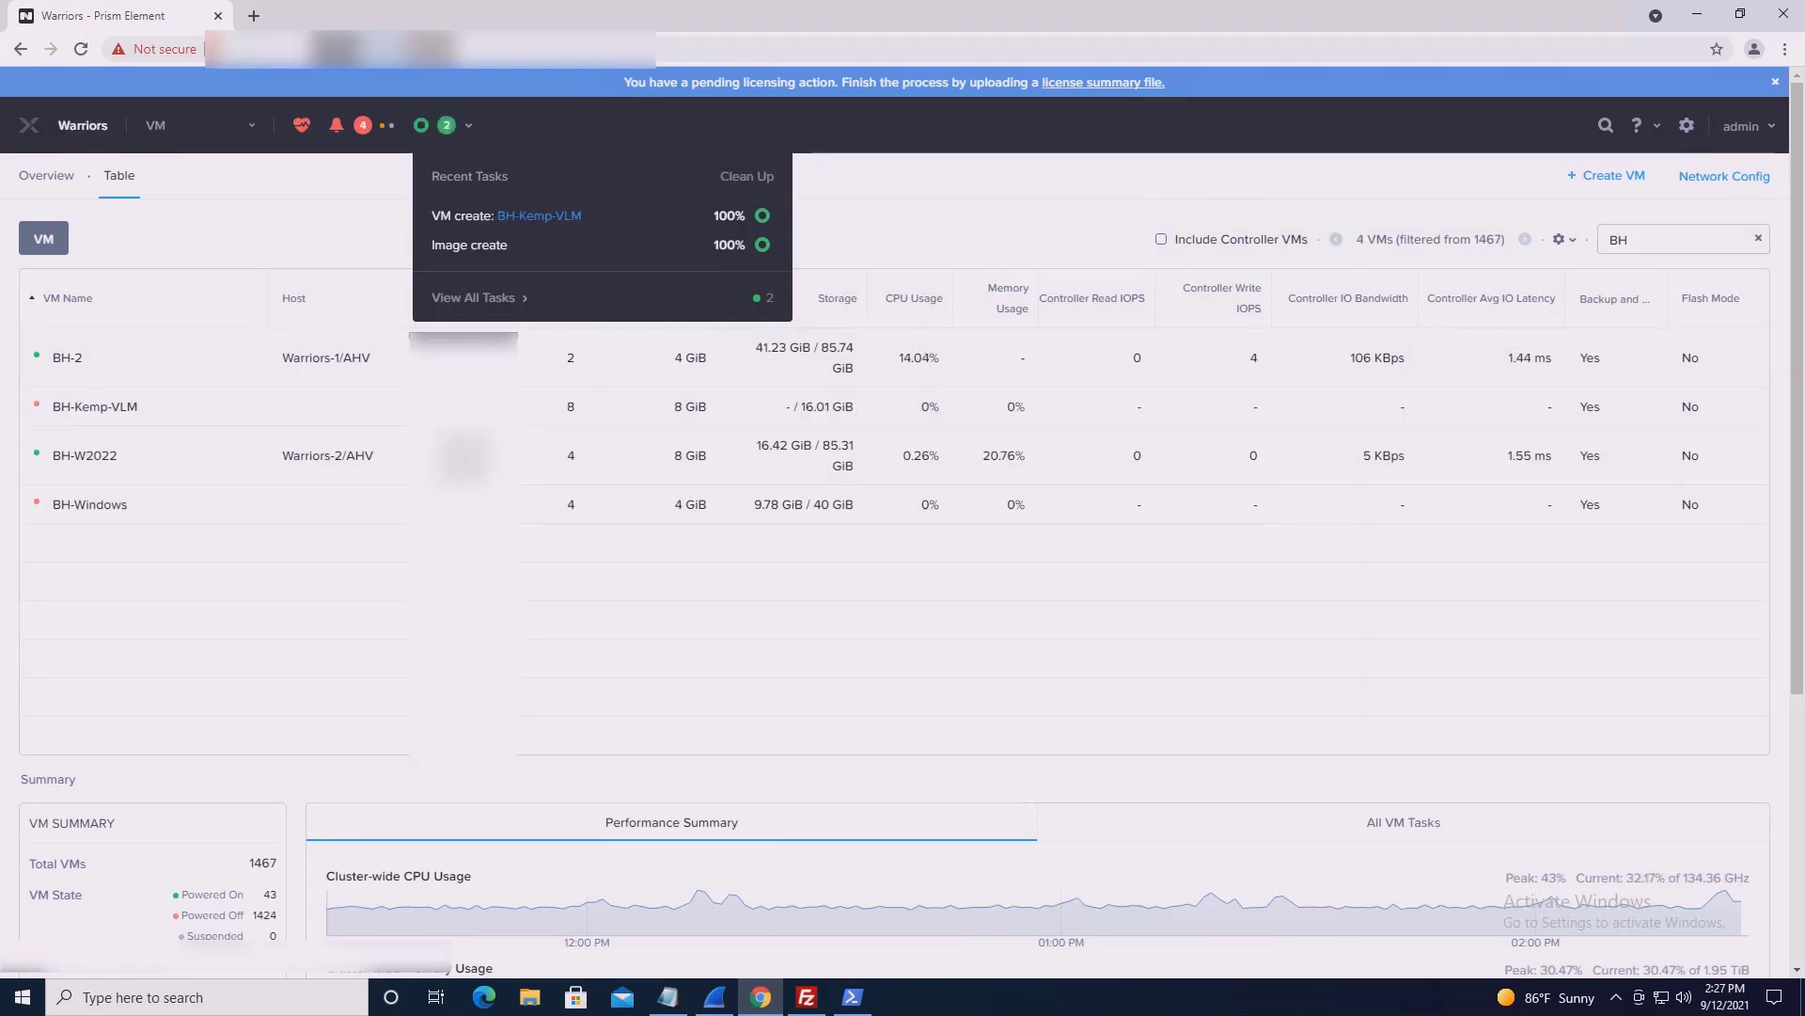
Step: Open the BH-Kemp-VLM console maximized to watch the Kemp LoadMaster boot
left_click(539, 215)
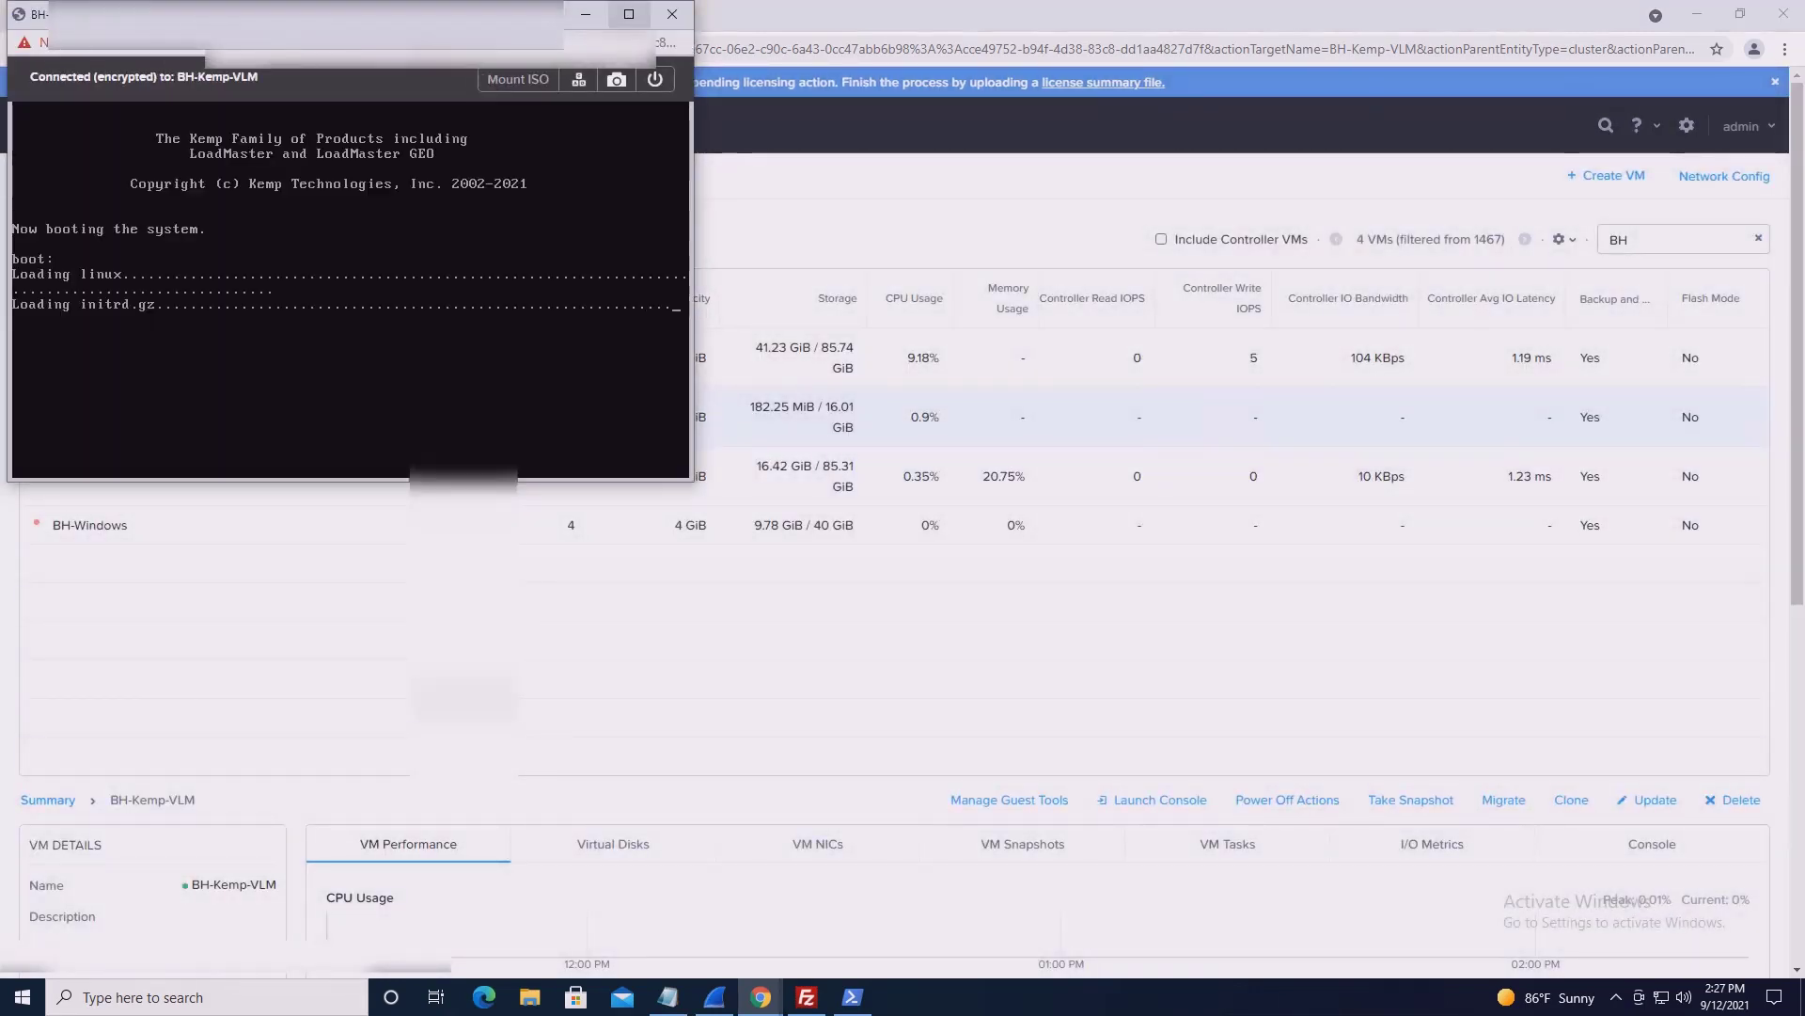
left_click(629, 13)
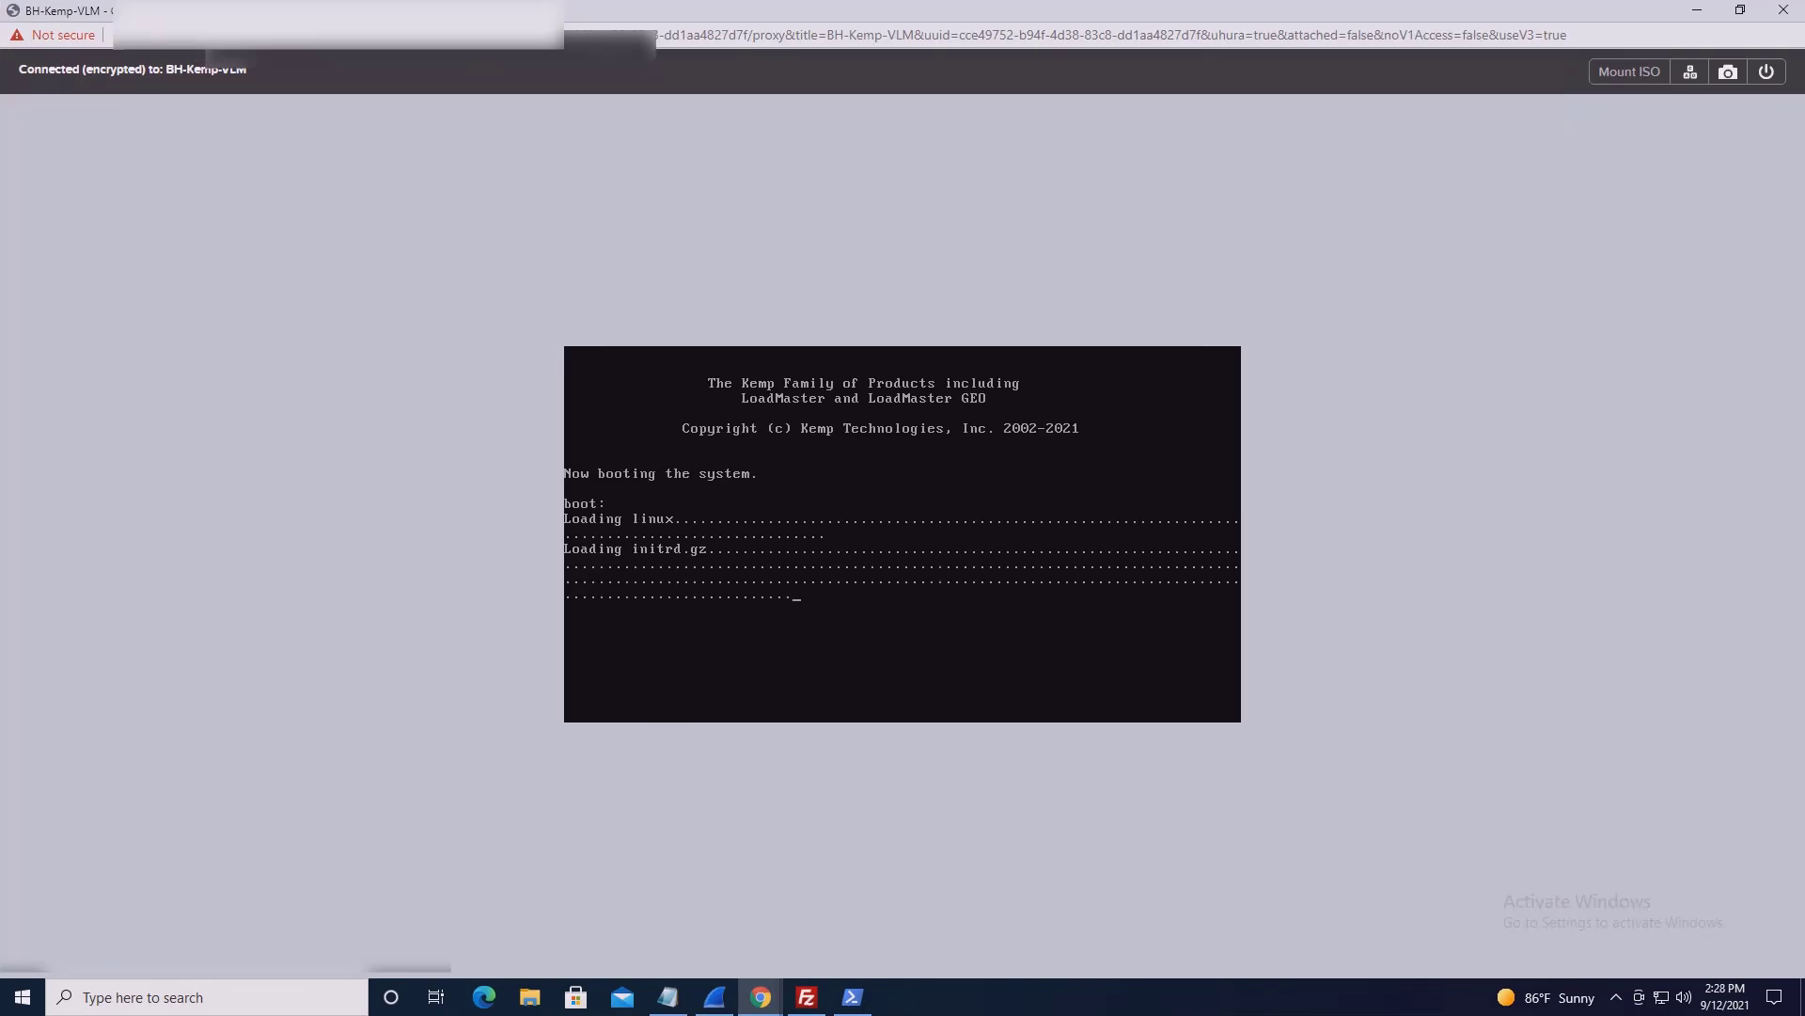